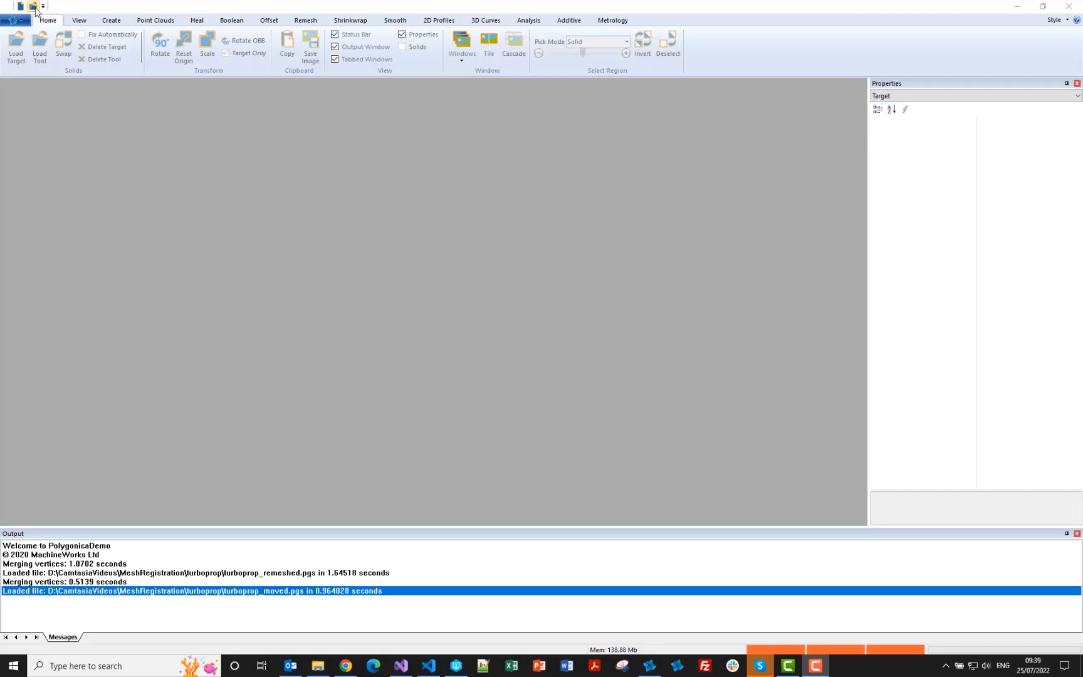
- Open turboprop_remeshed.pgs from the turboprop folder
{"action": "left_click", "coordinate": [34, 7]}
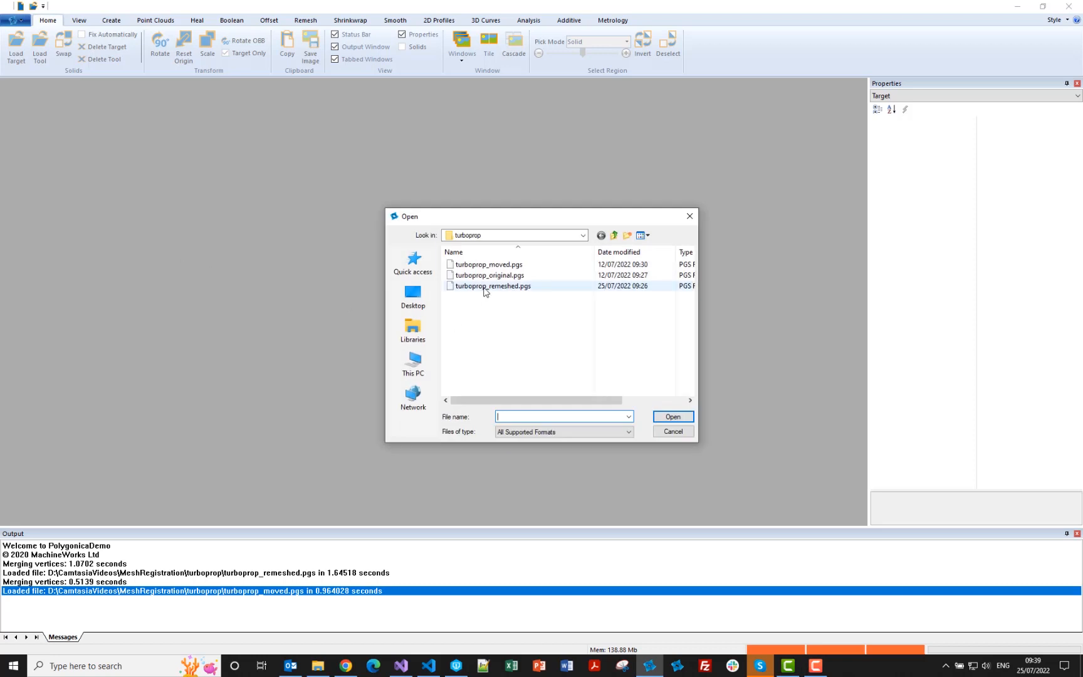
{"action": "left_click", "coordinate": [484, 285]}
{"action": "left_click", "coordinate": [667, 417]}
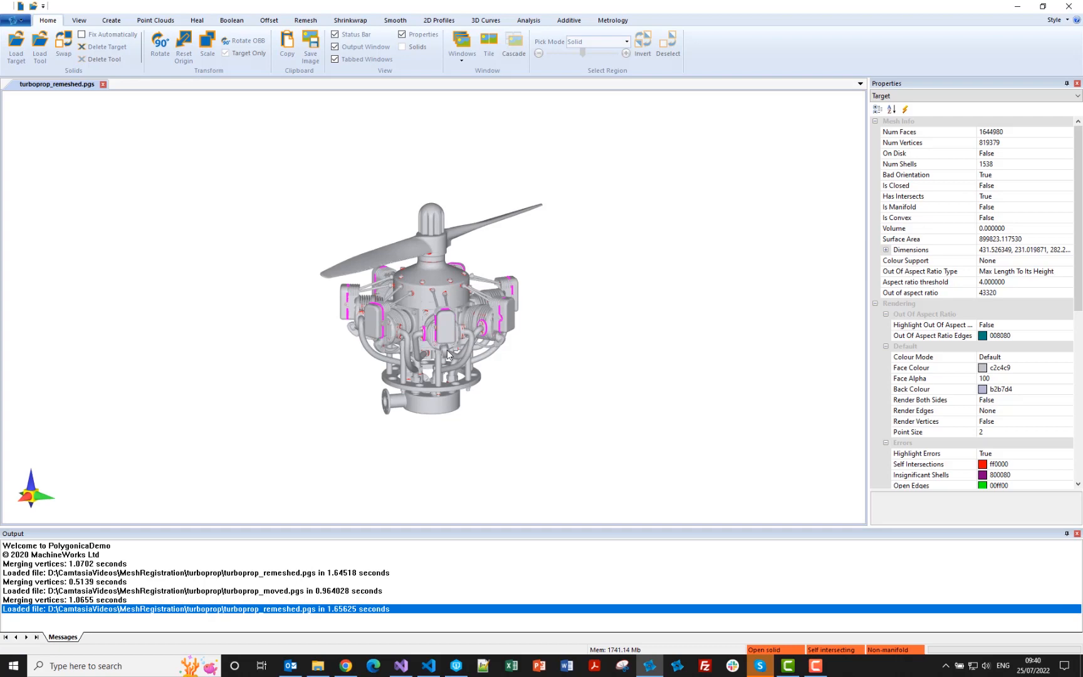
- Show the mesh edges of the remeshed turboprop and examine its triangulation around the engine and propeller
{"action": "left_click_drag", "start_coordinate": [446, 349], "coordinate": [384, 303]}
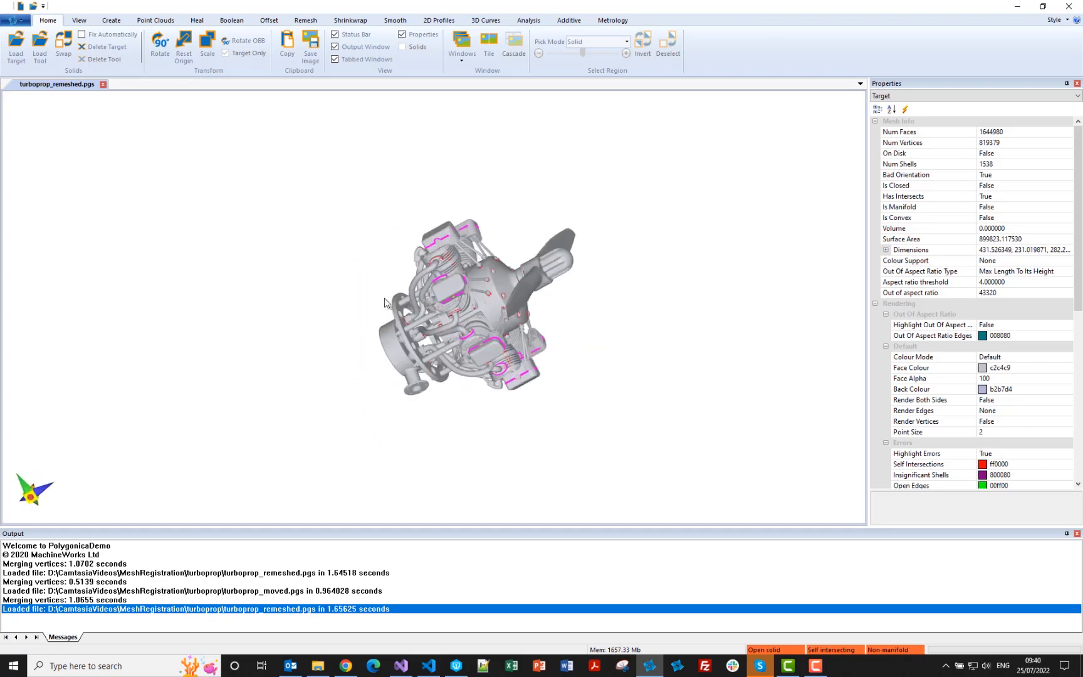
{"action": "right_click", "coordinate": [478, 283]}
{"action": "left_click", "coordinate": [495, 293]}
{"action": "scroll", "coordinate": [486, 295], "scroll_direction": "up", "scroll_amount": 6}
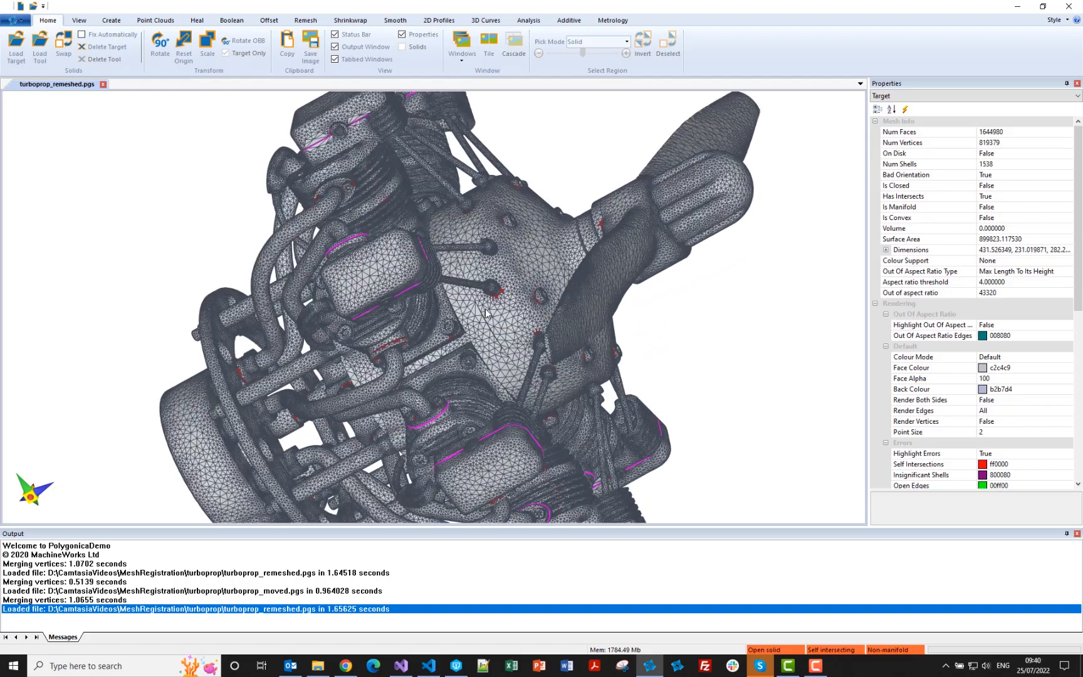
{"action": "left_click_drag", "start_coordinate": [486, 313], "coordinate": [451, 311]}
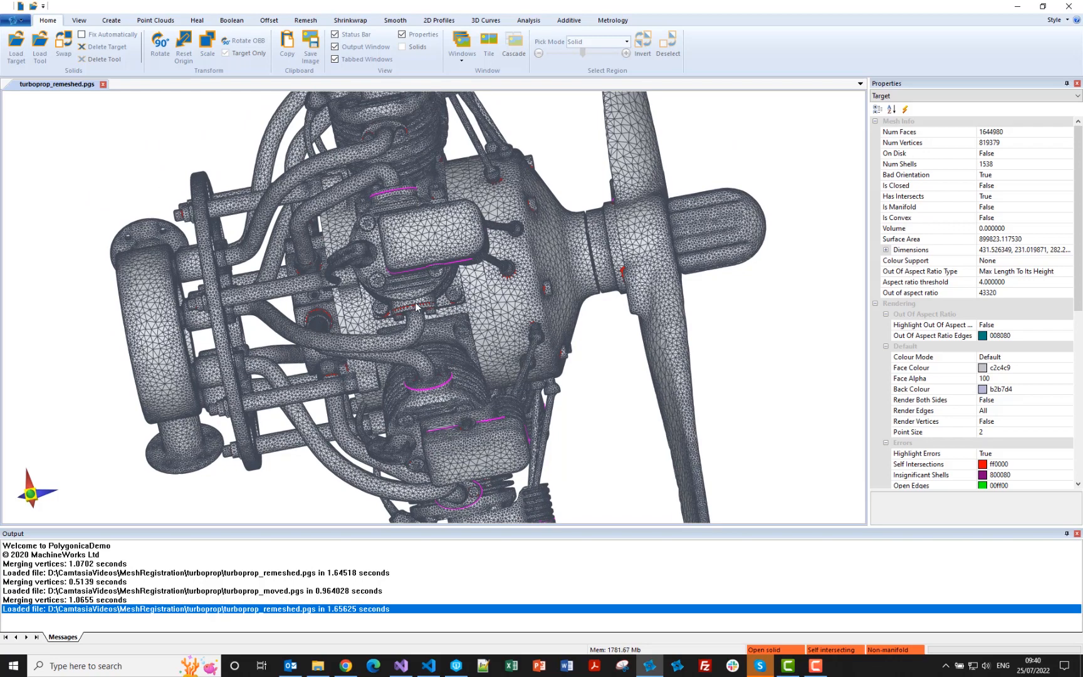
{"action": "left_click_drag", "start_coordinate": [415, 306], "coordinate": [458, 299]}
{"action": "scroll", "coordinate": [544, 332], "scroll_direction": "down", "scroll_amount": 3}
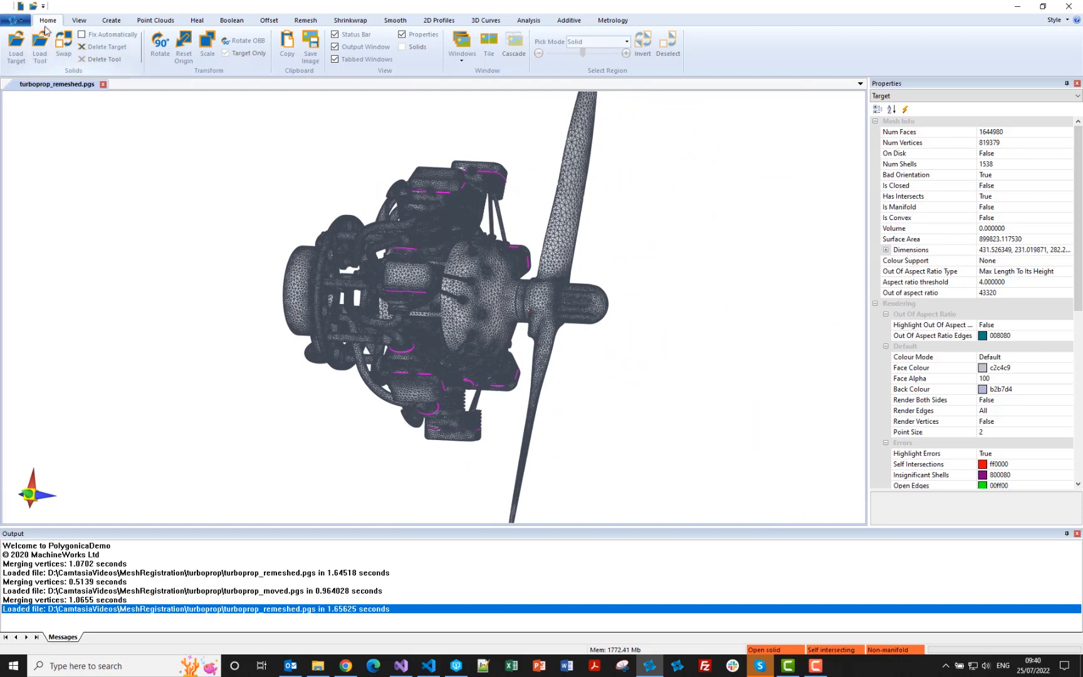
- Load turboprop_moved.pgs as the tool mesh alongside the remeshed target
{"action": "left_click", "coordinate": [34, 6]}
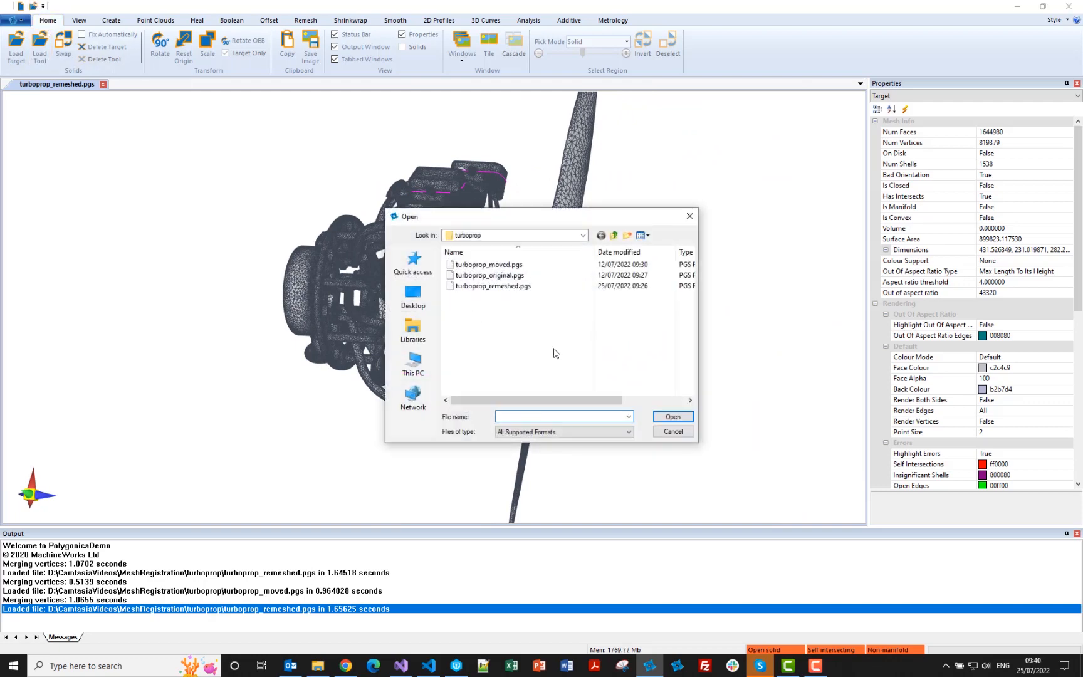
{"action": "left_click", "coordinate": [671, 432]}
{"action": "left_click", "coordinate": [39, 47]}
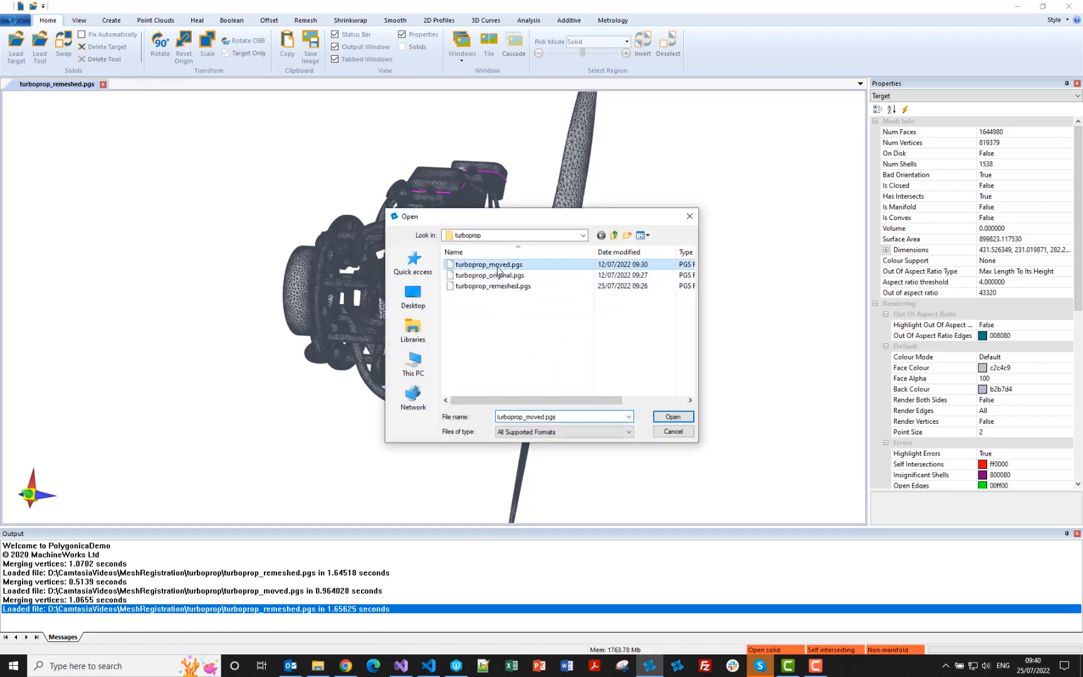
{"action": "double_click", "coordinate": [499, 265]}
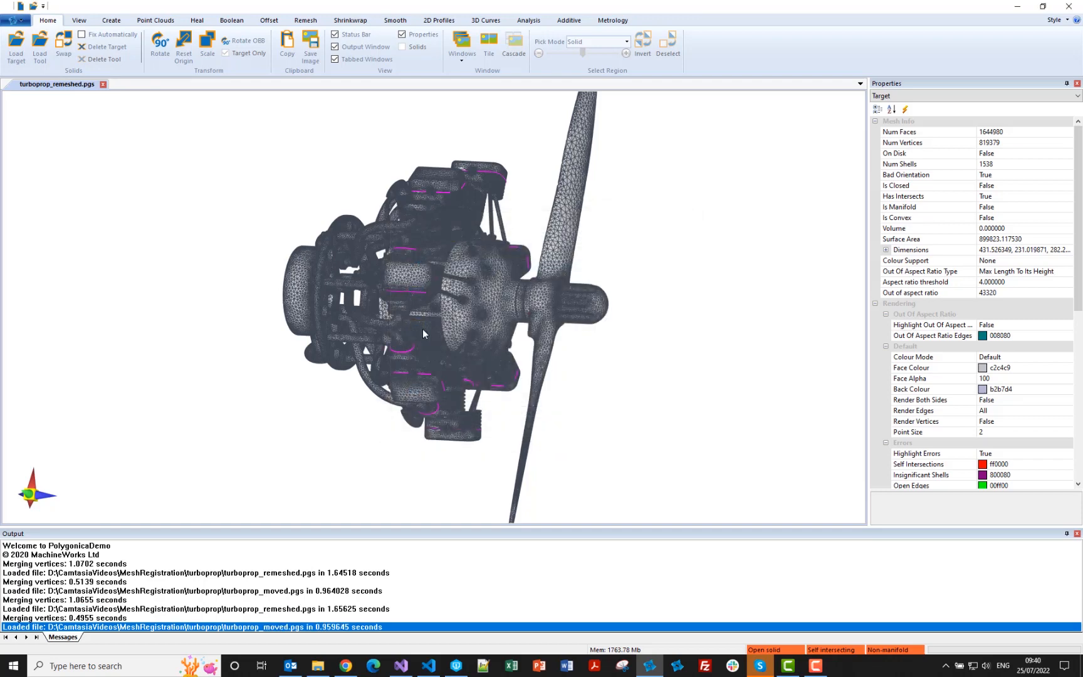
{"action": "key", "text": "Tab"}
{"action": "key", "text": "Return"}
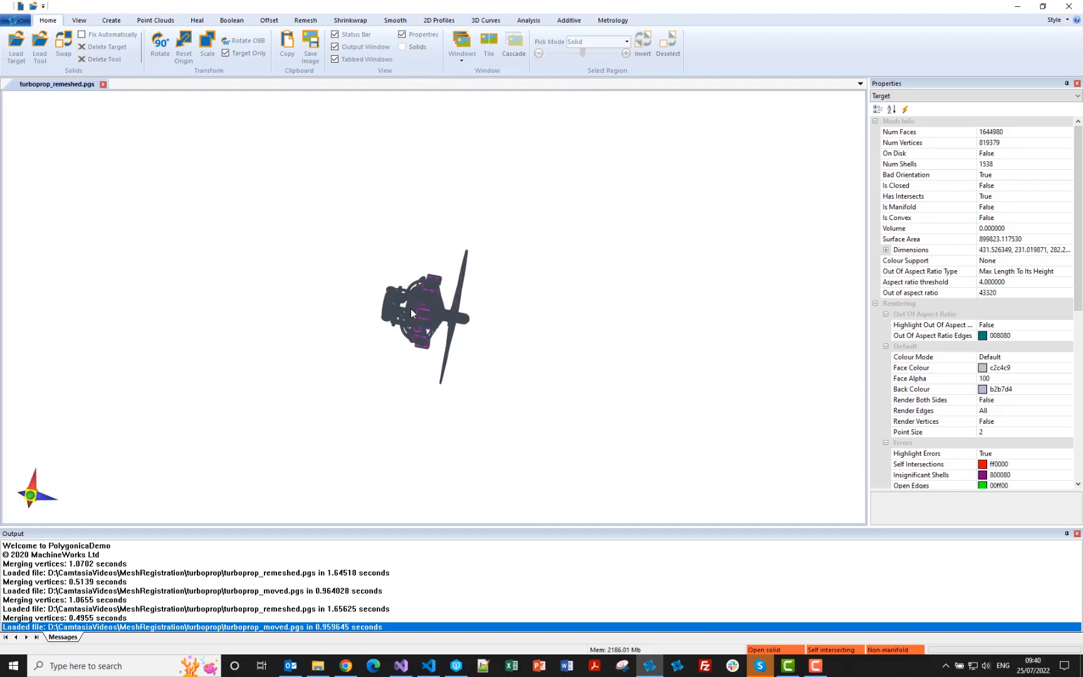
- Turn off error highlighting on the beige tool mesh
{"action": "left_click_drag", "start_coordinate": [411, 314], "coordinate": [397, 268]}
{"action": "middle_click_drag", "start_coordinate": [520, 300], "coordinate": [419, 314]}
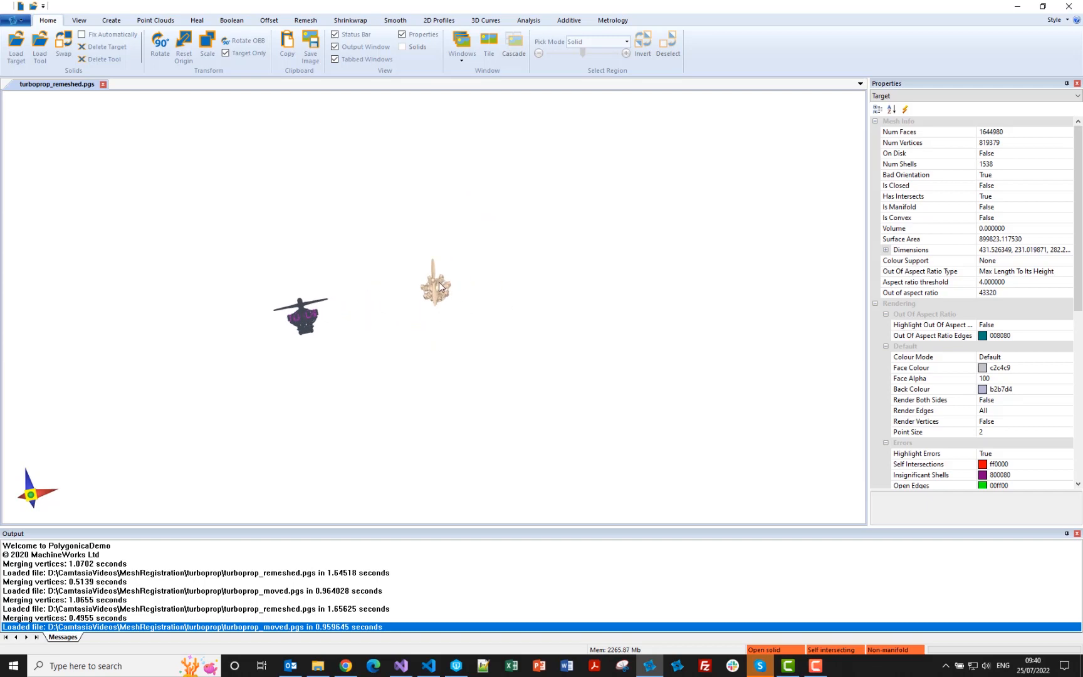
{"action": "scroll", "coordinate": [434, 289], "scroll_direction": "up", "scroll_amount": 5}
{"action": "left_click_drag", "start_coordinate": [417, 304], "coordinate": [438, 310]}
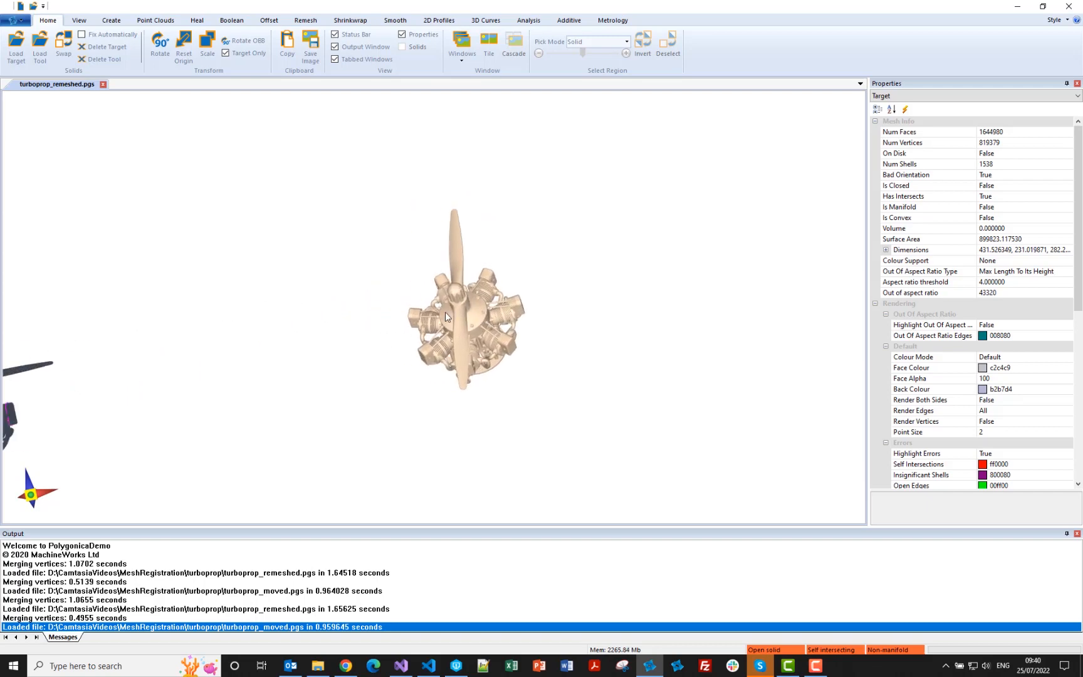
{"action": "scroll", "coordinate": [445, 311], "scroll_direction": "up", "scroll_amount": 4}
{"action": "scroll", "coordinate": [445, 311], "scroll_direction": "up", "scroll_amount": 3}
{"action": "right_click", "coordinate": [462, 320]}
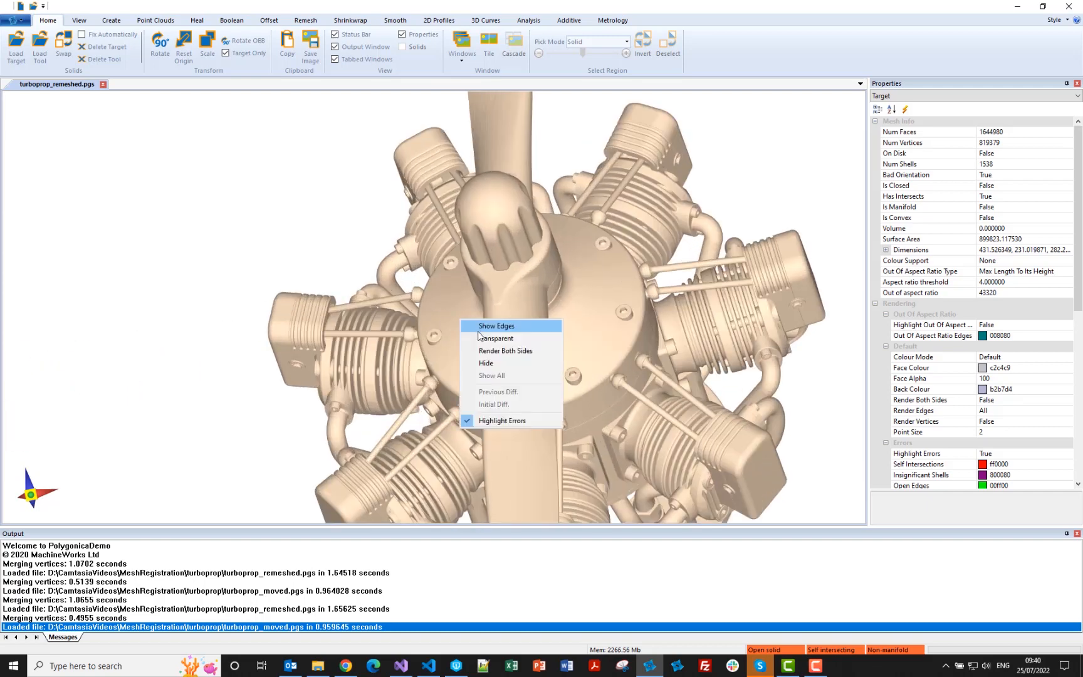
{"action": "left_click", "coordinate": [476, 420]}
- Display the tool mesh's edges to examine its triangulation and hide them again
{"action": "right_click", "coordinate": [449, 331]}
{"action": "left_click", "coordinate": [476, 339]}
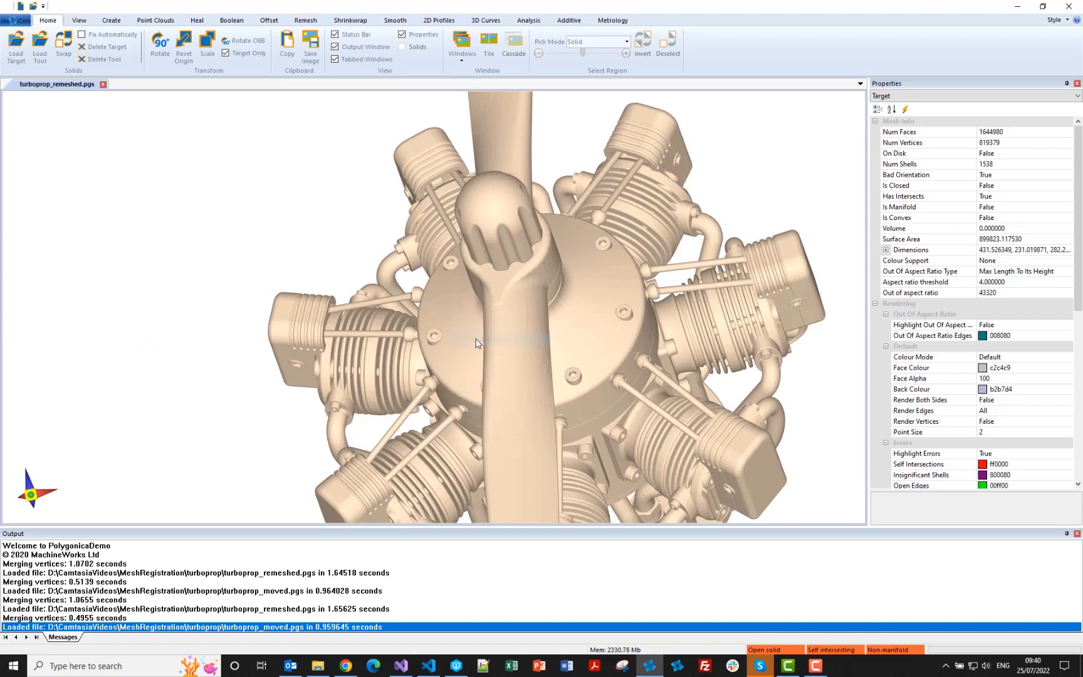
{"action": "left_click_drag", "start_coordinate": [475, 339], "coordinate": [484, 314]}
{"action": "right_click", "coordinate": [483, 313]}
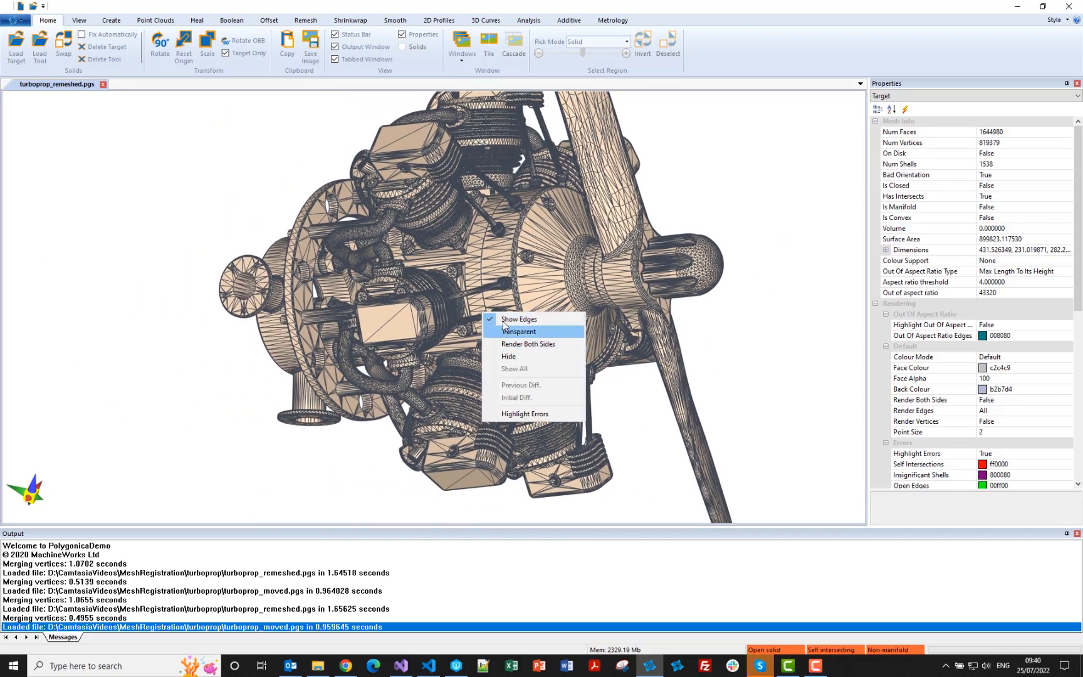
{"action": "left_click", "coordinate": [519, 319]}
- Hide the mesh edges and turn off error highlighting on the remeshed target
{"action": "scroll", "coordinate": [462, 324], "scroll_direction": "down", "scroll_amount": 5}
{"action": "middle_click_drag", "start_coordinate": [381, 320], "coordinate": [411, 316]}
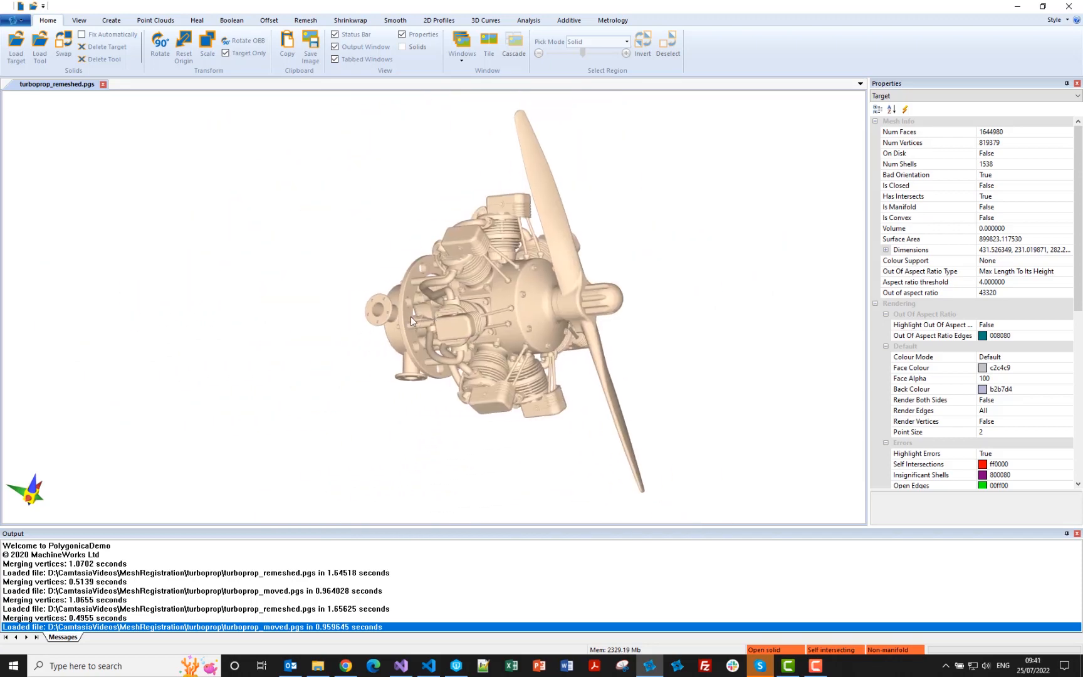
{"action": "scroll", "coordinate": [344, 322], "scroll_direction": "down", "scroll_amount": 3}
{"action": "middle_click_drag", "start_coordinate": [288, 314], "coordinate": [409, 297]}
{"action": "scroll", "coordinate": [409, 296], "scroll_direction": "down", "scroll_amount": 3}
{"action": "left_click_drag", "start_coordinate": [410, 297], "coordinate": [382, 409]}
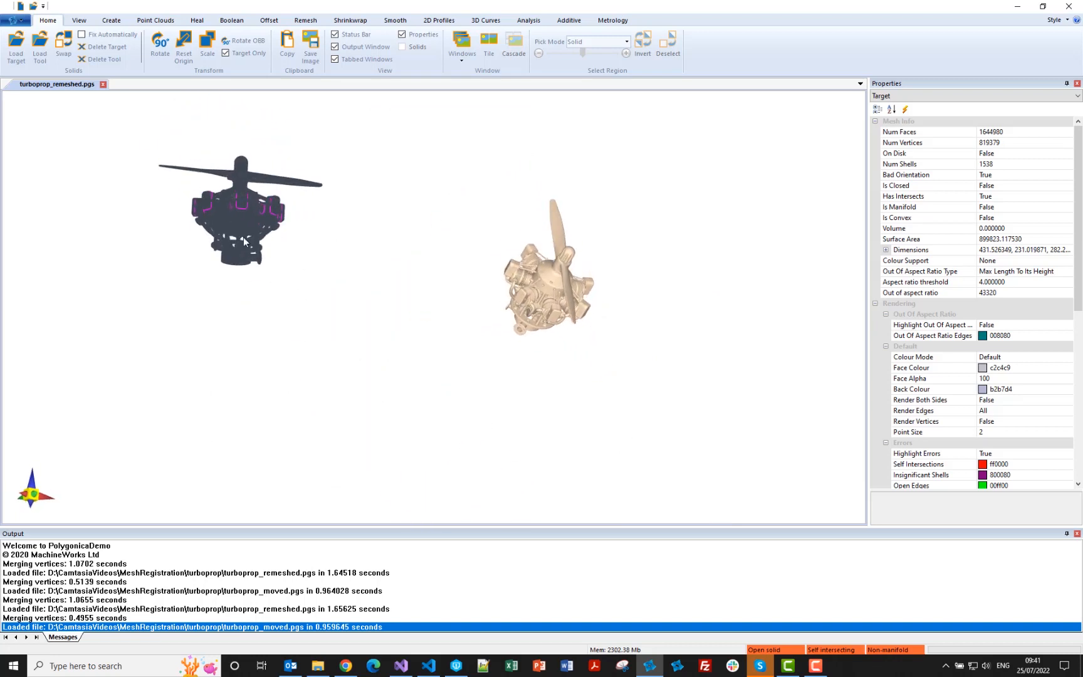
{"action": "right_click", "coordinate": [229, 226]}
{"action": "left_click", "coordinate": [242, 233]}
{"action": "right_click", "coordinate": [236, 229]}
{"action": "left_click", "coordinate": [264, 334]}
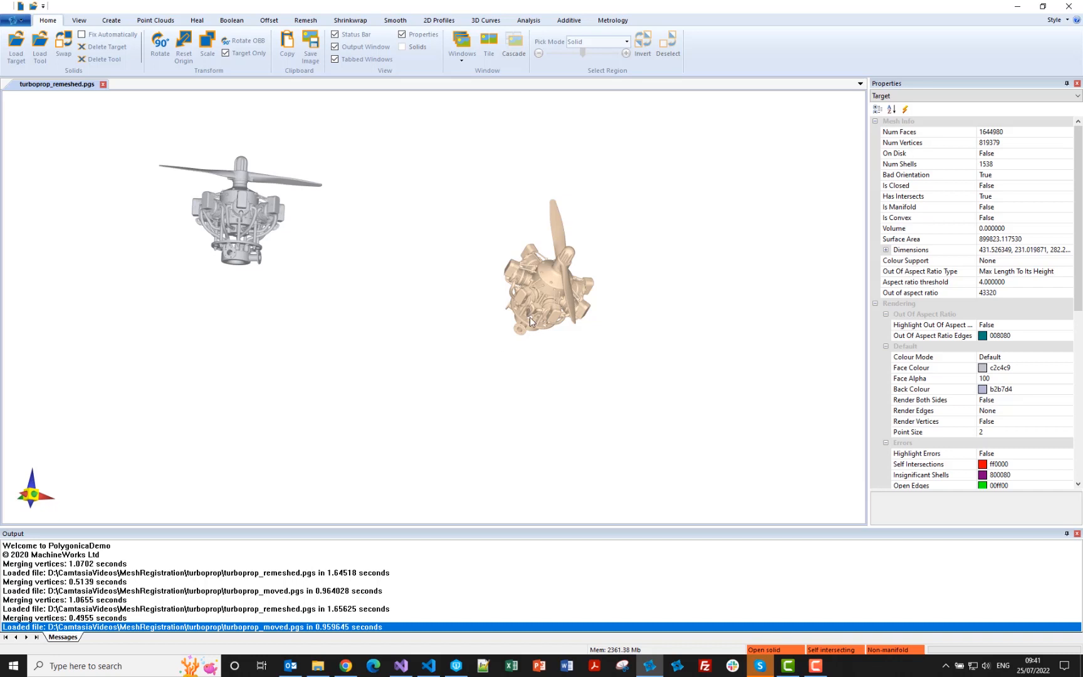
- Register the remeshed target against the tool mesh and inspect the alignment
{"action": "left_click", "coordinate": [615, 21]}
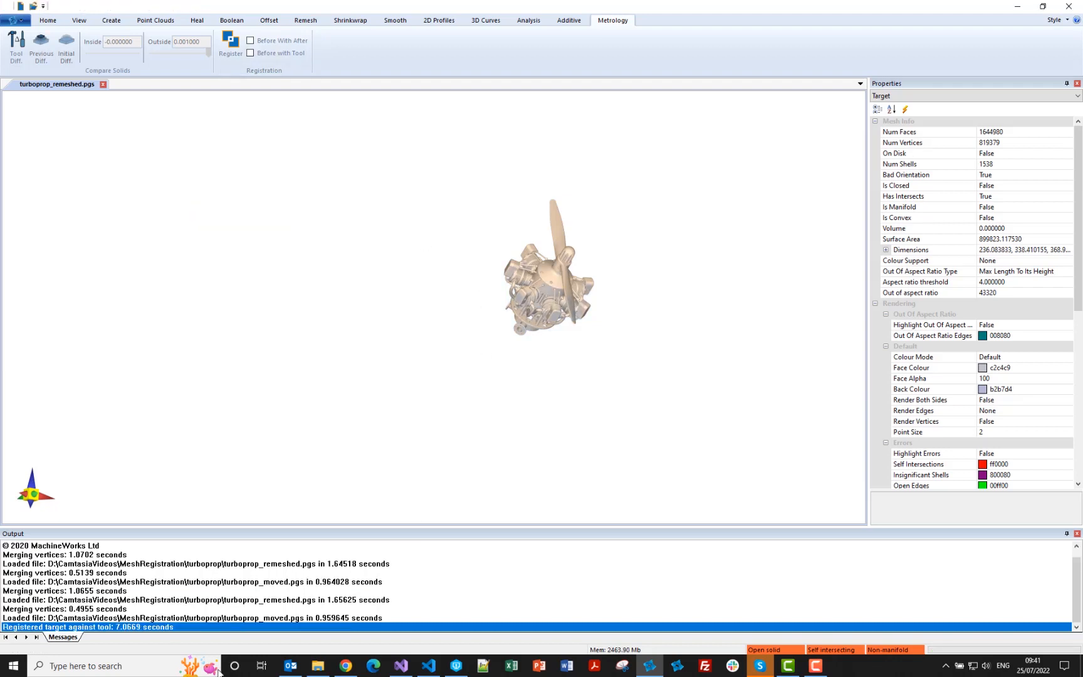
{"action": "scroll", "coordinate": [541, 290], "scroll_direction": "up", "scroll_amount": 5}
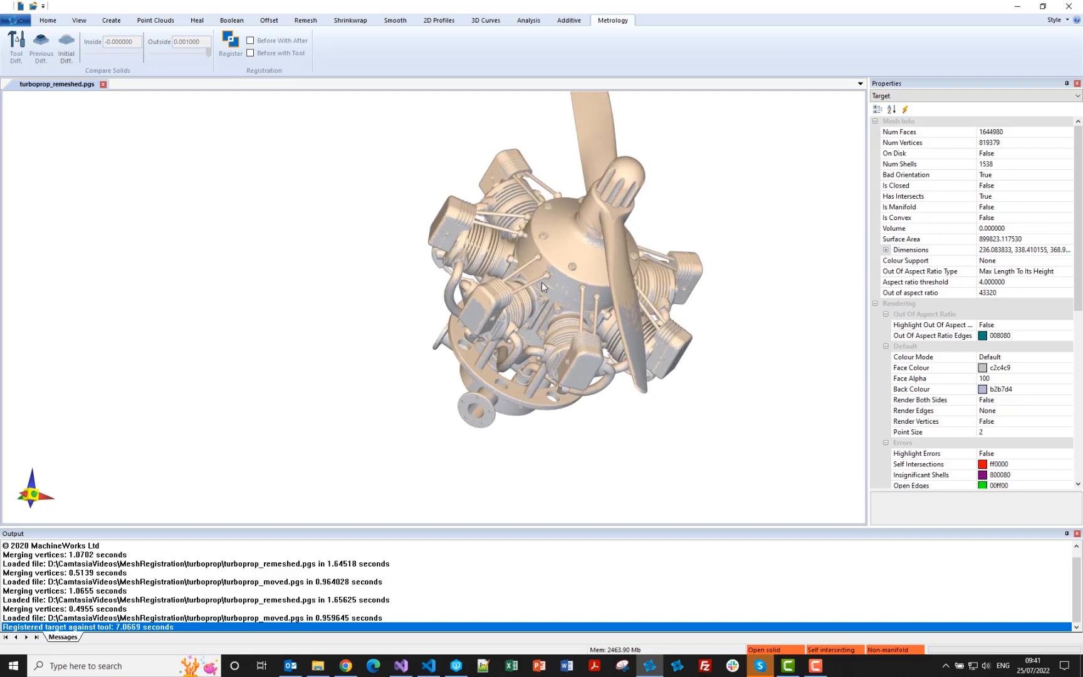
{"action": "middle_click_drag", "start_coordinate": [550, 306], "coordinate": [585, 270]}
- Hide the tool to inspect the registered target with and without mesh edges, and restore the display of both meshes
{"action": "right_click", "coordinate": [585, 288]}
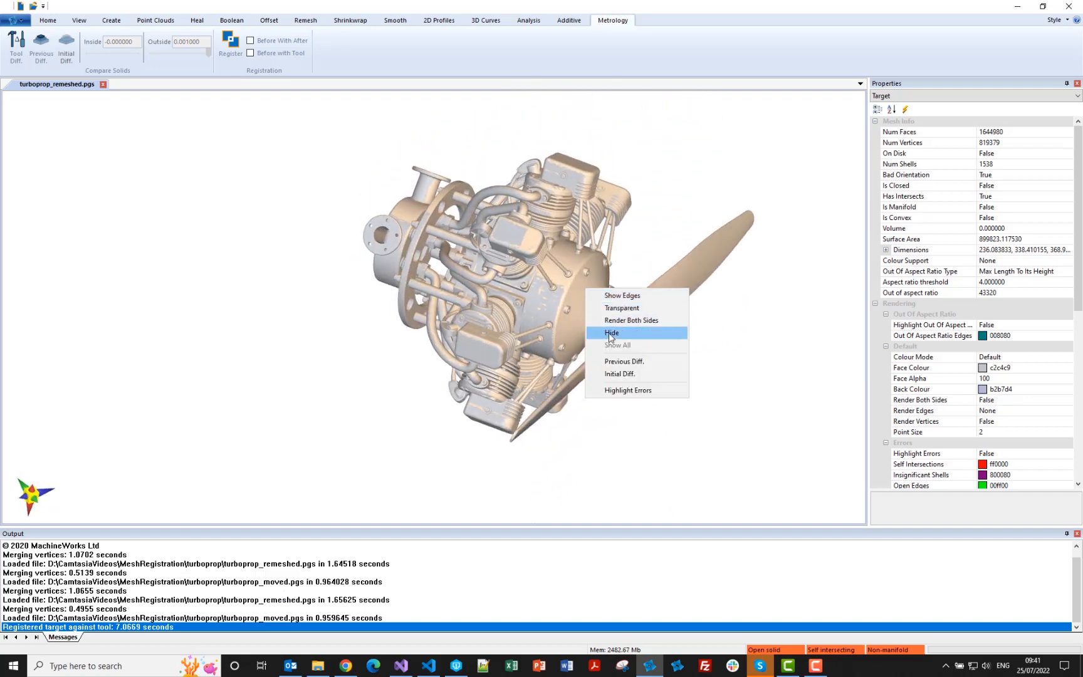
{"action": "left_click", "coordinate": [608, 333]}
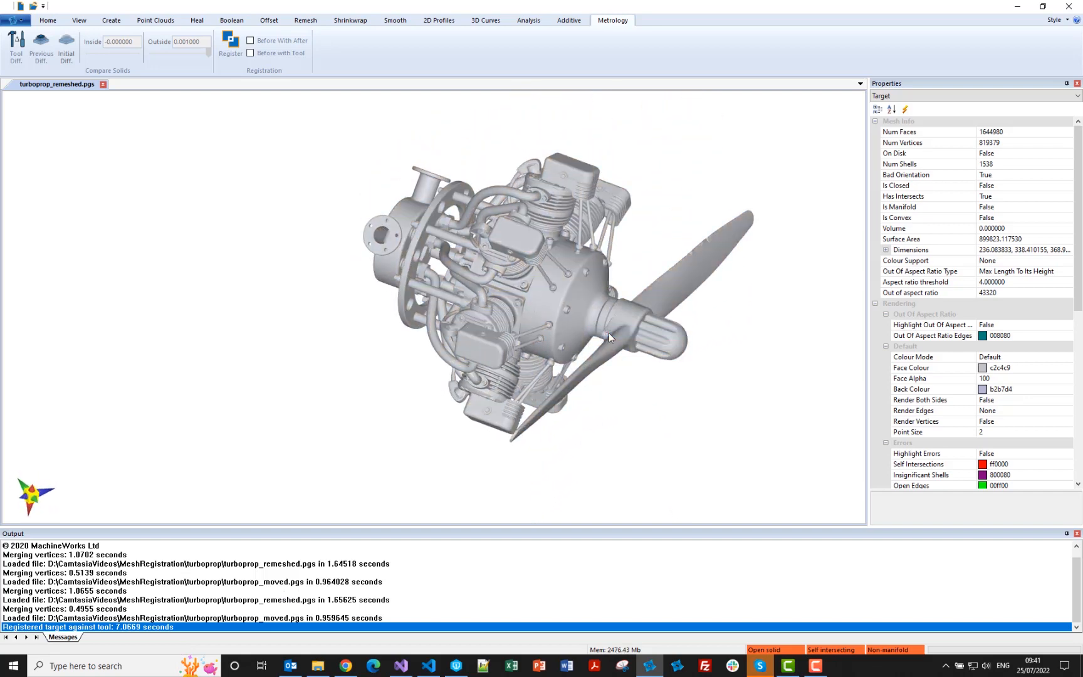
{"action": "right_click", "coordinate": [582, 293]}
{"action": "left_click", "coordinate": [591, 299]}
{"action": "right_click", "coordinate": [577, 296]}
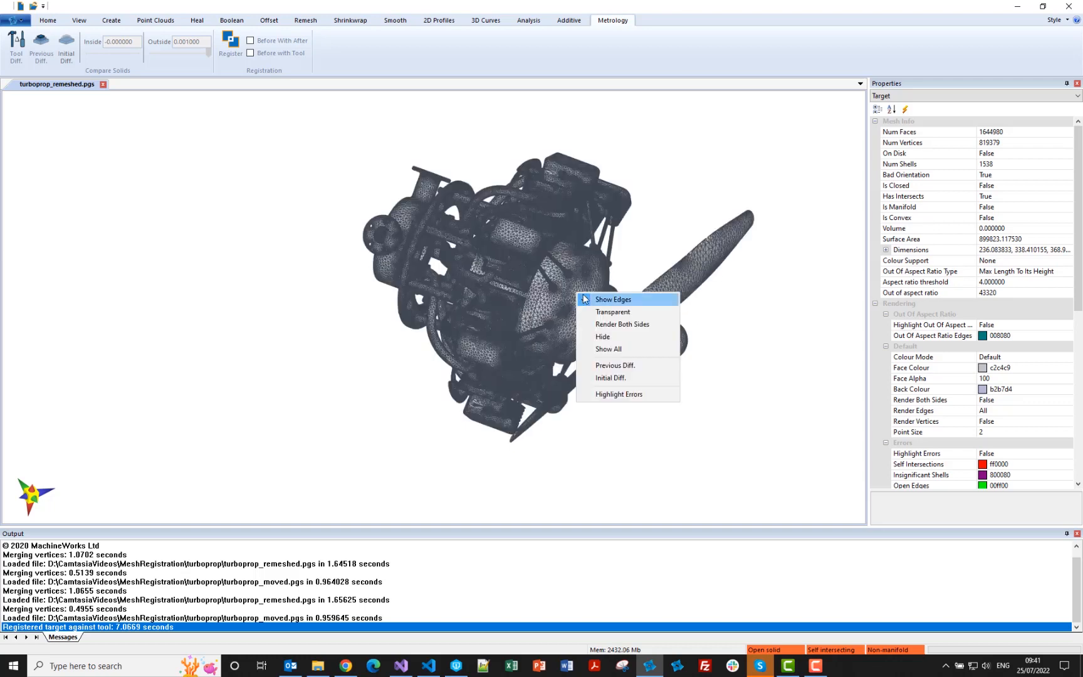
{"action": "left_click", "coordinate": [590, 299]}
{"action": "right_click", "coordinate": [584, 296]}
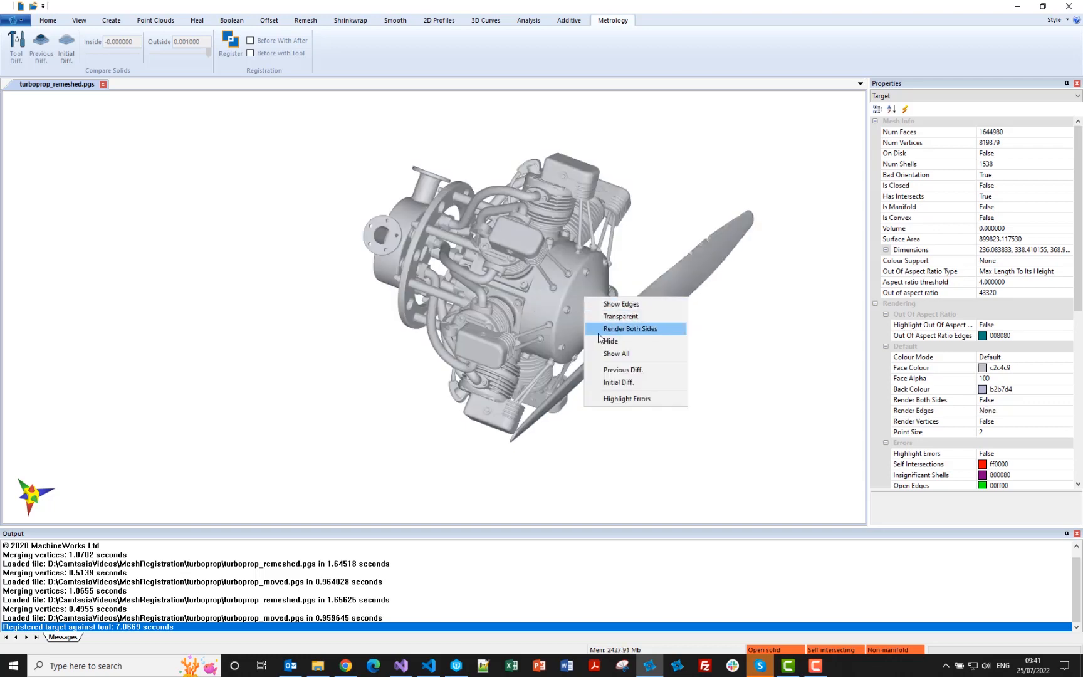
{"action": "left_click", "coordinate": [602, 353]}
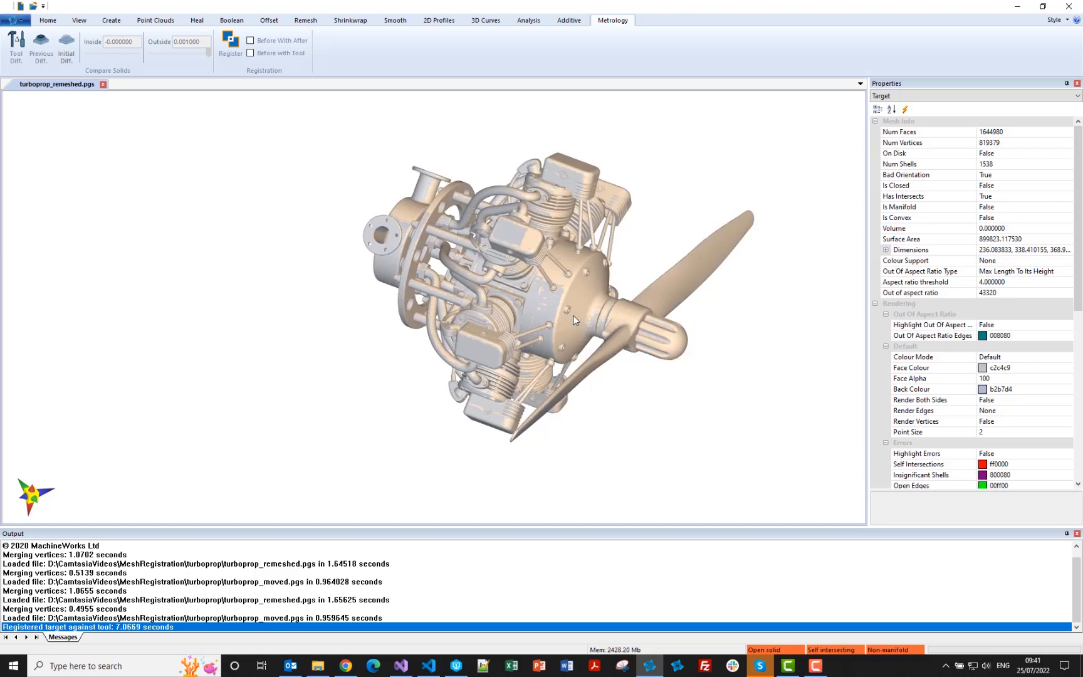
- Undo the registration of the target mesh
{"action": "middle_click_drag", "start_coordinate": [573, 314], "coordinate": [473, 300]}
{"action": "scroll", "coordinate": [473, 300], "scroll_direction": "down", "scroll_amount": 2}
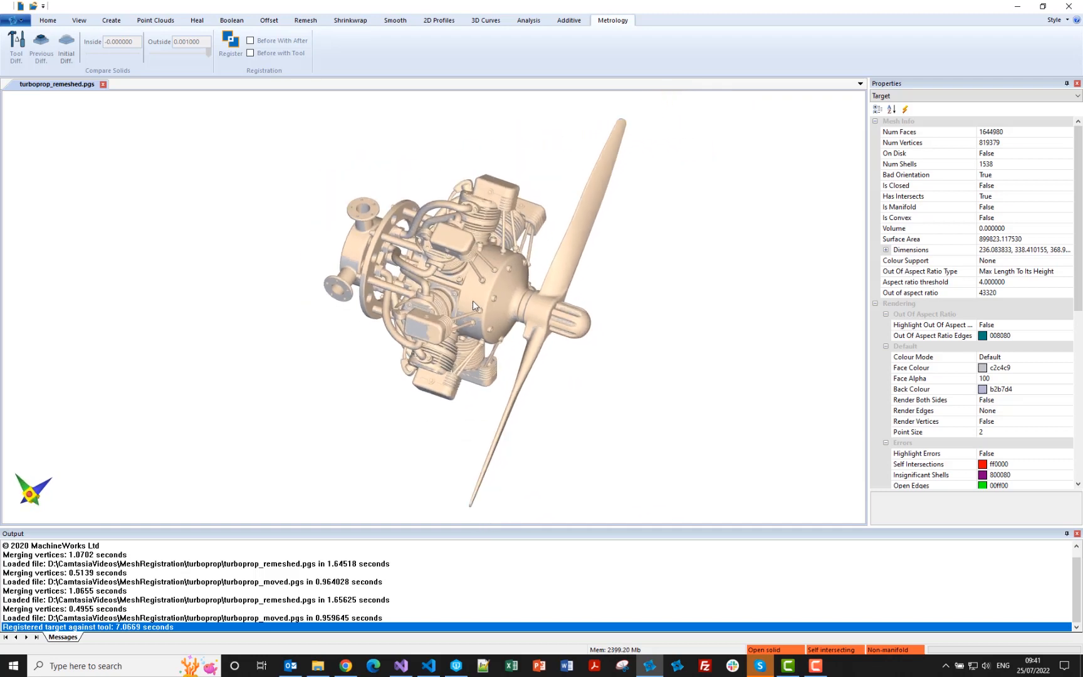
{"action": "left_click", "coordinate": [15, 20]}
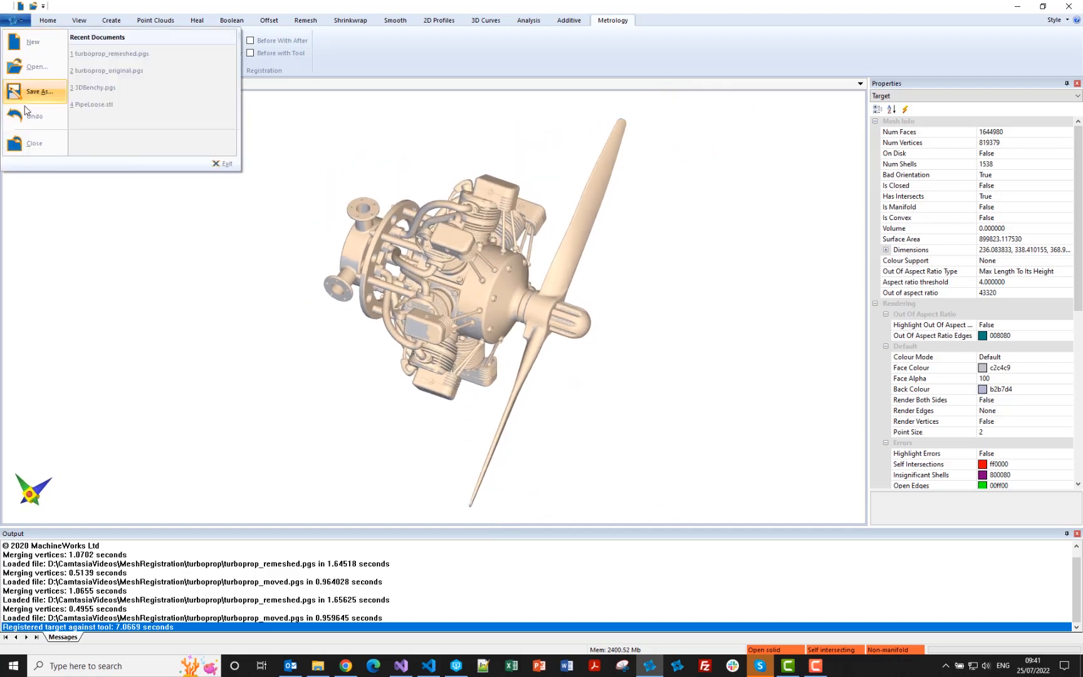
{"action": "left_click", "coordinate": [28, 116]}
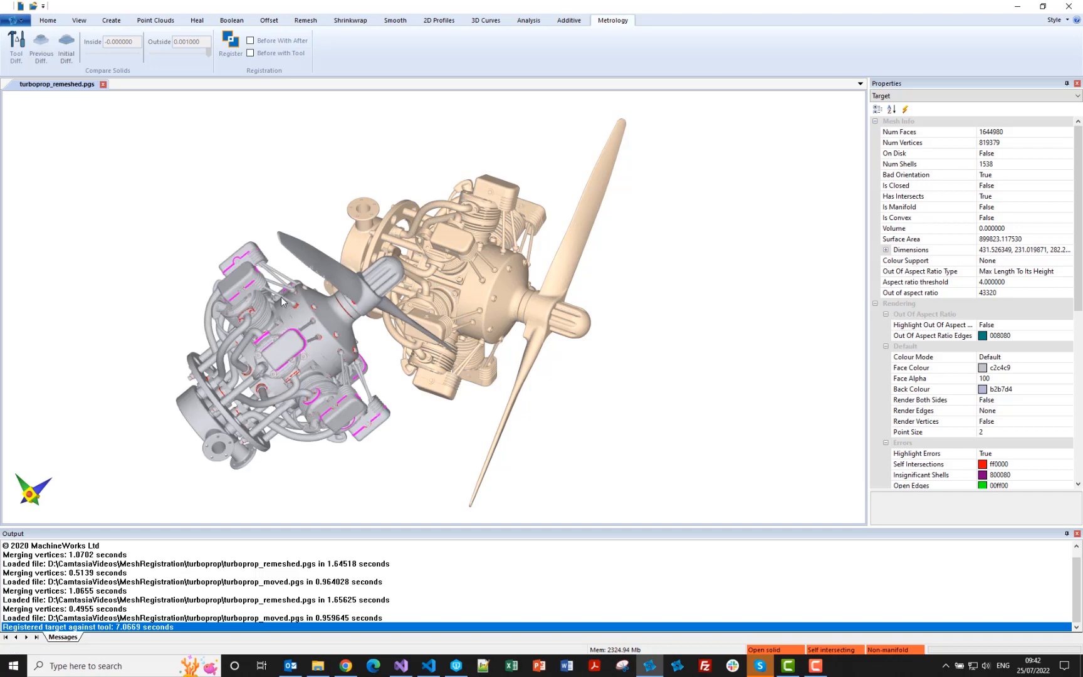
- Display the grey target's mesh edges for inspection and hide them again
{"action": "right_click", "coordinate": [310, 323]}
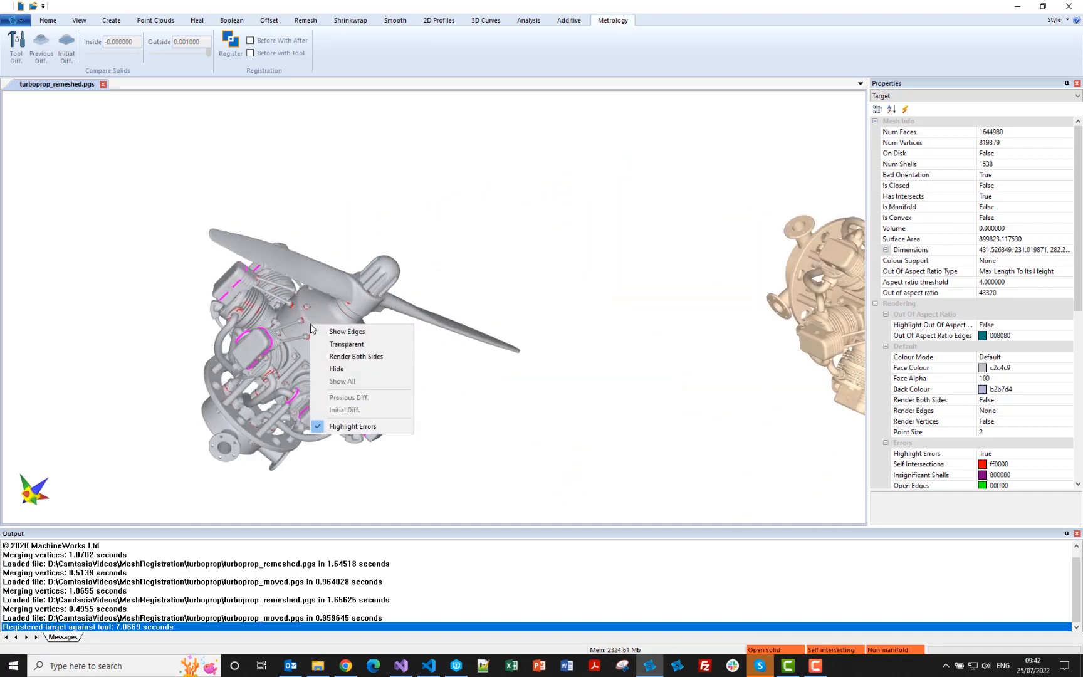
{"action": "left_click", "coordinate": [322, 330]}
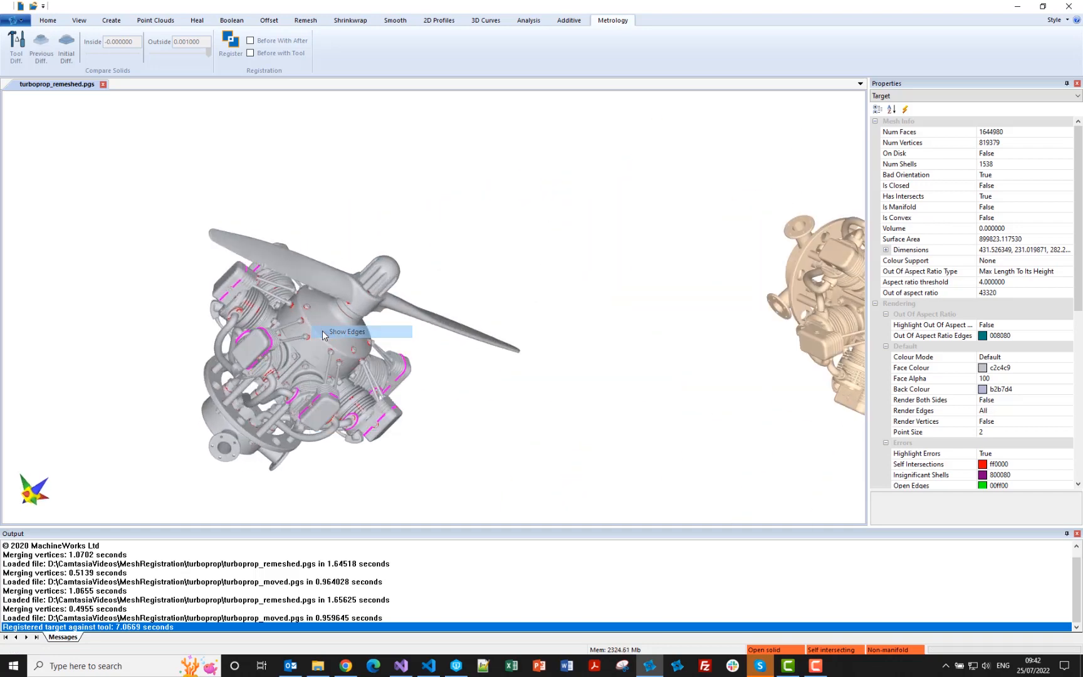
{"action": "right_click", "coordinate": [322, 324]}
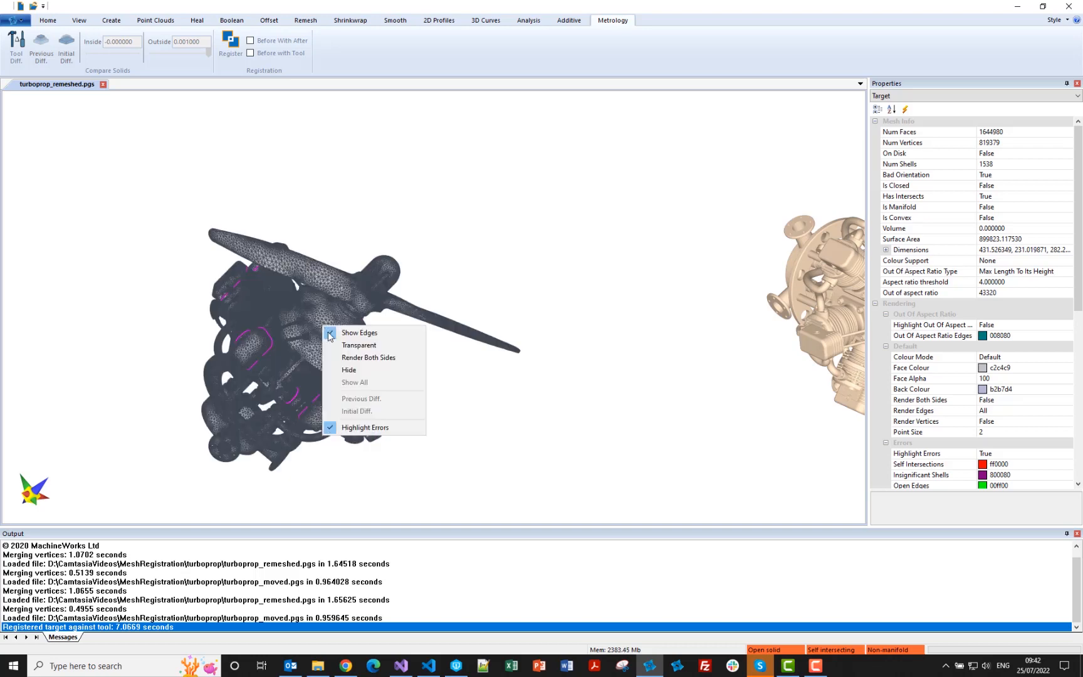
{"action": "left_click", "coordinate": [340, 333]}
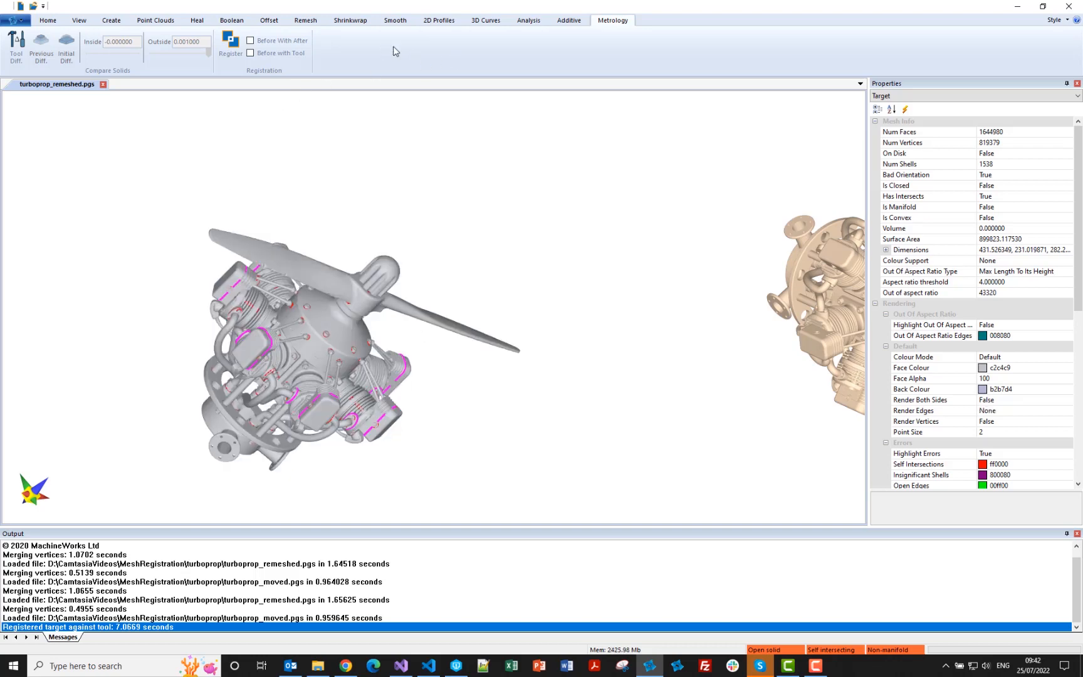
- Add random noise with an amount of 0.5 to the target mesh and inspect the roughened surface
{"action": "left_click", "coordinate": [386, 21]}
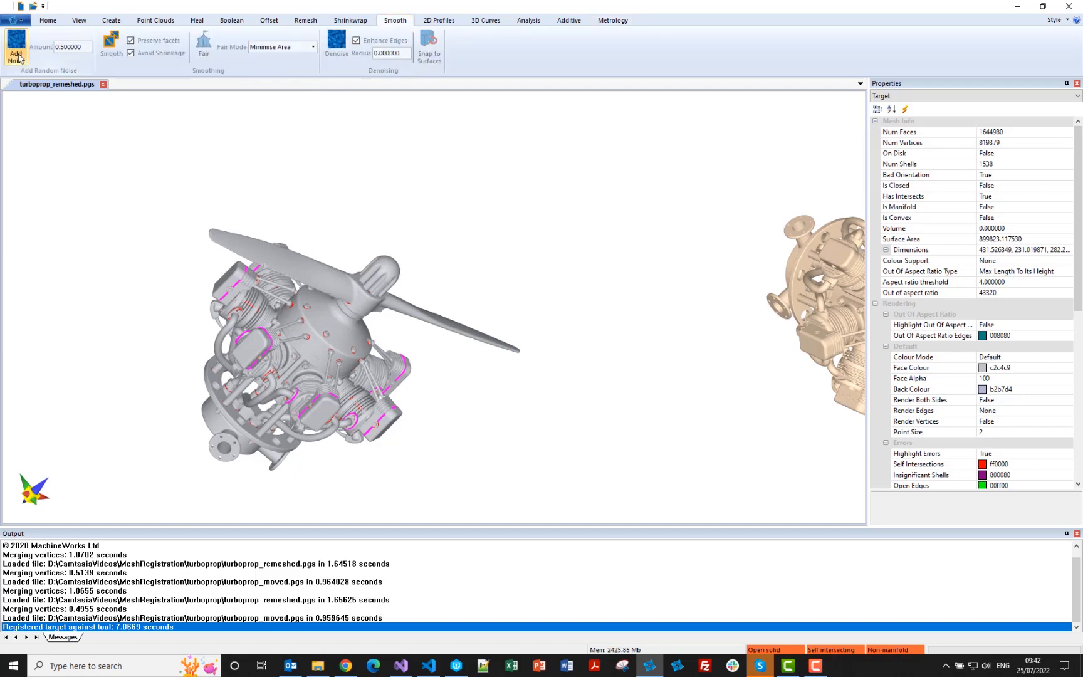
{"action": "mouse_move", "coordinate": [271, 393]}
{"action": "middle_mouse_down"}
{"action": "mouse_move", "coordinate": [268, 406]}
{"action": "mouse_move", "coordinate": [283, 398]}
{"action": "mouse_move", "coordinate": [264, 381]}
{"action": "middle_mouse_up"}
{"action": "scroll", "coordinate": [283, 397], "scroll_direction": "up", "scroll_amount": 3}
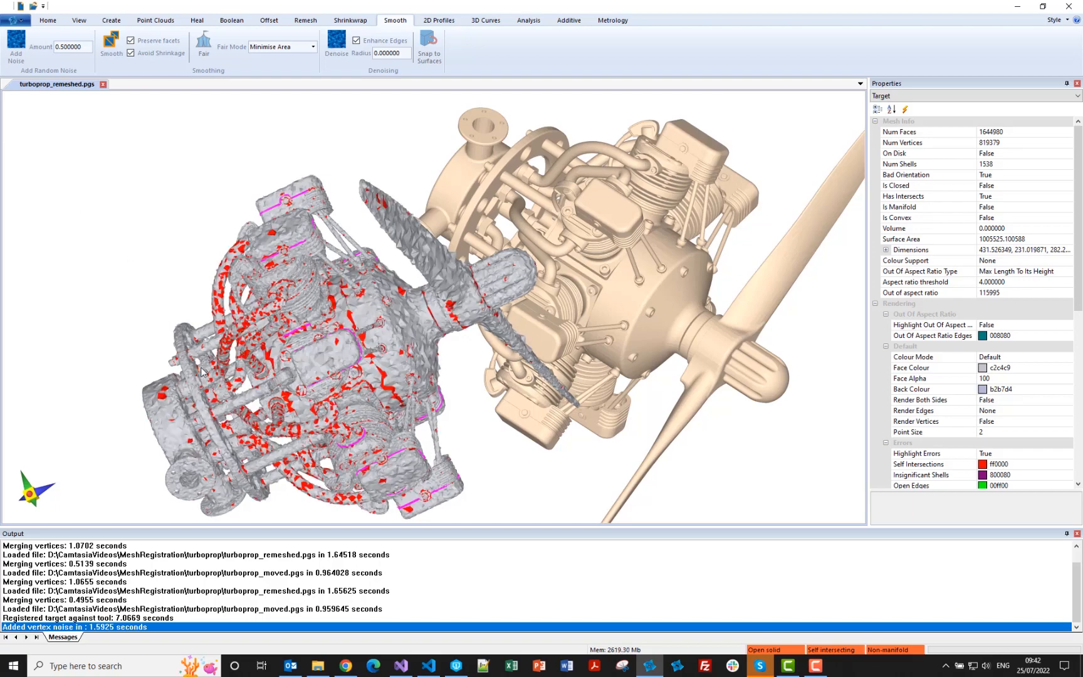
{"action": "middle_click_drag", "start_coordinate": [200, 367], "coordinate": [347, 351]}
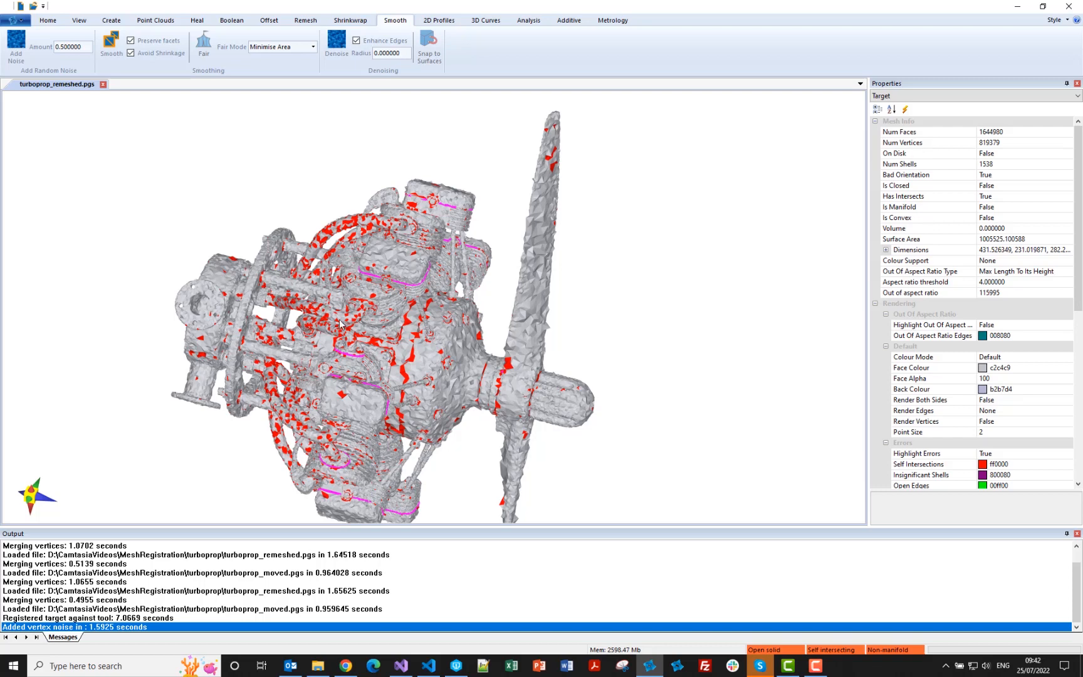
- Add three rounds of 100 random holes with a maximum of 20 rings to the noisy target mesh
{"action": "left_click", "coordinate": [85, 21]}
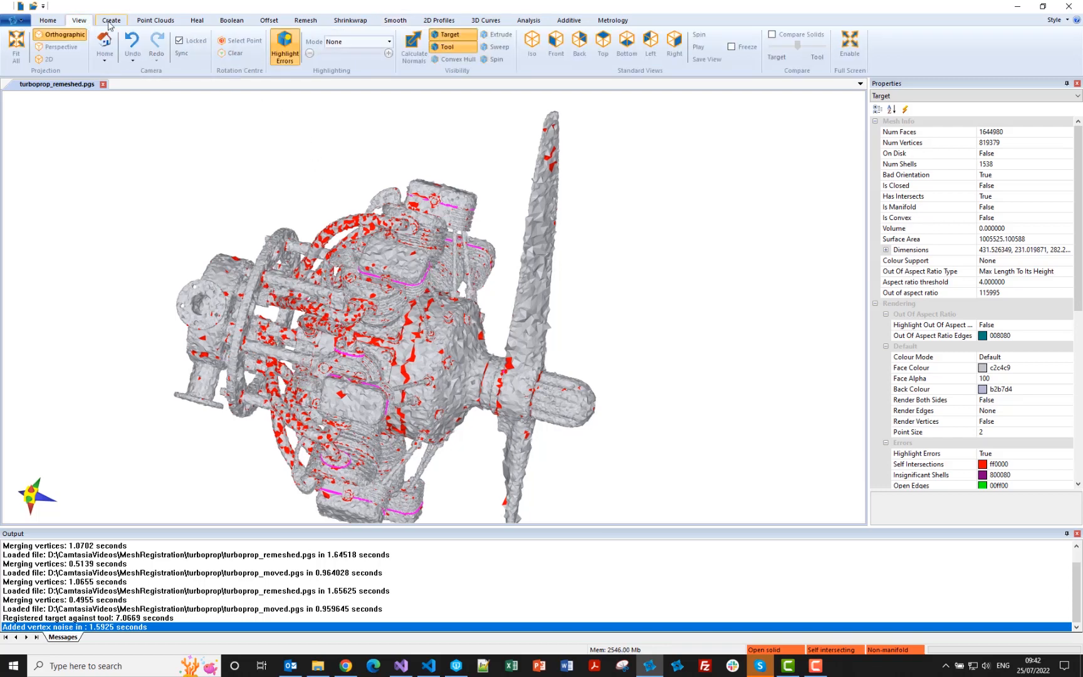
{"action": "left_click", "coordinate": [111, 21]}
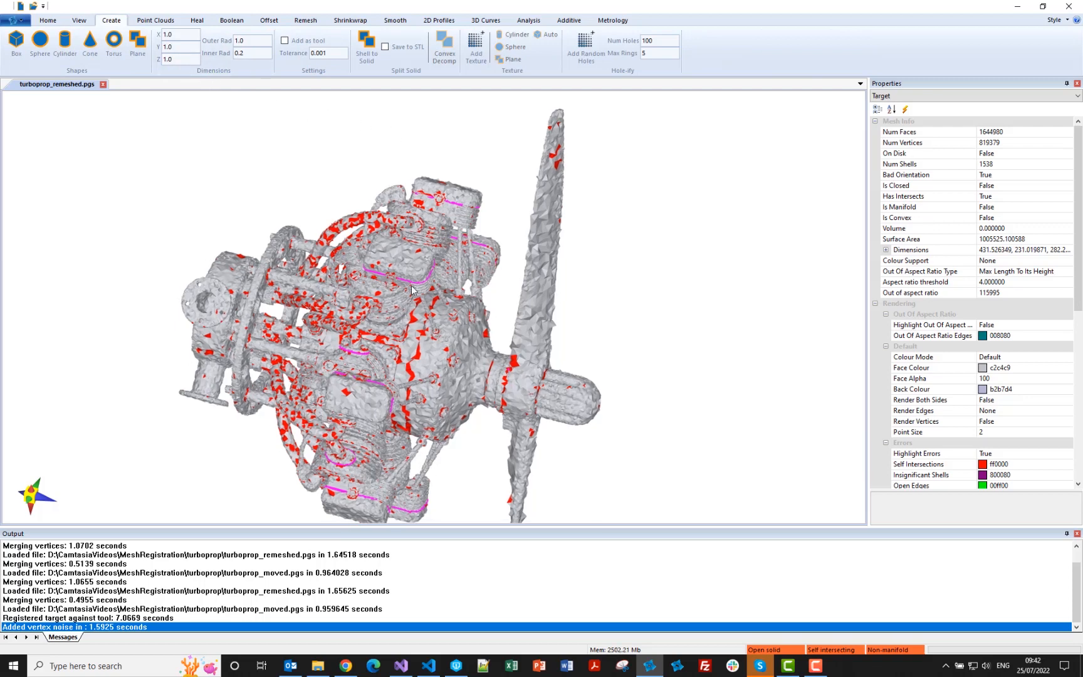
{"action": "middle_click_drag", "start_coordinate": [411, 285], "coordinate": [423, 266]}
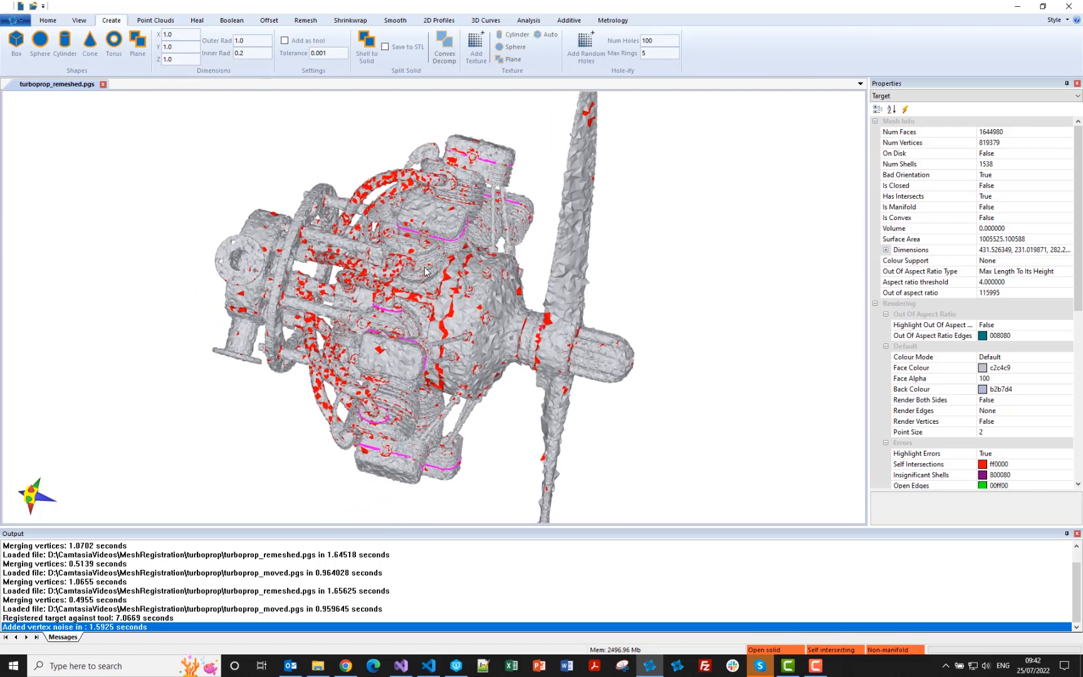
{"action": "left_click", "coordinate": [652, 56]}
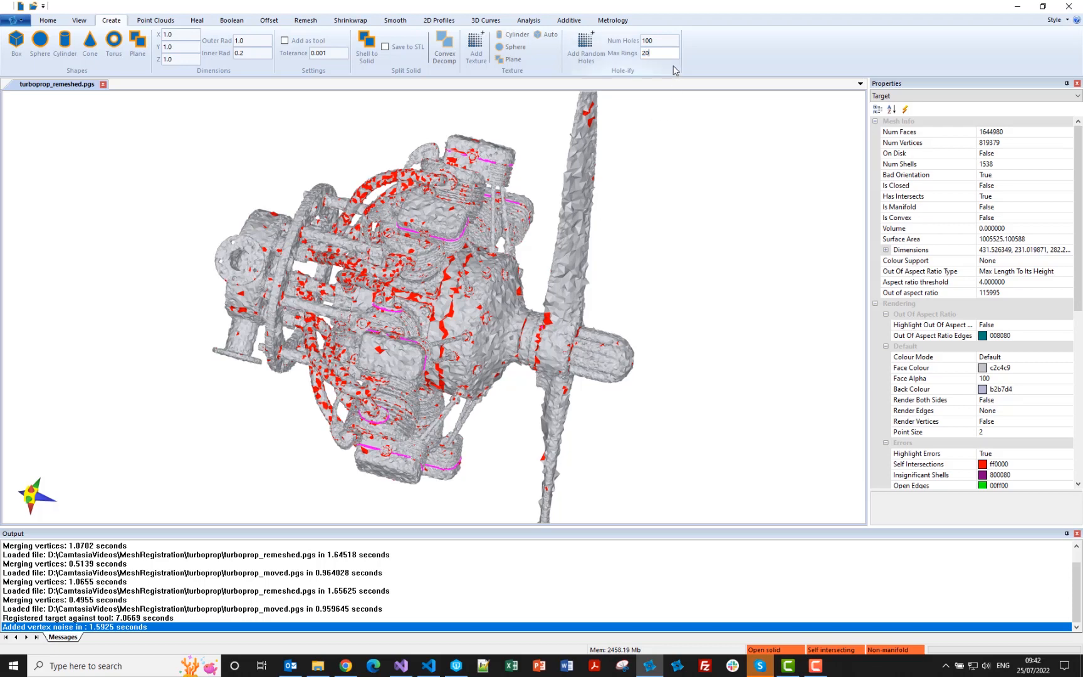
{"action": "left_click", "coordinate": [587, 55]}
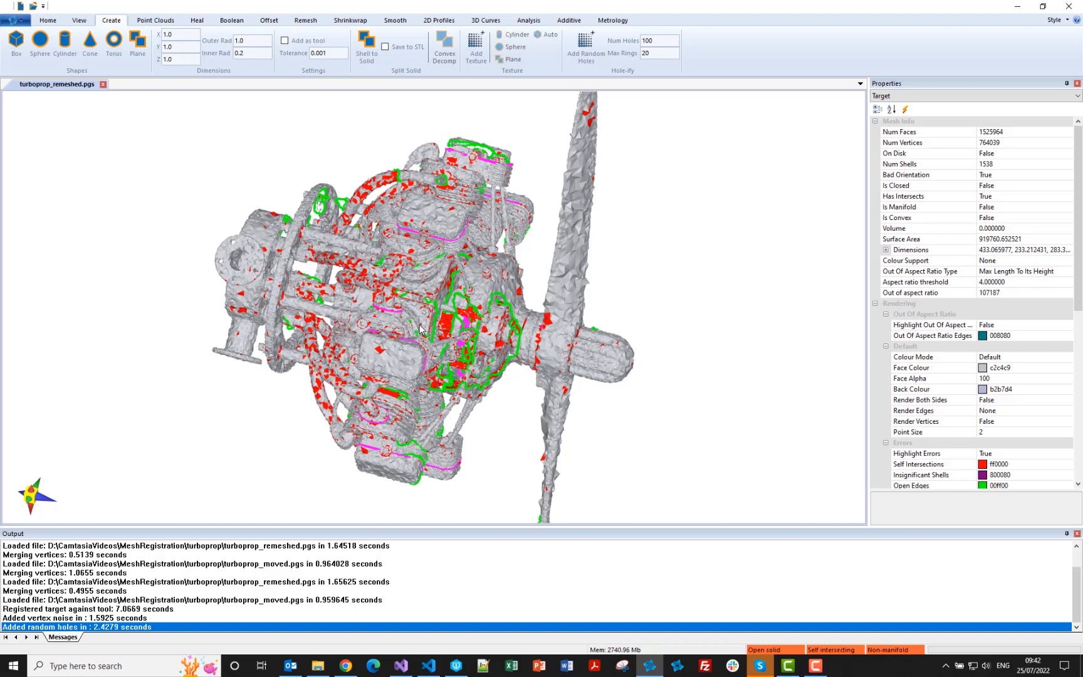
{"action": "mouse_move", "coordinate": [418, 305]}
{"action": "left_mouse_down"}
{"action": "mouse_move", "coordinate": [396, 281]}
{"action": "mouse_move", "coordinate": [402, 297]}
{"action": "left_mouse_up"}
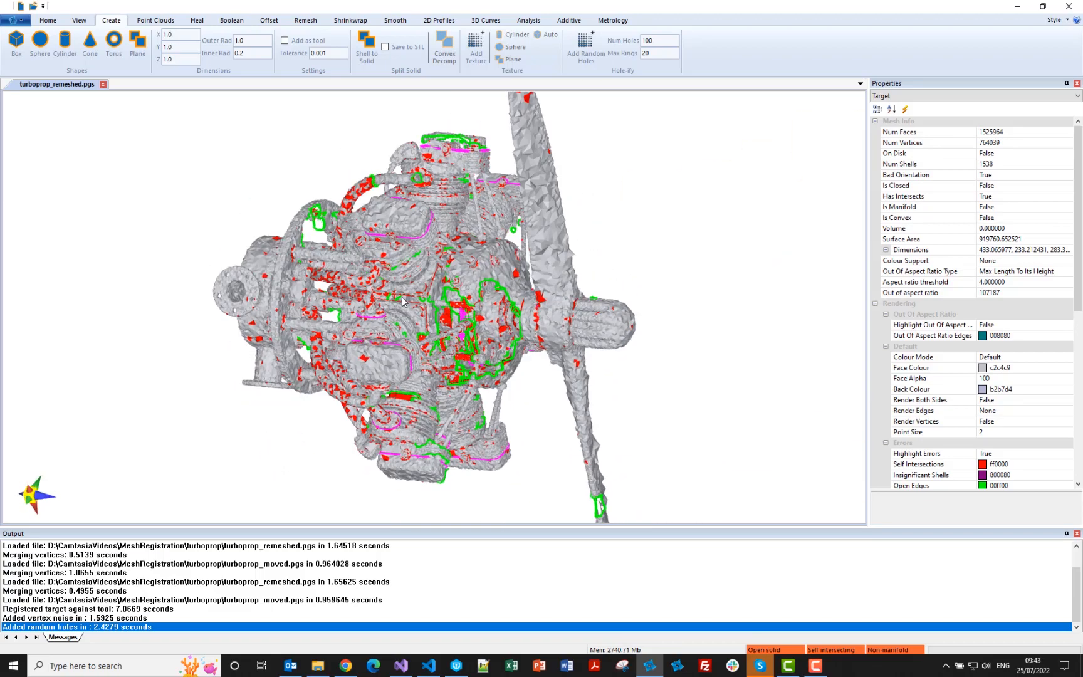
{"action": "left_click", "coordinate": [584, 56]}
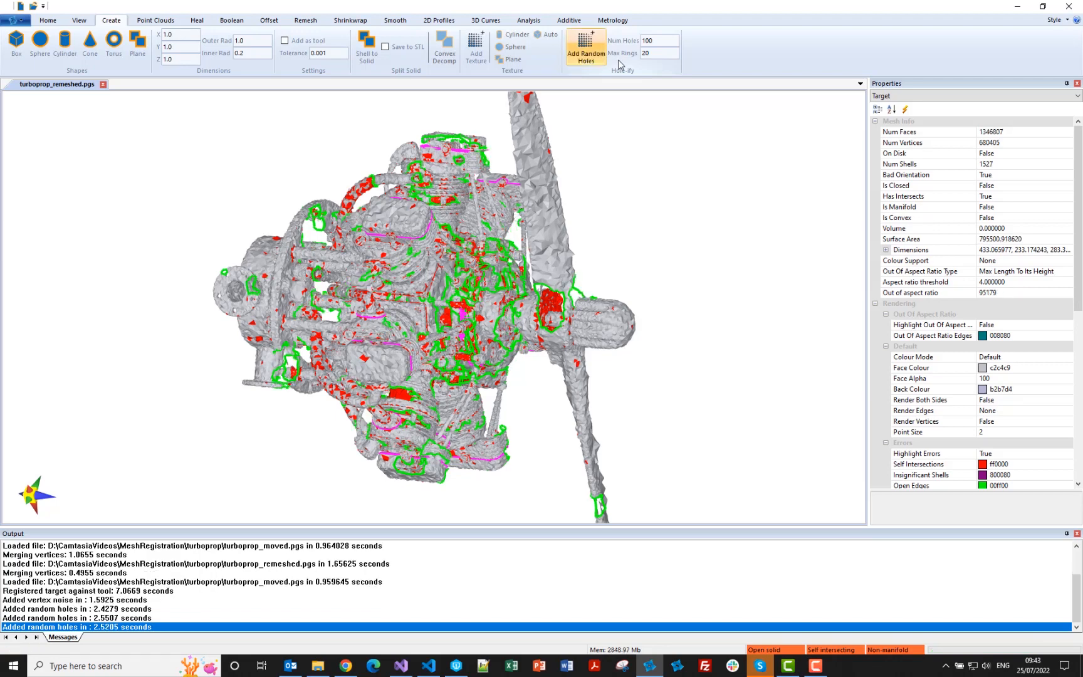
- Add 20 larger random holes with a maximum of 50 rings to the target mesh
{"action": "left_click_drag", "start_coordinate": [657, 40], "coordinate": [627, 54]}
{"action": "type", "text": "2"}
{"action": "type", "text": "0"}
{"action": "type", "text": "50"}
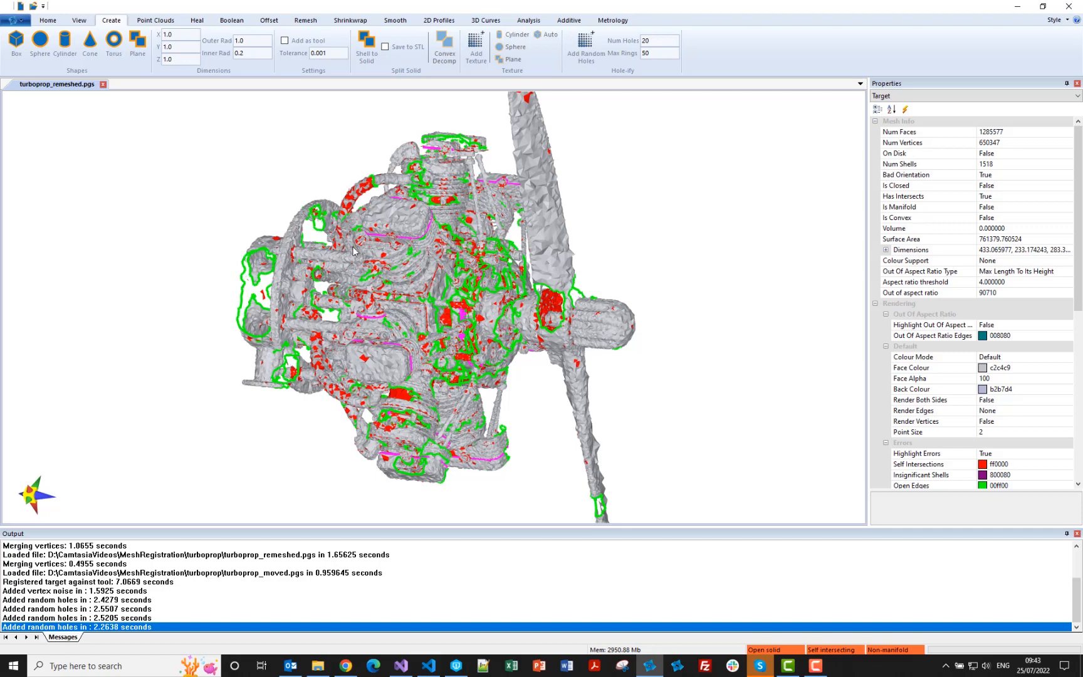
- Inspect the damaged target without error highlighting and add another 20 random holes with a maximum of 50 rings
{"action": "left_click_drag", "start_coordinate": [370, 263], "coordinate": [259, 322]}
{"action": "scroll", "coordinate": [330, 303], "scroll_direction": "down", "scroll_amount": 3}
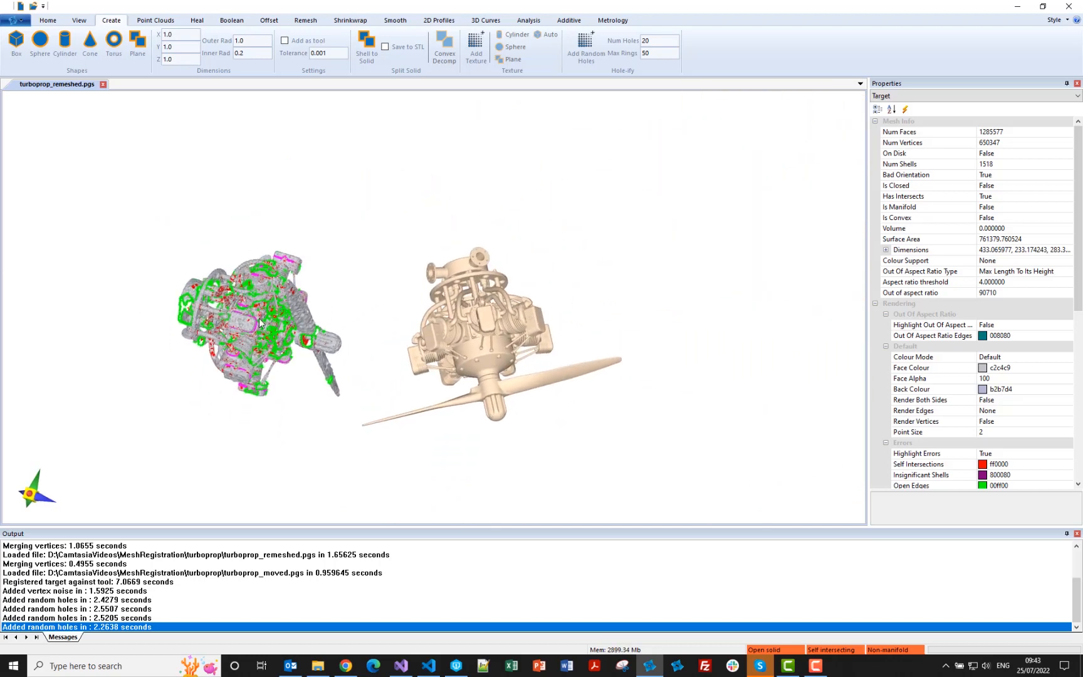
{"action": "scroll", "coordinate": [260, 323], "scroll_direction": "up", "scroll_amount": 2}
{"action": "left_click_drag", "start_coordinate": [270, 334], "coordinate": [229, 326]}
{"action": "scroll", "coordinate": [229, 326], "scroll_direction": "up", "scroll_amount": 2}
{"action": "scroll", "coordinate": [229, 329], "scroll_direction": "up", "scroll_amount": 2}
{"action": "left_click_drag", "start_coordinate": [272, 363], "coordinate": [267, 338]}
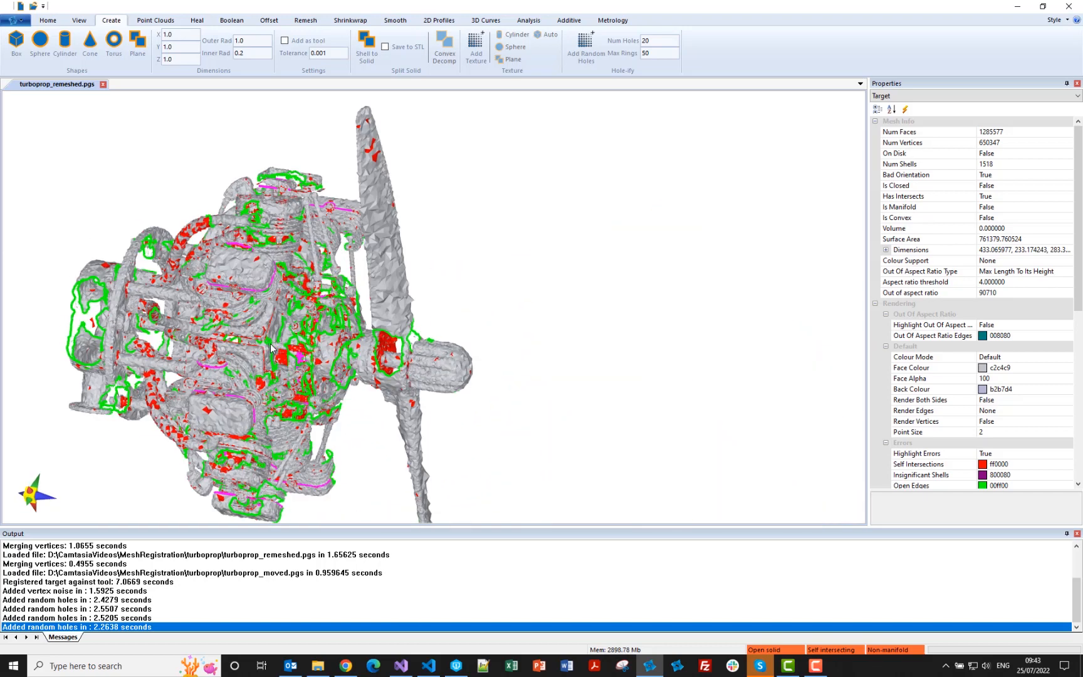
{"action": "right_click", "coordinate": [266, 337]}
{"action": "left_click", "coordinate": [292, 438]}
{"action": "mouse_move", "coordinate": [237, 347]}
{"action": "left_mouse_down"}
{"action": "mouse_move", "coordinate": [220, 337]}
{"action": "mouse_move", "coordinate": [237, 288]}
{"action": "mouse_move", "coordinate": [244, 346]}
{"action": "mouse_move", "coordinate": [265, 341]}
{"action": "mouse_move", "coordinate": [240, 348]}
{"action": "left_mouse_up"}
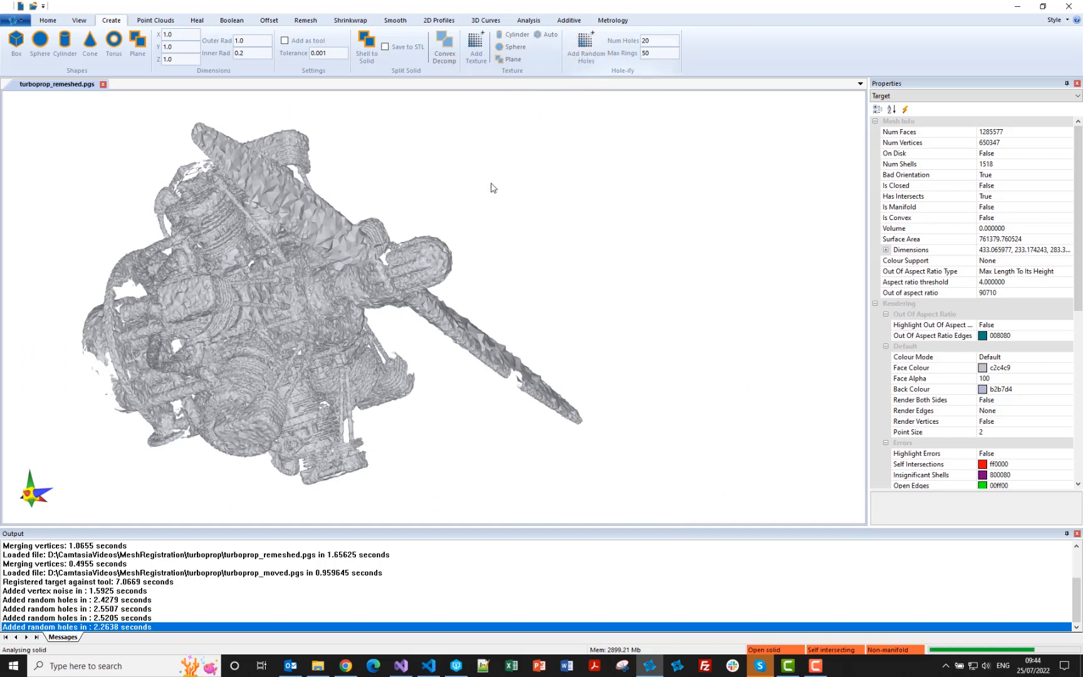
- Add 100 random holes with a maximum of 50 rings to the target and inspect the missing areas
{"action": "left_click", "coordinate": [619, 43]}
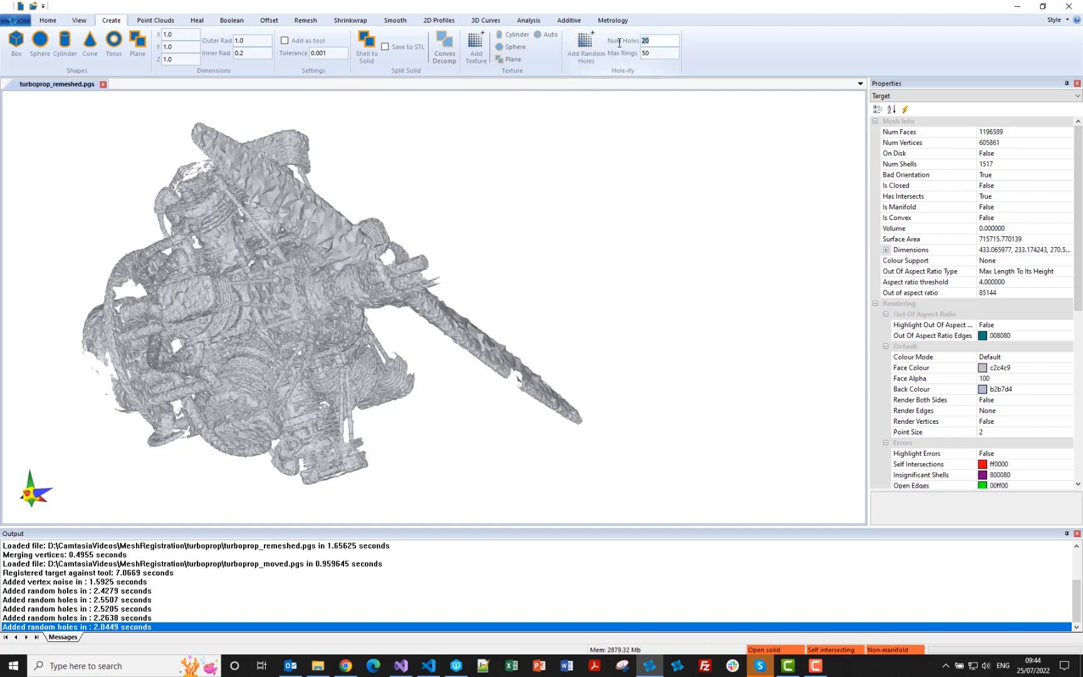
{"action": "type", "text": "100"}
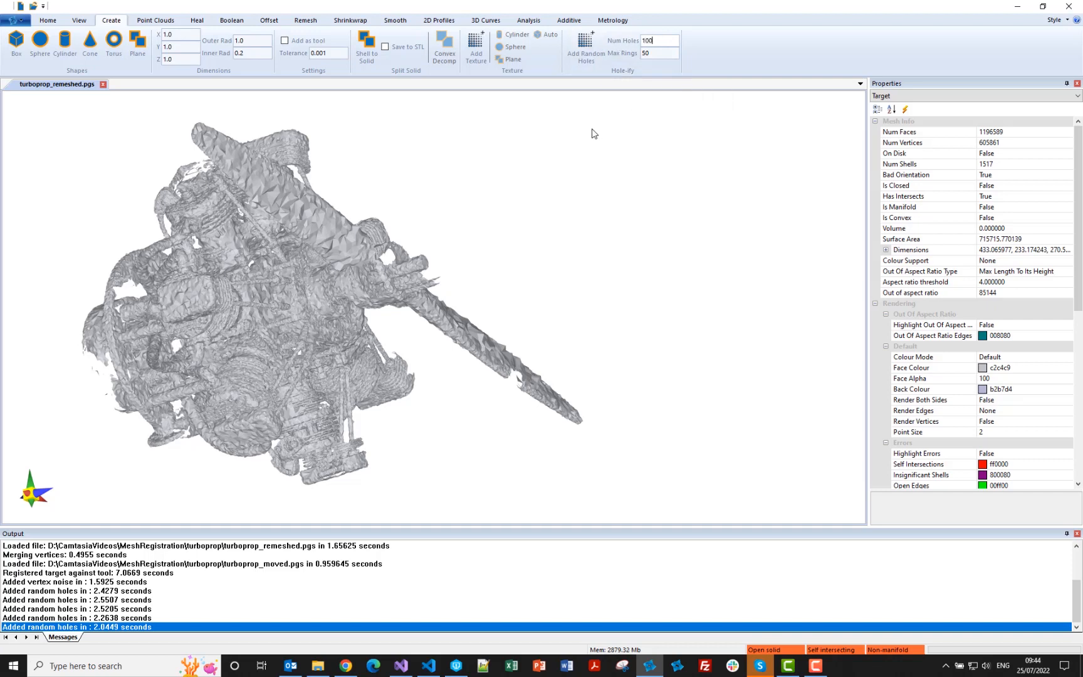
{"action": "left_click", "coordinate": [586, 45]}
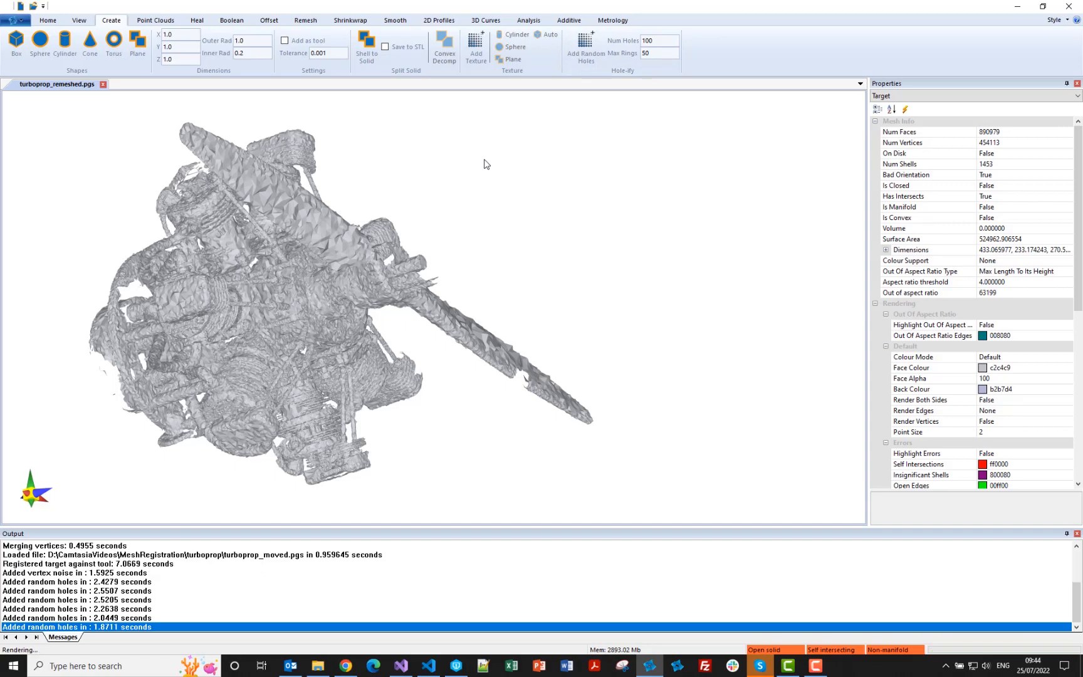
{"action": "mouse_move", "coordinate": [262, 319]}
{"action": "left_mouse_down"}
{"action": "mouse_move", "coordinate": [229, 348]}
{"action": "mouse_move", "coordinate": [246, 376]}
{"action": "mouse_move", "coordinate": [234, 380]}
{"action": "mouse_move", "coordinate": [246, 305]}
{"action": "left_mouse_up"}
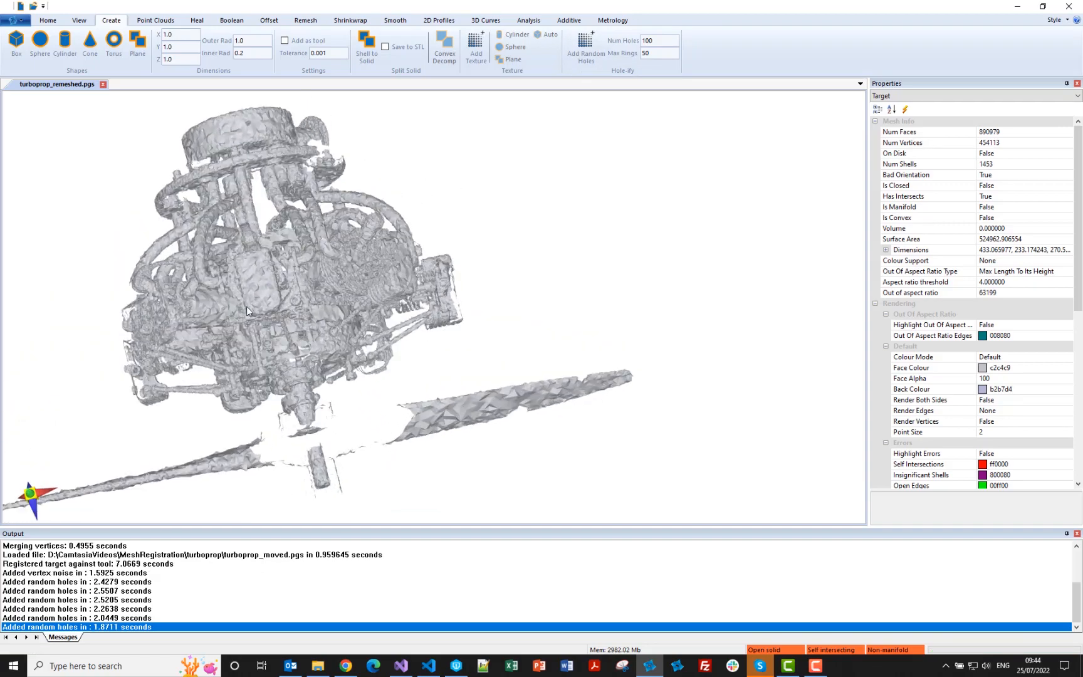
- Turn the target's error highlighting back on and register the damaged target against the tool mesh
{"action": "right_click", "coordinate": [255, 293]}
{"action": "left_click", "coordinate": [295, 394]}
{"action": "left_click_drag", "start_coordinate": [275, 312], "coordinate": [282, 295]}
{"action": "scroll", "coordinate": [282, 295], "scroll_direction": "down", "scroll_amount": 5}
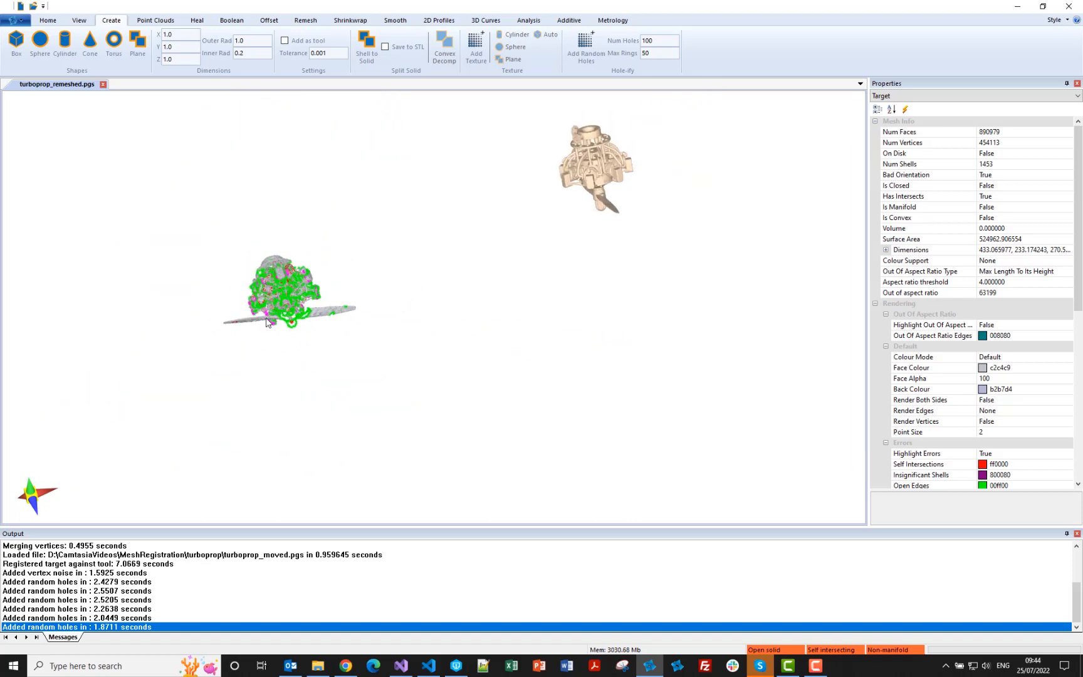
{"action": "middle_click_drag", "start_coordinate": [282, 280], "coordinate": [260, 326]}
{"action": "left_click", "coordinate": [612, 22]}
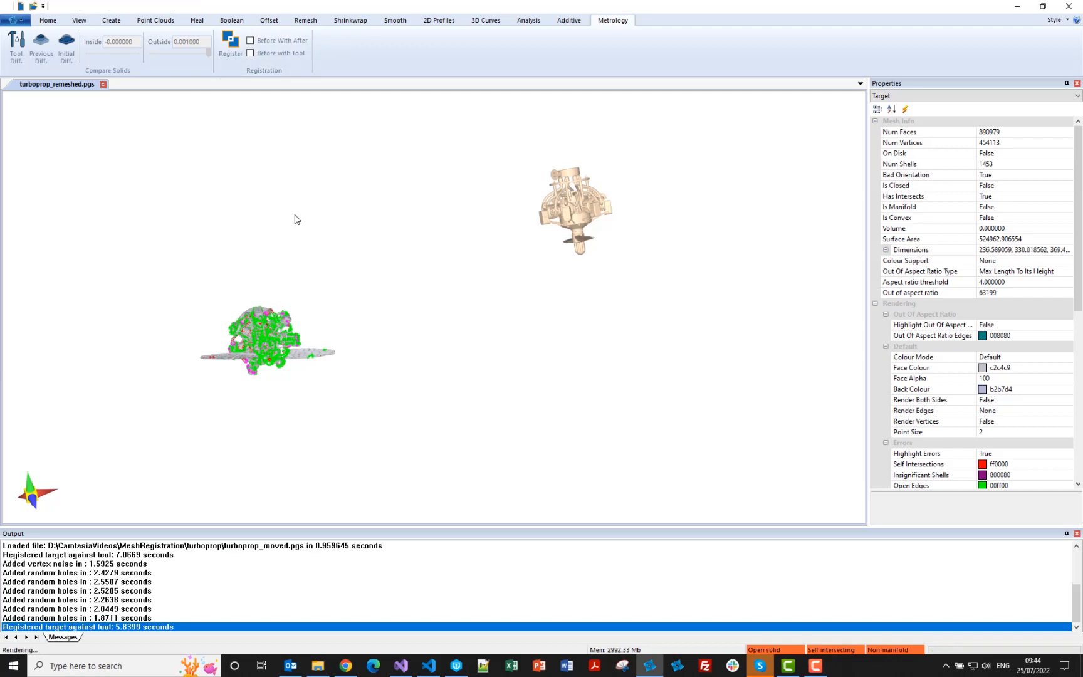
- Examine the registered meshes together, hide the tool to view the target alone, and show both meshes again
{"action": "middle_click_drag", "start_coordinate": [488, 254], "coordinate": [490, 292]}
{"action": "scroll", "coordinate": [513, 274], "scroll_direction": "up", "scroll_amount": 5}
{"action": "scroll", "coordinate": [513, 273], "scroll_direction": "up", "scroll_amount": 2}
{"action": "scroll", "coordinate": [478, 296], "scroll_direction": "up", "scroll_amount": 3}
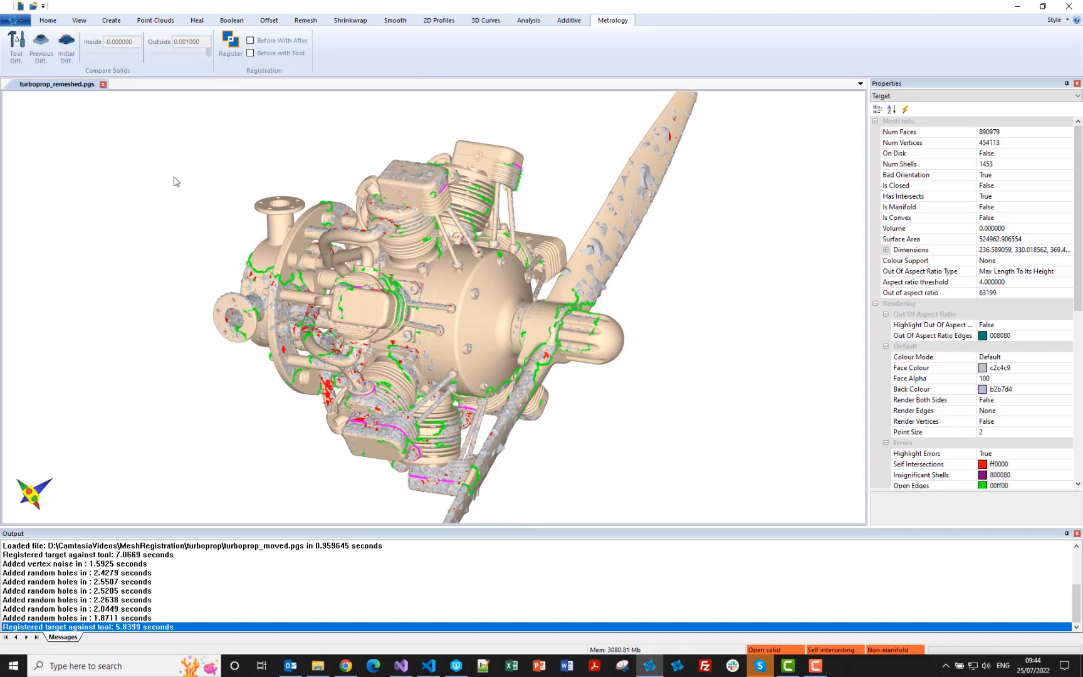
{"action": "middle_click_drag", "start_coordinate": [401, 285], "coordinate": [480, 325]}
{"action": "right_click", "coordinate": [434, 302]}
{"action": "left_click", "coordinate": [454, 348]}
{"action": "right_click", "coordinate": [471, 324]}
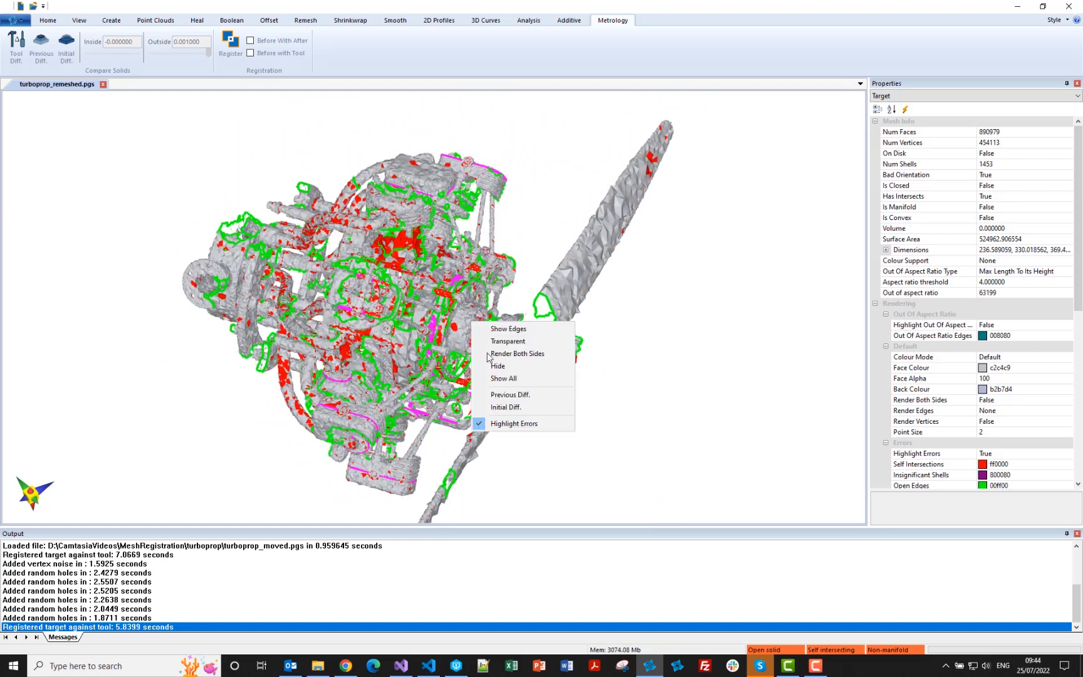
{"action": "left_click", "coordinate": [495, 382]}
{"action": "middle_click_drag", "start_coordinate": [428, 324], "coordinate": [431, 312]}
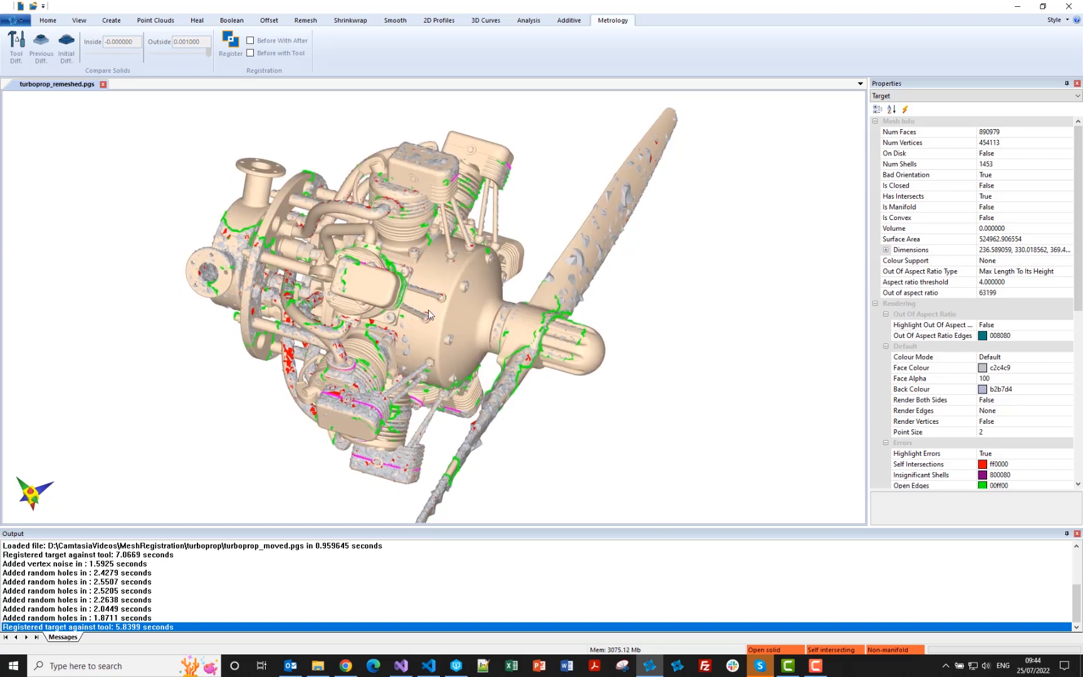
- Compare the registered target with the tool as a difference map and set its range to -1 inside and 1 outside
{"action": "left_click", "coordinate": [21, 50]}
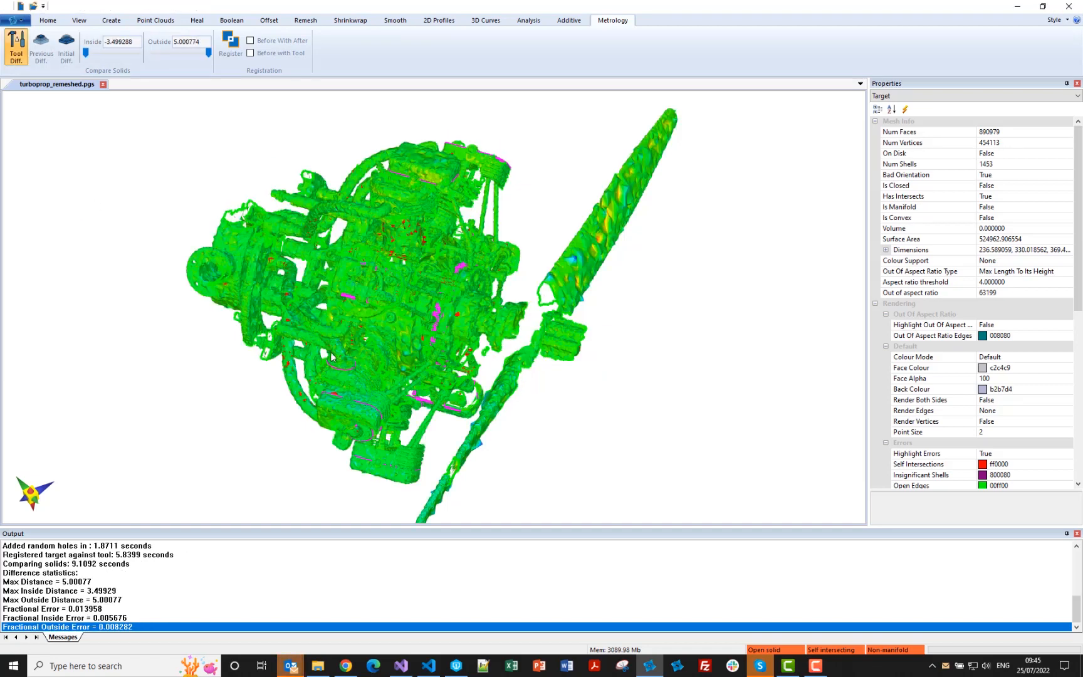
{"action": "middle_click_drag", "start_coordinate": [353, 320], "coordinate": [353, 324]}
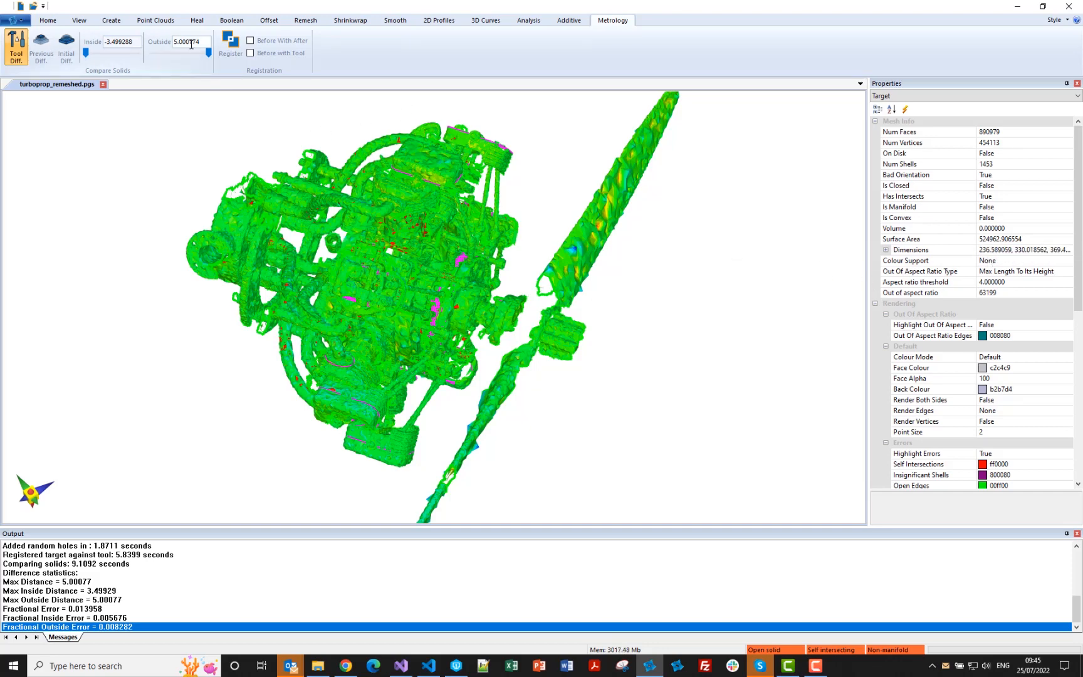
{"action": "left_click_drag", "start_coordinate": [86, 53], "coordinate": [128, 59]}
{"action": "left_click", "coordinate": [128, 54]}
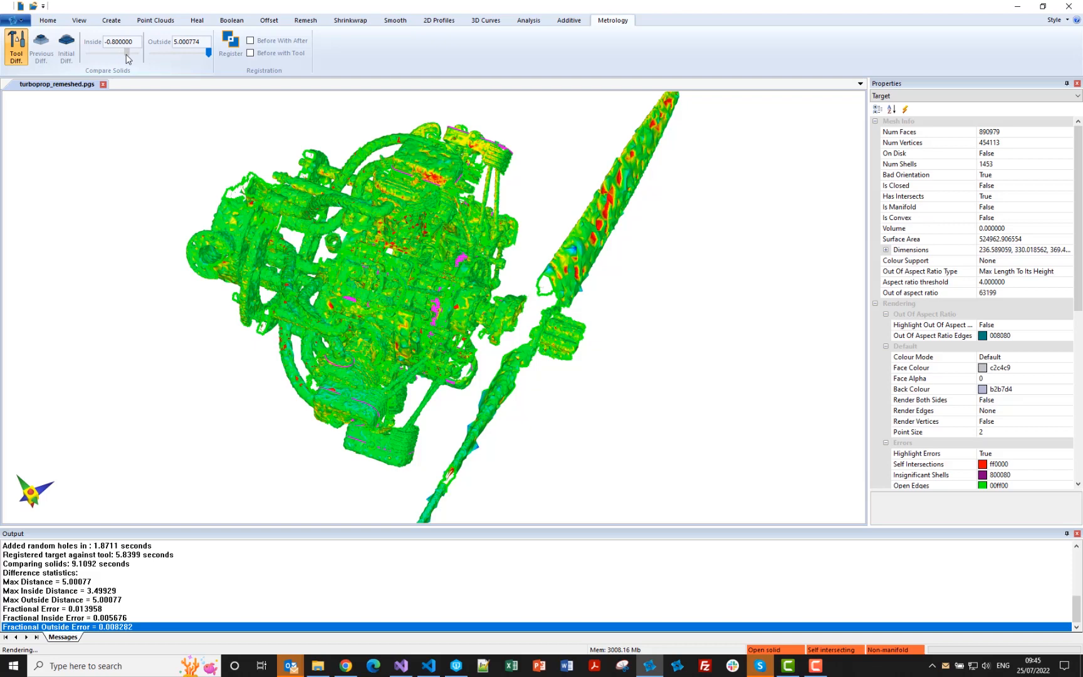
{"action": "left_click", "coordinate": [124, 54]}
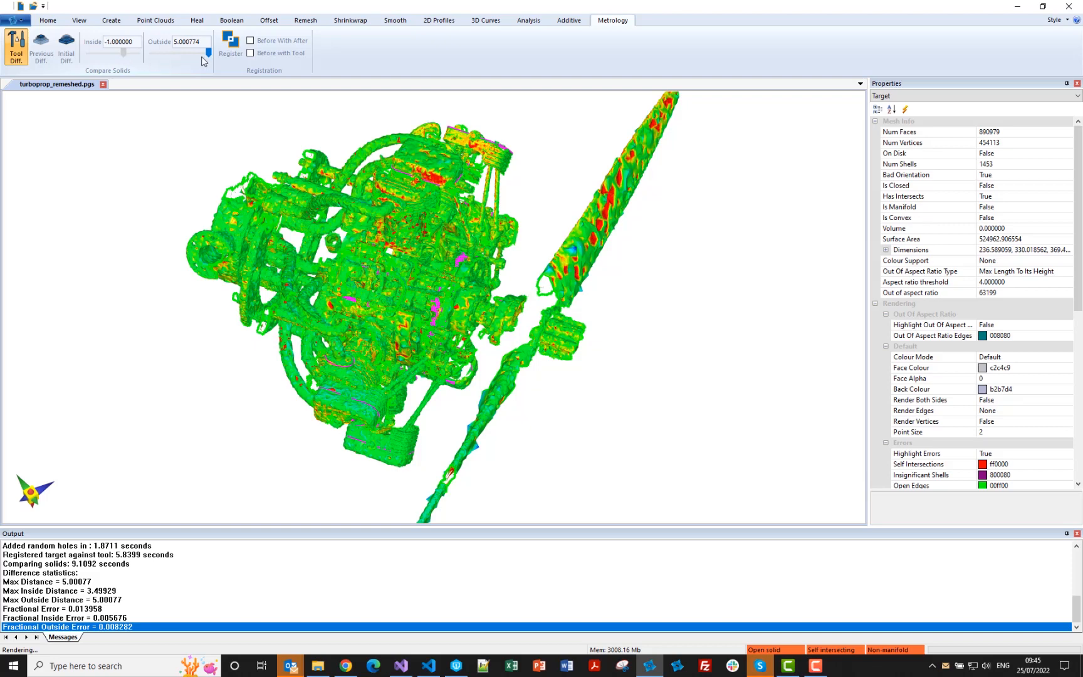
{"action": "left_click_drag", "start_coordinate": [207, 52], "coordinate": [163, 57]}
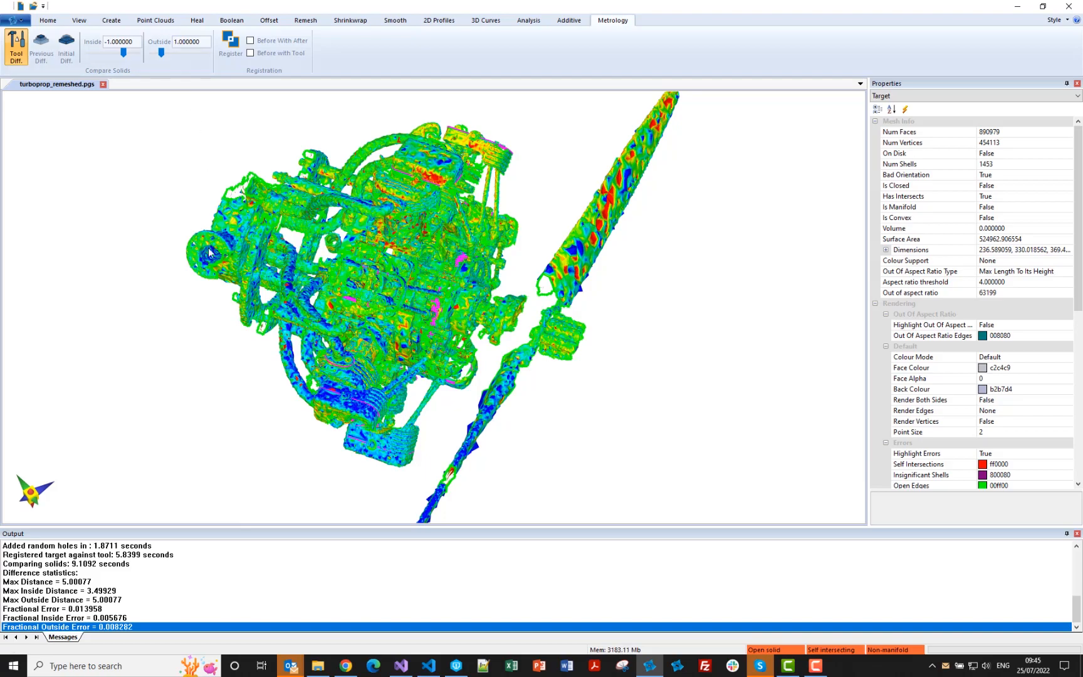
- Examine the difference colours on the propeller blades and engine from several sides
{"action": "middle_click_drag", "start_coordinate": [345, 289], "coordinate": [318, 265]}
{"action": "scroll", "coordinate": [379, 394], "scroll_direction": "up", "scroll_amount": 5}
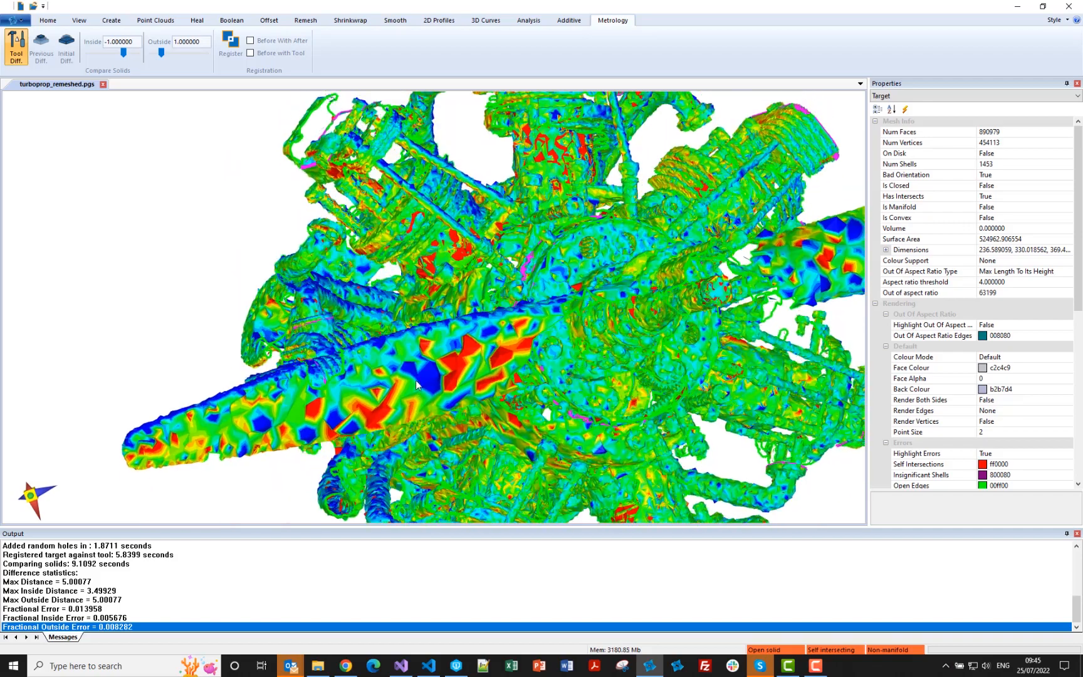
{"action": "middle_click_drag", "start_coordinate": [417, 385], "coordinate": [371, 308]}
{"action": "scroll", "coordinate": [397, 393], "scroll_direction": "down", "scroll_amount": 5}
{"action": "middle_click_drag", "start_coordinate": [352, 269], "coordinate": [347, 302]}
{"action": "middle_click_drag", "start_coordinate": [329, 223], "coordinate": [384, 323]}
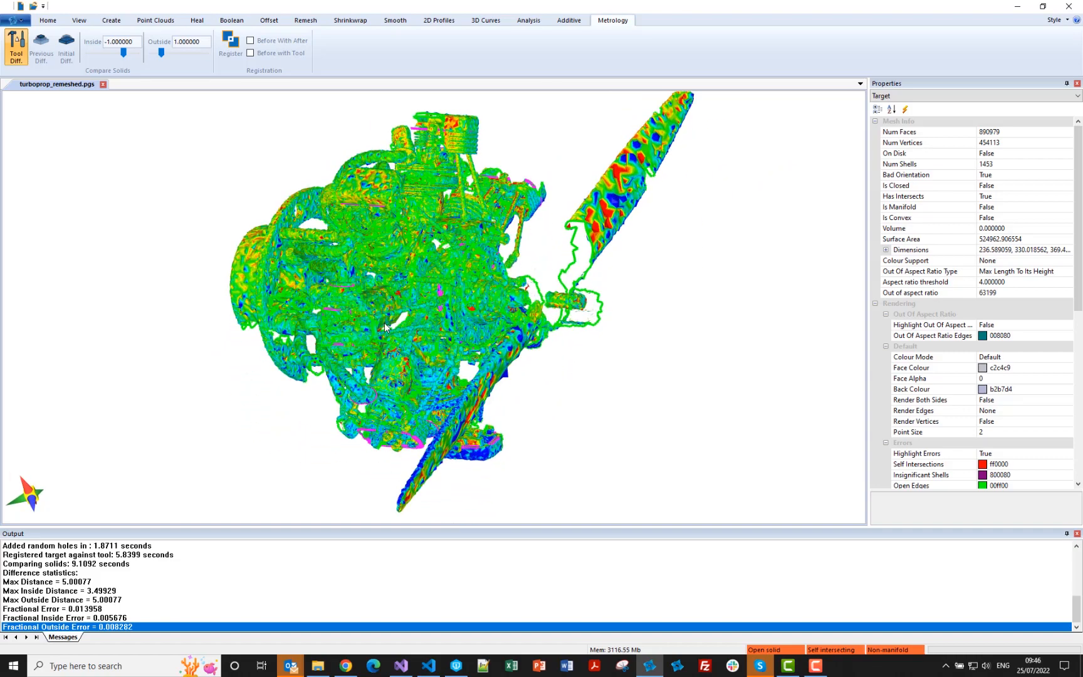
- Close the turboprop document and open teeth.stl from the teeth folder in MeshRegistration
{"action": "left_click", "coordinate": [103, 87]}
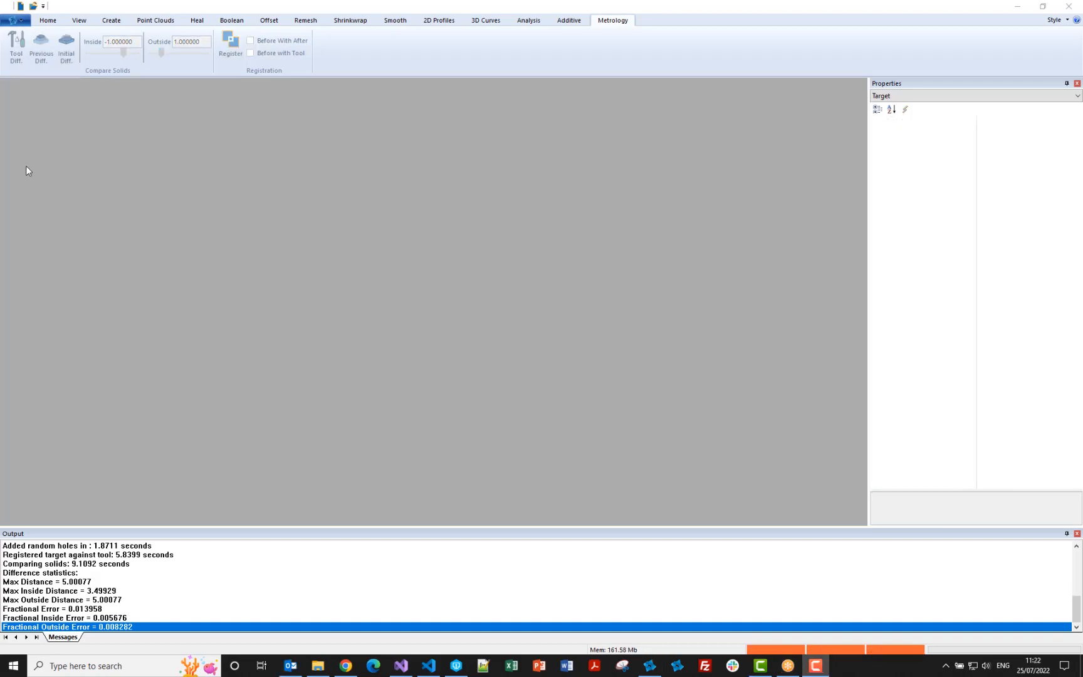
{"action": "left_click", "coordinate": [33, 6]}
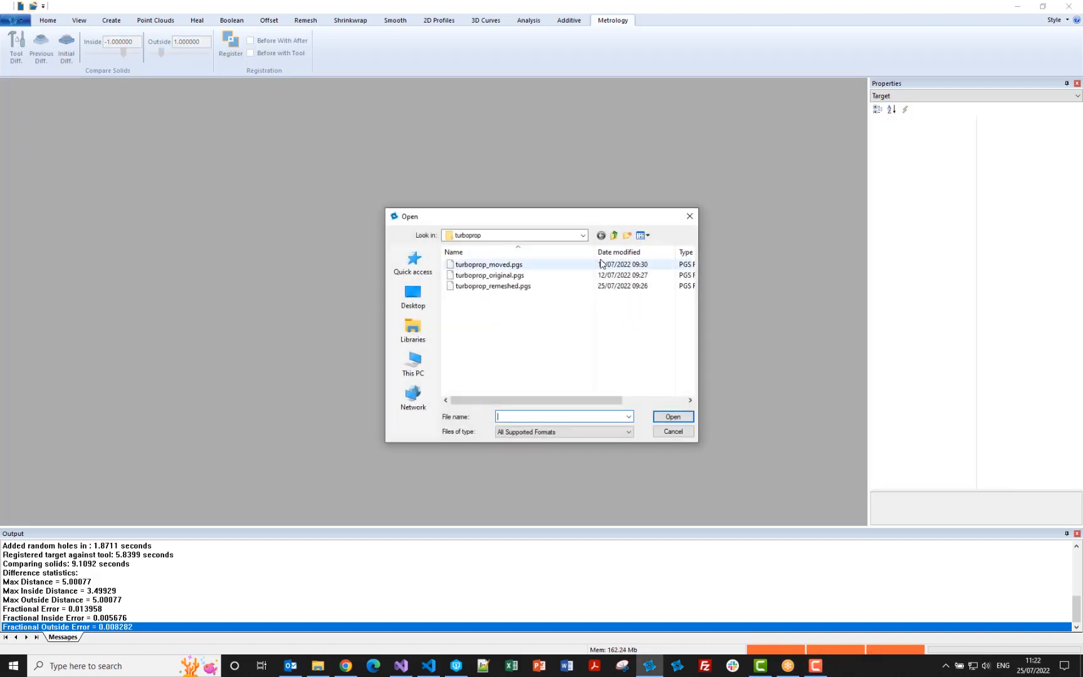
{"action": "left_click", "coordinate": [614, 235]}
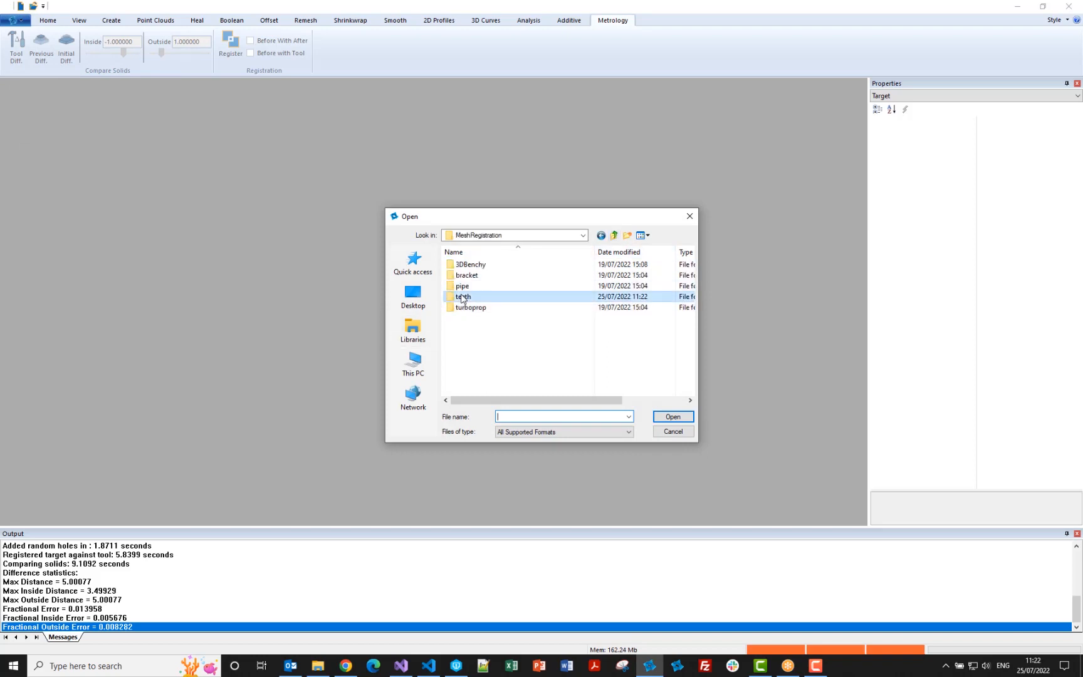
{"action": "double_click", "coordinate": [463, 297]}
{"action": "double_click", "coordinate": [467, 266]}
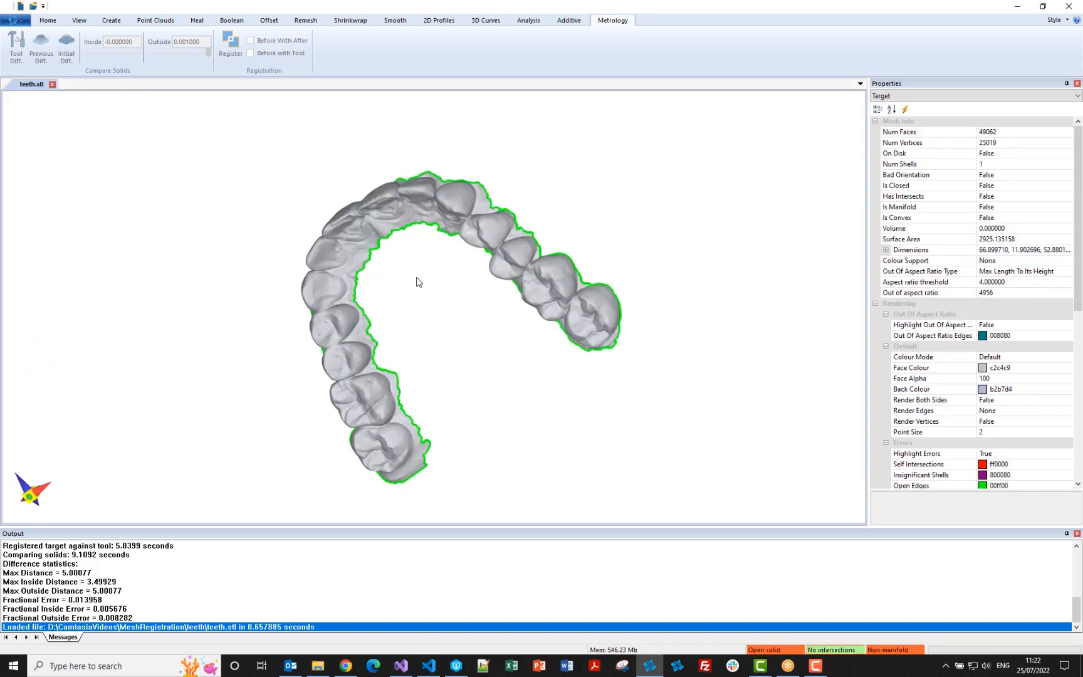
- Show the teeth mesh's triangle edges, examine them up close, and turn the edges off again
{"action": "right_click", "coordinate": [404, 225]}
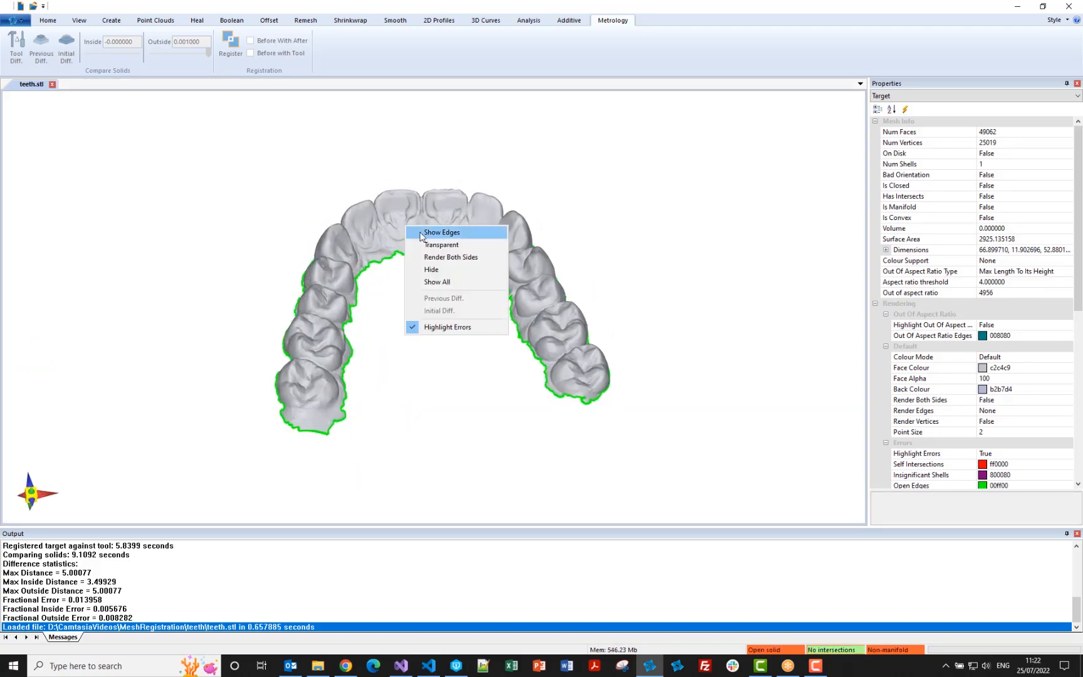
{"action": "left_click", "coordinate": [433, 233]}
{"action": "scroll", "coordinate": [399, 224], "scroll_direction": "up", "scroll_amount": 3}
{"action": "scroll", "coordinate": [396, 227], "scroll_direction": "up", "scroll_amount": 3}
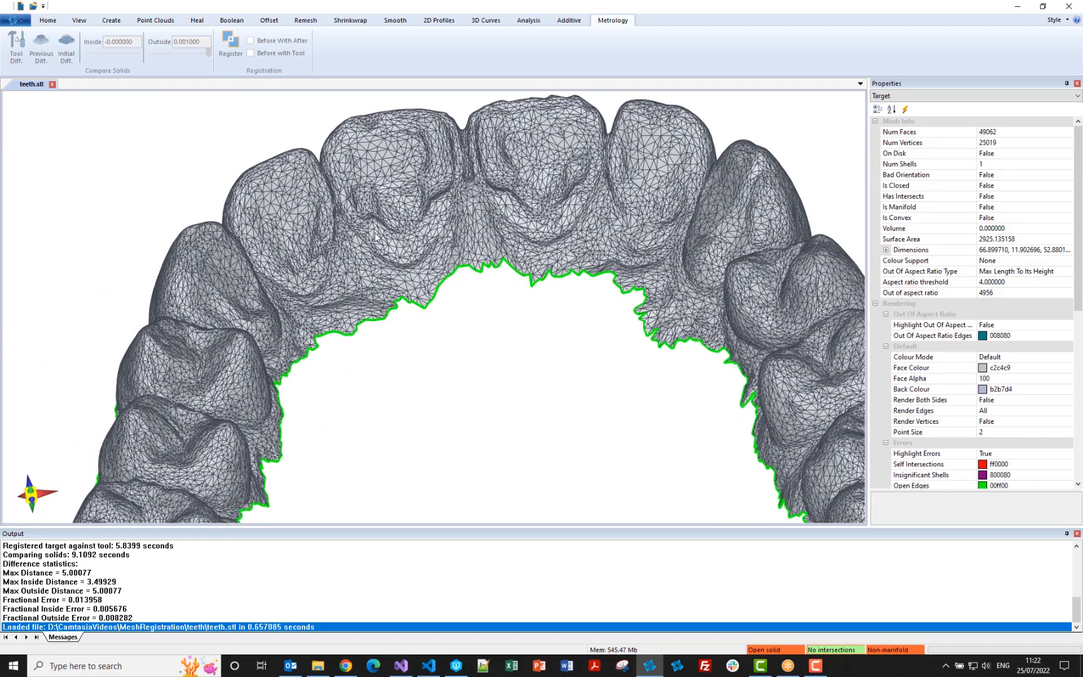
{"action": "right_click", "coordinate": [378, 253]}
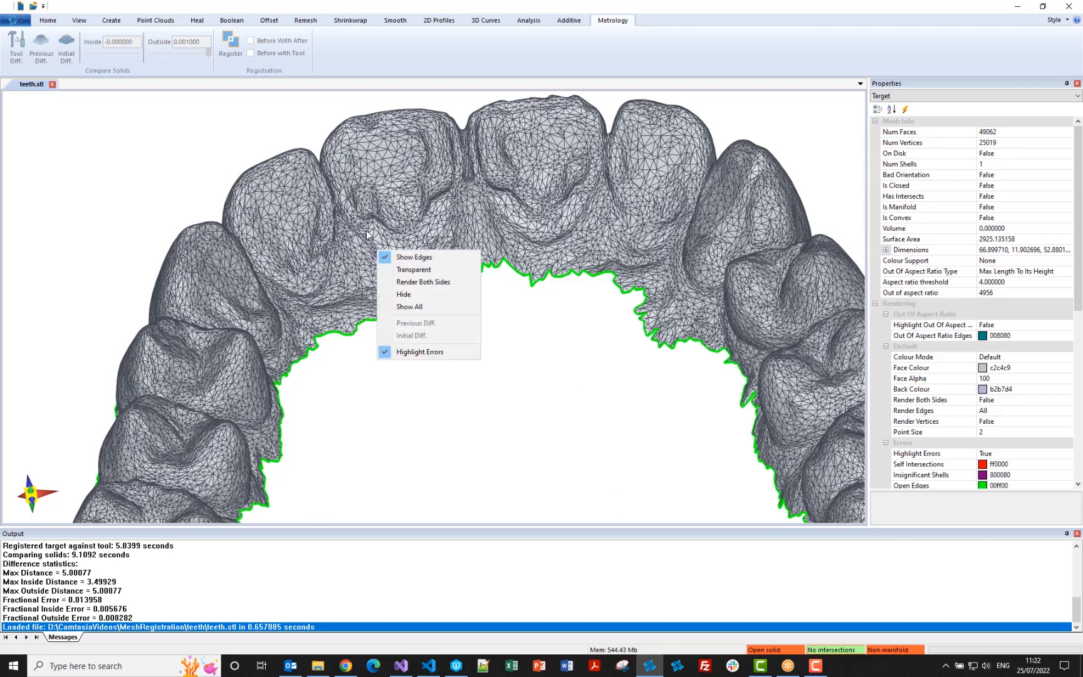
{"action": "left_click", "coordinate": [367, 235]}
{"action": "scroll", "coordinate": [361, 224], "scroll_direction": "down", "scroll_amount": 5}
{"action": "right_click", "coordinate": [361, 225]}
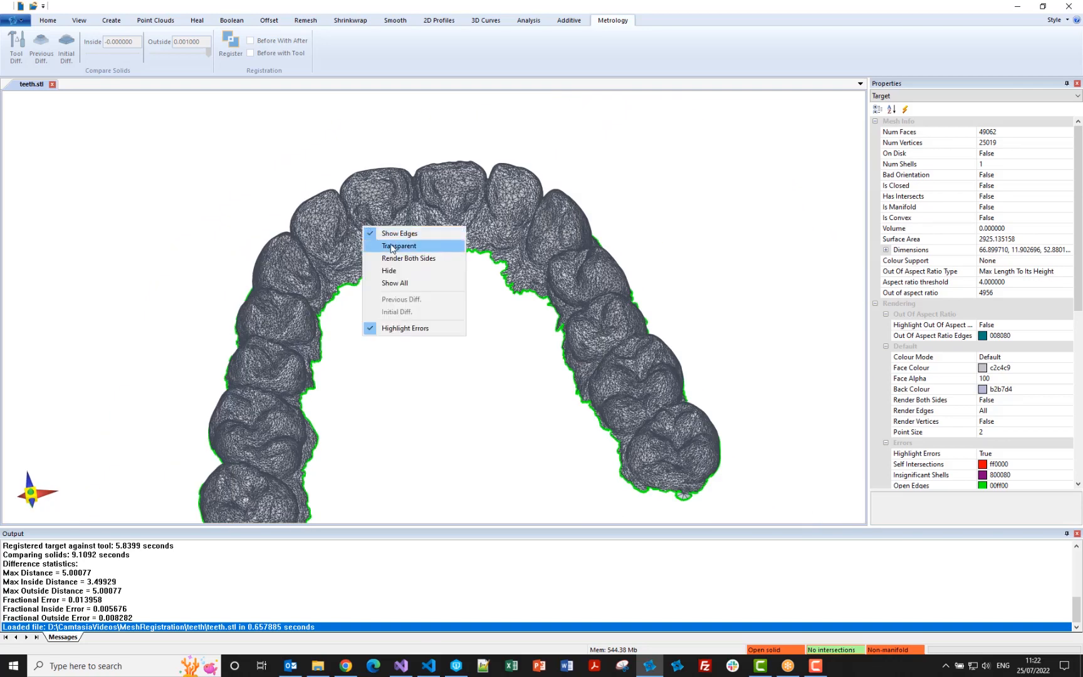
{"action": "left_click", "coordinate": [396, 233]}
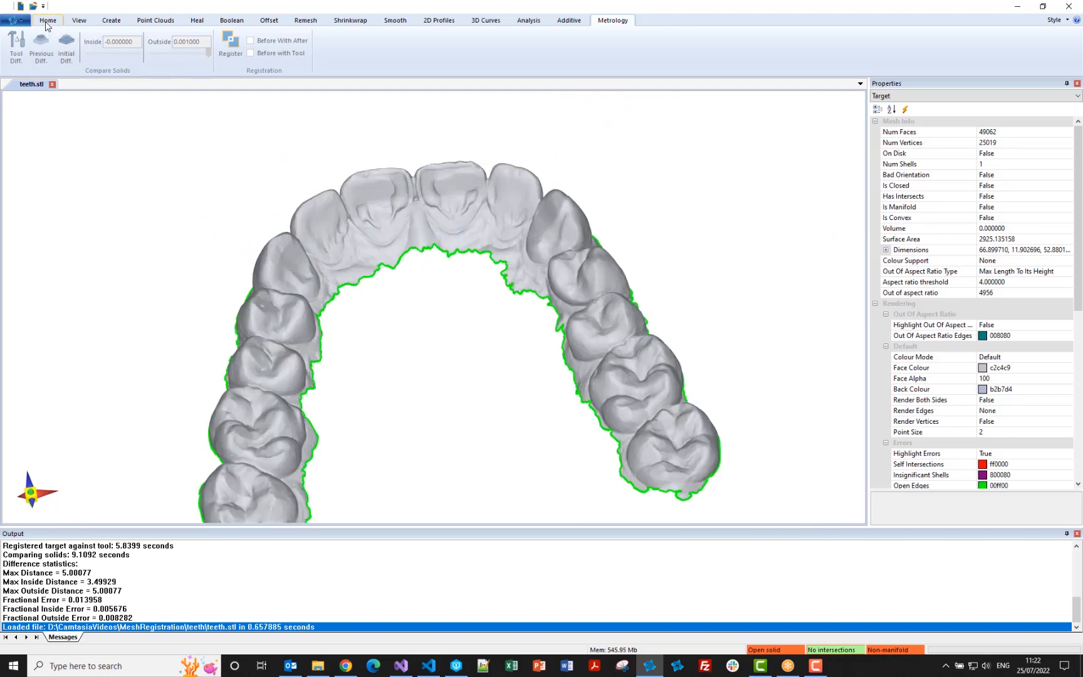
- Load teeth_moved.stl as the tool and decline healing its open edges
{"action": "left_click", "coordinate": [48, 21]}
{"action": "left_click", "coordinate": [39, 45]}
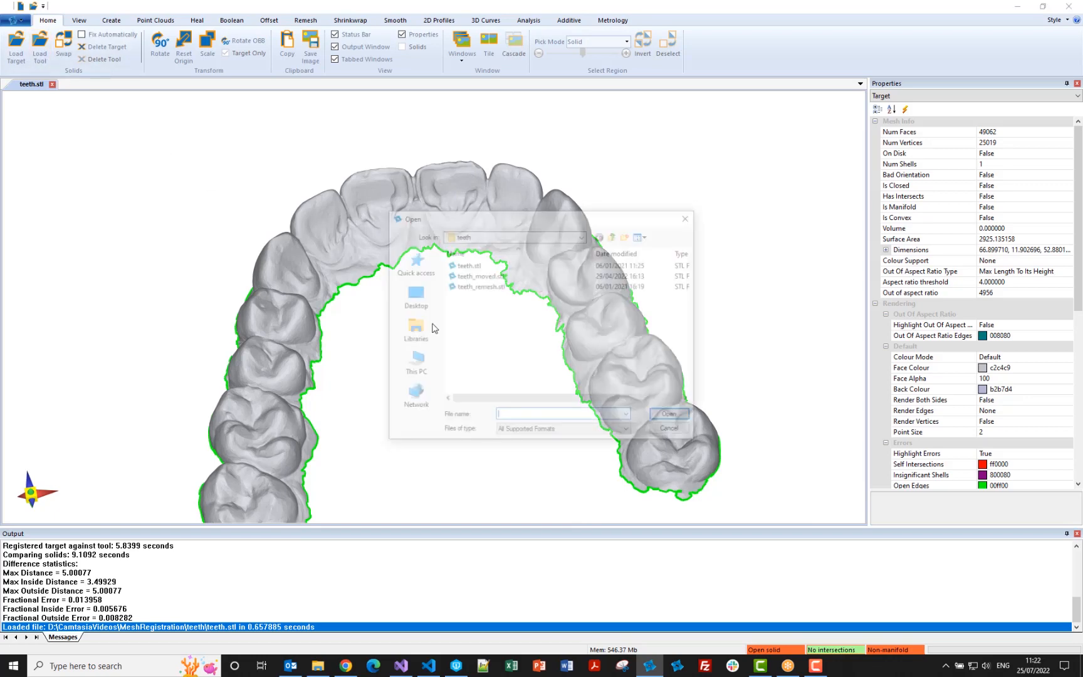
{"action": "double_click", "coordinate": [468, 276]}
{"action": "left_click", "coordinate": [617, 355]}
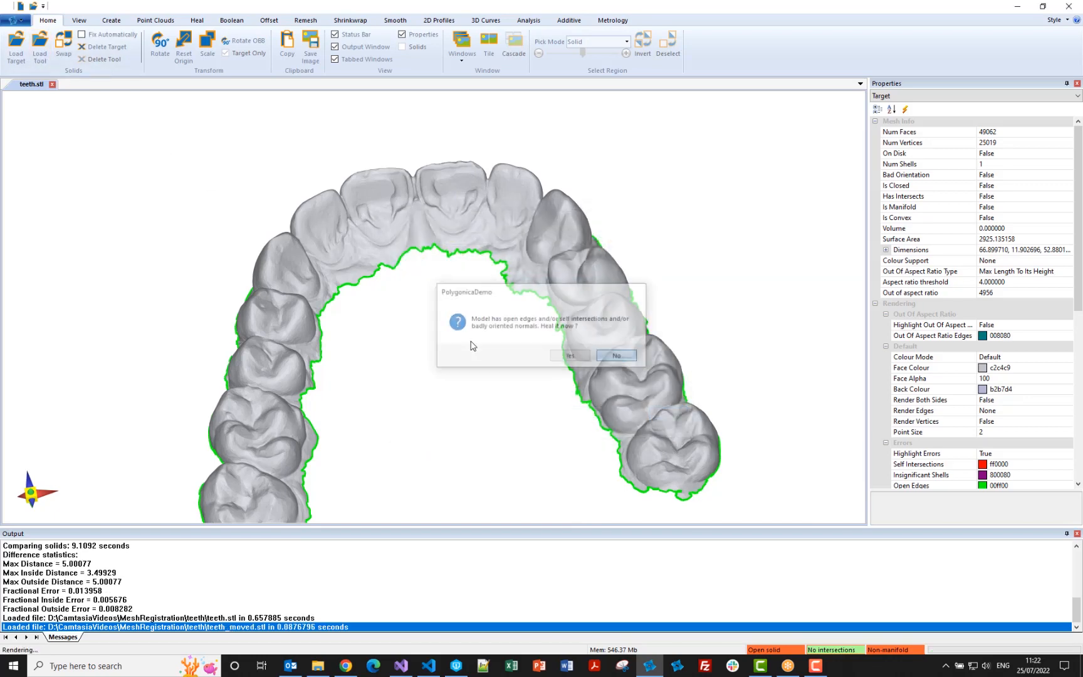
{"action": "mouse_move", "coordinate": [307, 266]}
{"action": "middle_mouse_down"}
{"action": "mouse_move", "coordinate": [308, 283]}
{"action": "mouse_move", "coordinate": [297, 249]}
{"action": "mouse_move", "coordinate": [290, 293]}
{"action": "mouse_move", "coordinate": [305, 288]}
{"action": "middle_mouse_up"}
- Register the target teeth against the tool, hide the tool to view the target alone, and examine both meshes together
{"action": "left_click", "coordinate": [607, 20]}
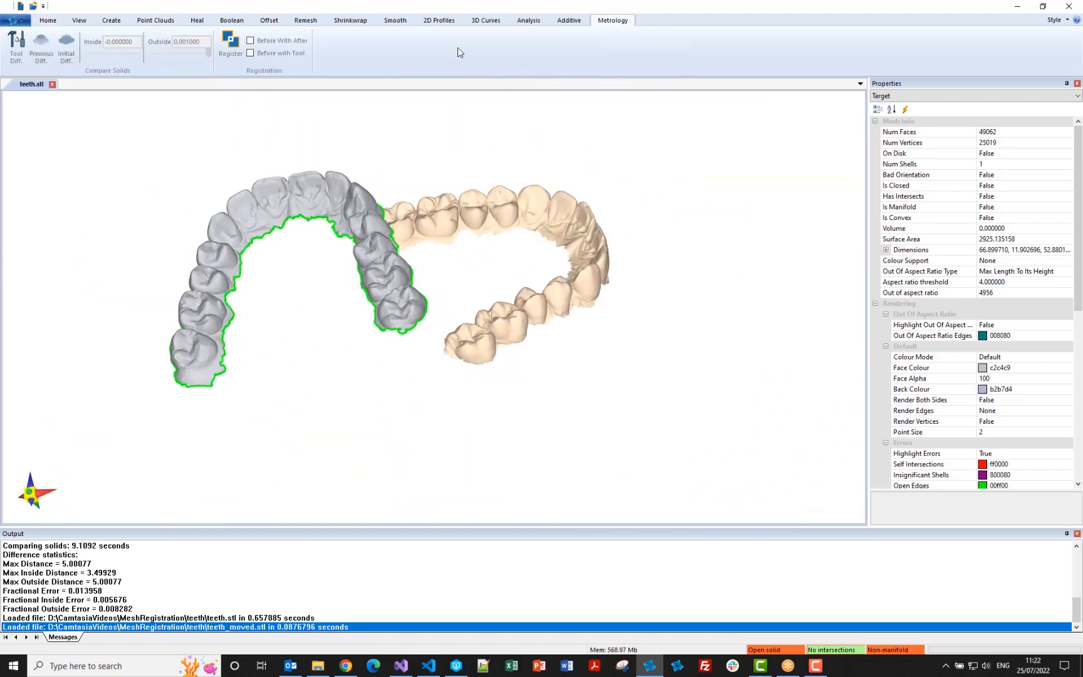
{"action": "left_click", "coordinate": [230, 41]}
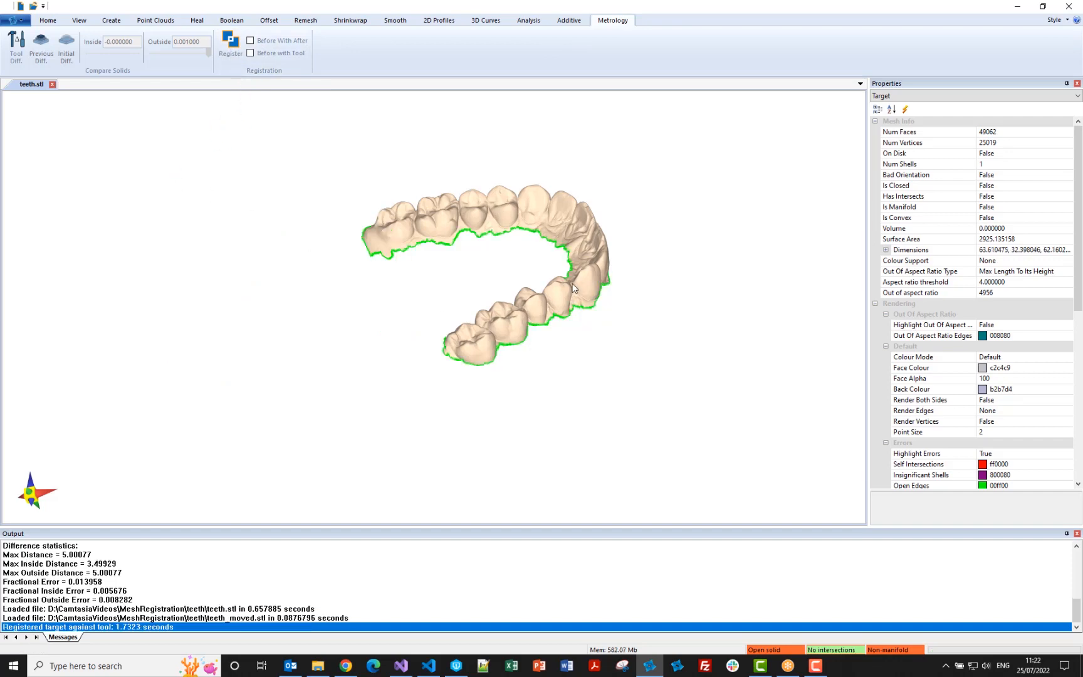
{"action": "middle_click_drag", "start_coordinate": [571, 284], "coordinate": [572, 293]}
{"action": "scroll", "coordinate": [572, 293], "scroll_direction": "up", "scroll_amount": 5}
{"action": "right_click", "coordinate": [546, 317]}
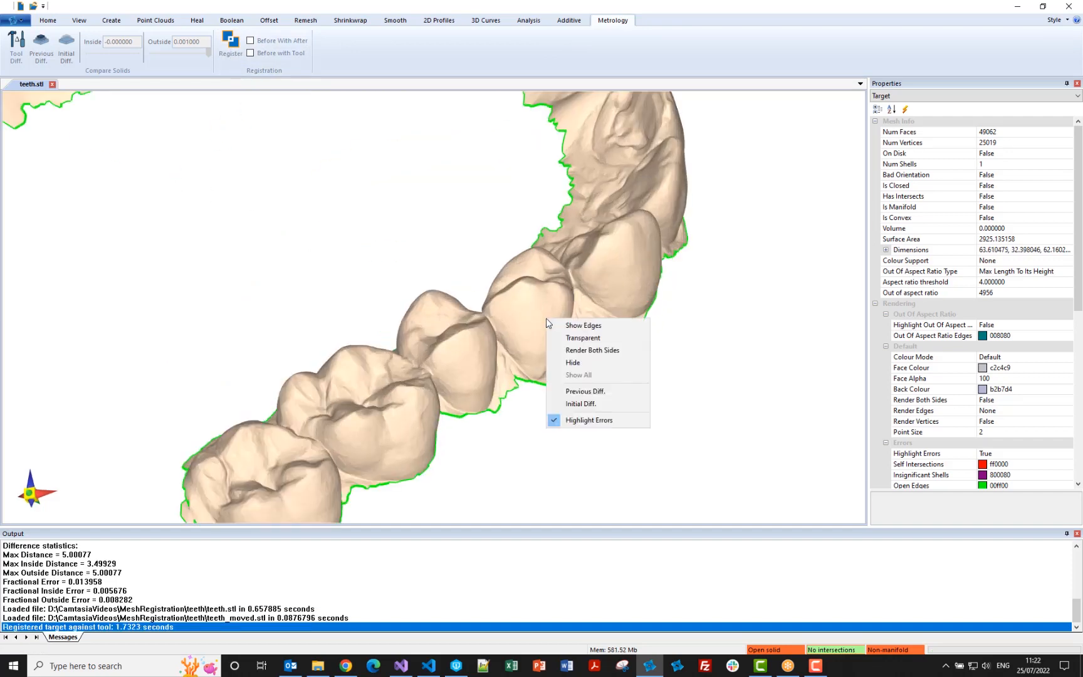
{"action": "left_click", "coordinate": [571, 362]}
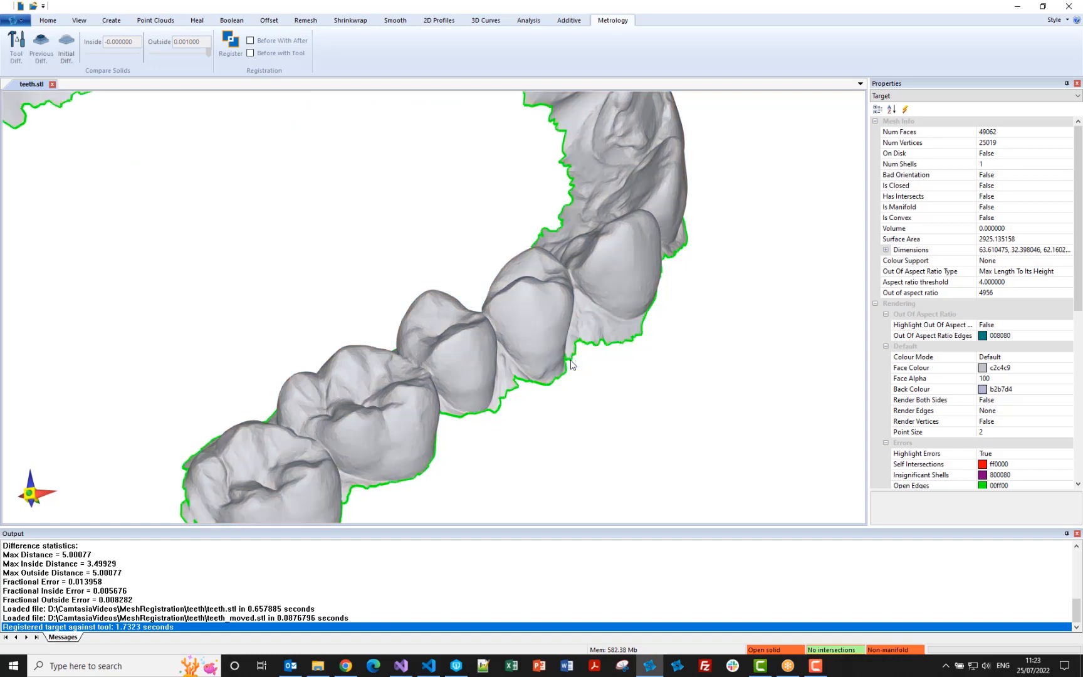
{"action": "right_click", "coordinate": [539, 324]}
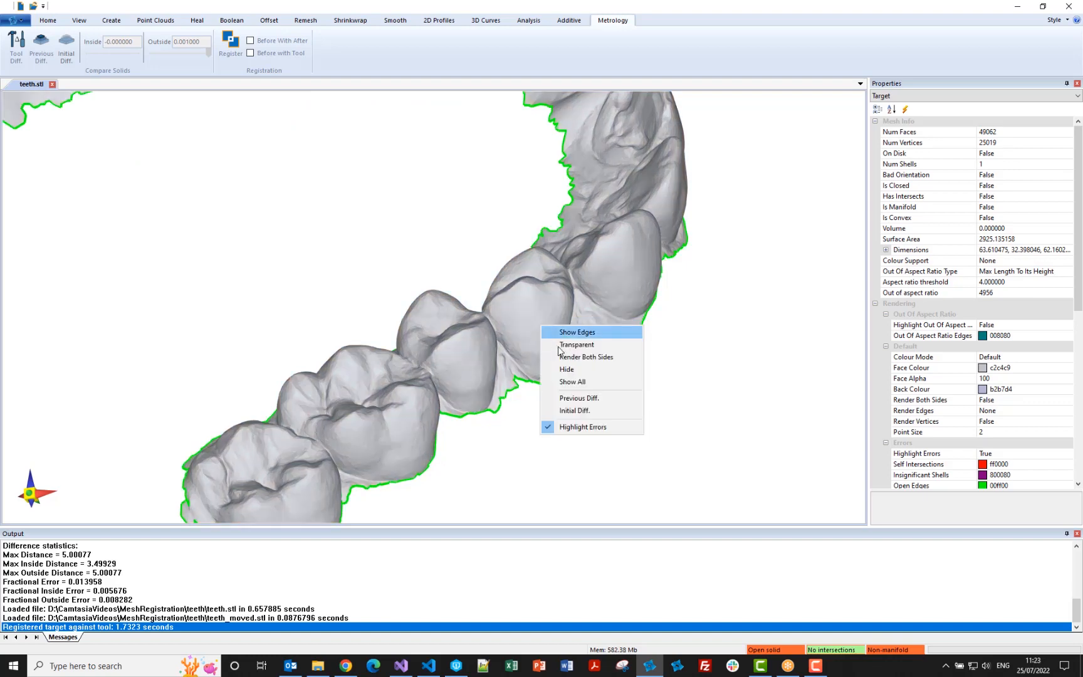
{"action": "left_click", "coordinate": [572, 381]}
{"action": "middle_click_drag", "start_coordinate": [537, 358], "coordinate": [517, 341]}
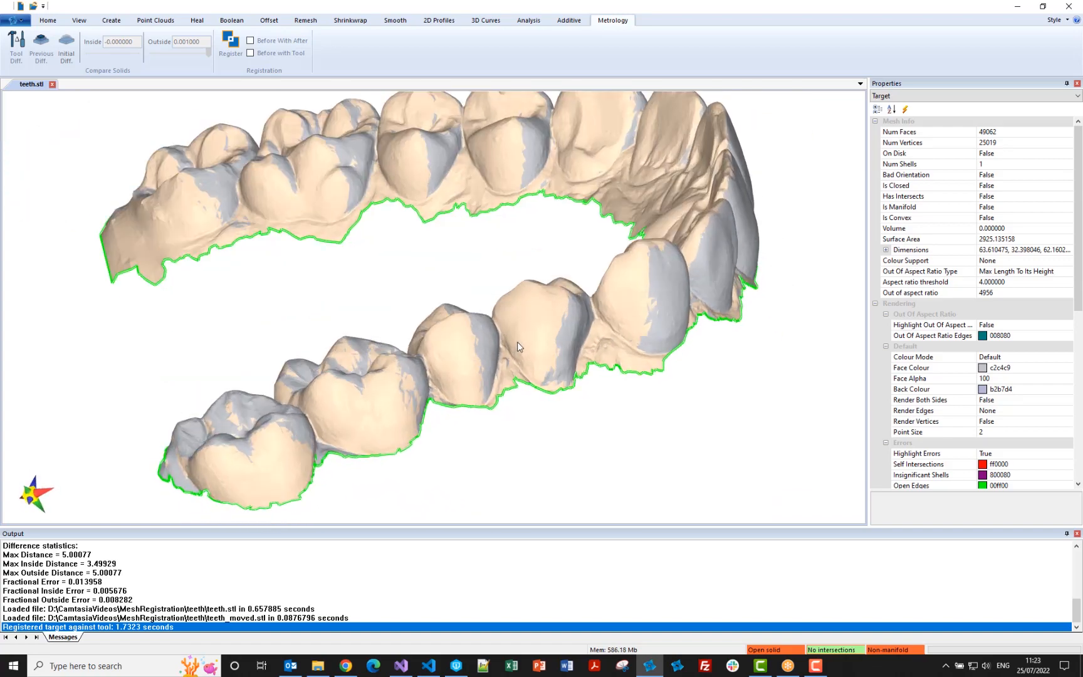
{"action": "mouse_move", "coordinate": [256, 192]}
{"action": "middle_mouse_down"}
{"action": "mouse_move", "coordinate": [261, 205]}
{"action": "mouse_move", "coordinate": [240, 197]}
{"action": "mouse_move", "coordinate": [250, 182]}
{"action": "middle_mouse_up"}
{"action": "scroll", "coordinate": [261, 206], "scroll_direction": "down", "scroll_amount": 4}
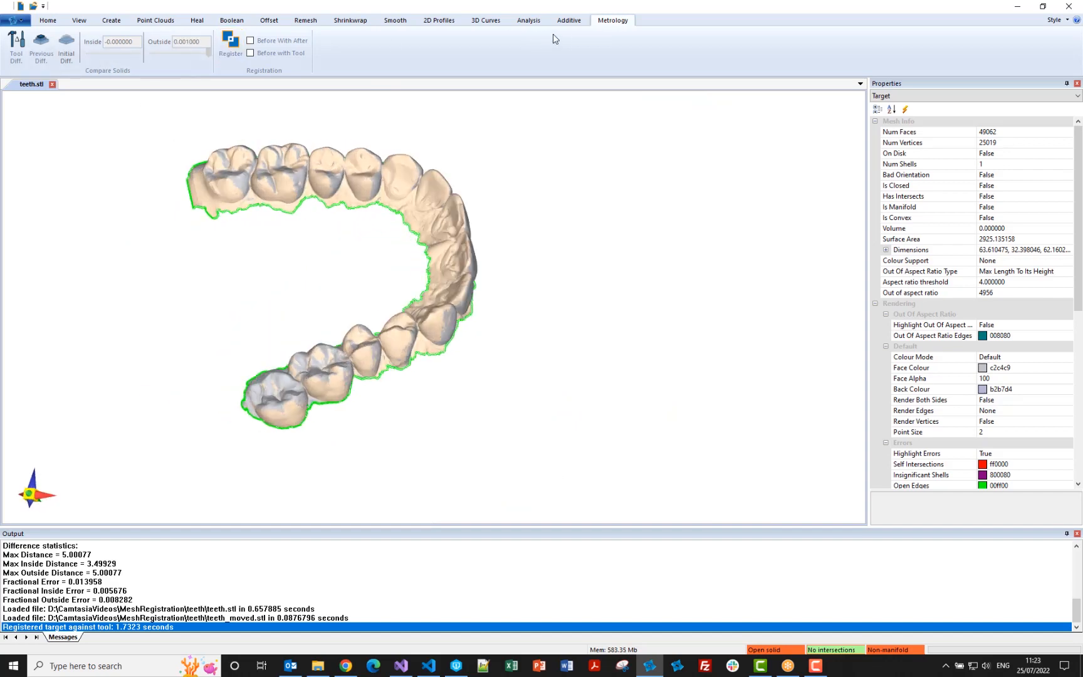
- Compare the registered teeth with the tool as a difference map, examine its colours, and lower the outside limit to 0.001630
{"action": "left_click", "coordinate": [17, 47]}
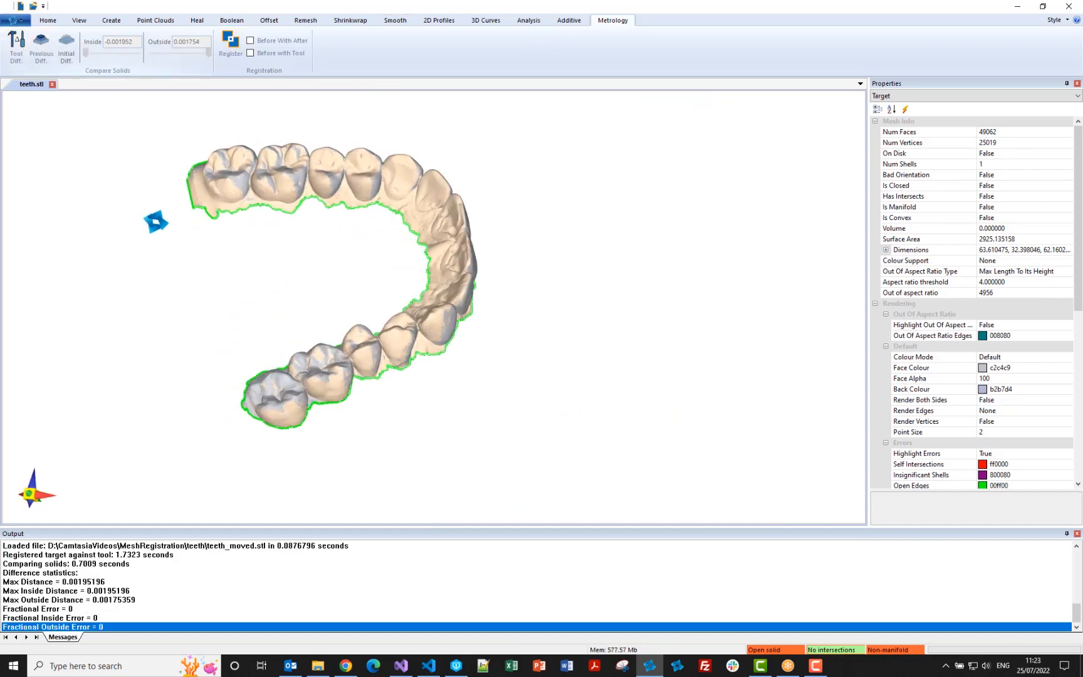
{"action": "middle_click_drag", "start_coordinate": [145, 216], "coordinate": [149, 210]}
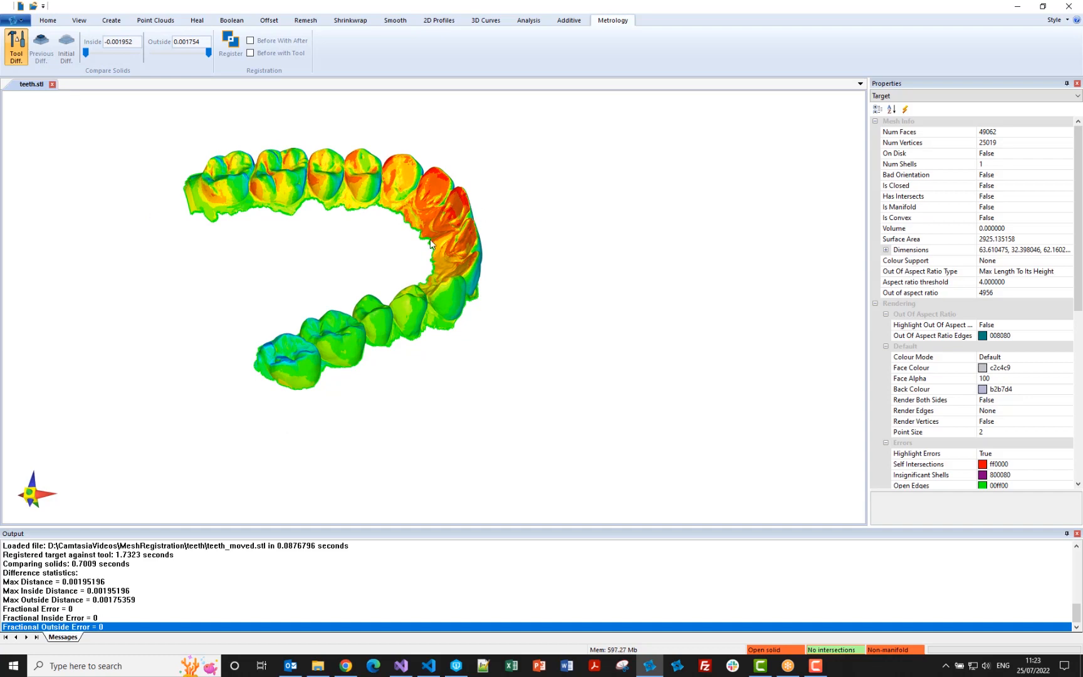
{"action": "scroll", "coordinate": [431, 244], "scroll_direction": "up", "scroll_amount": 4}
{"action": "middle_click_drag", "start_coordinate": [401, 233], "coordinate": [439, 270]}
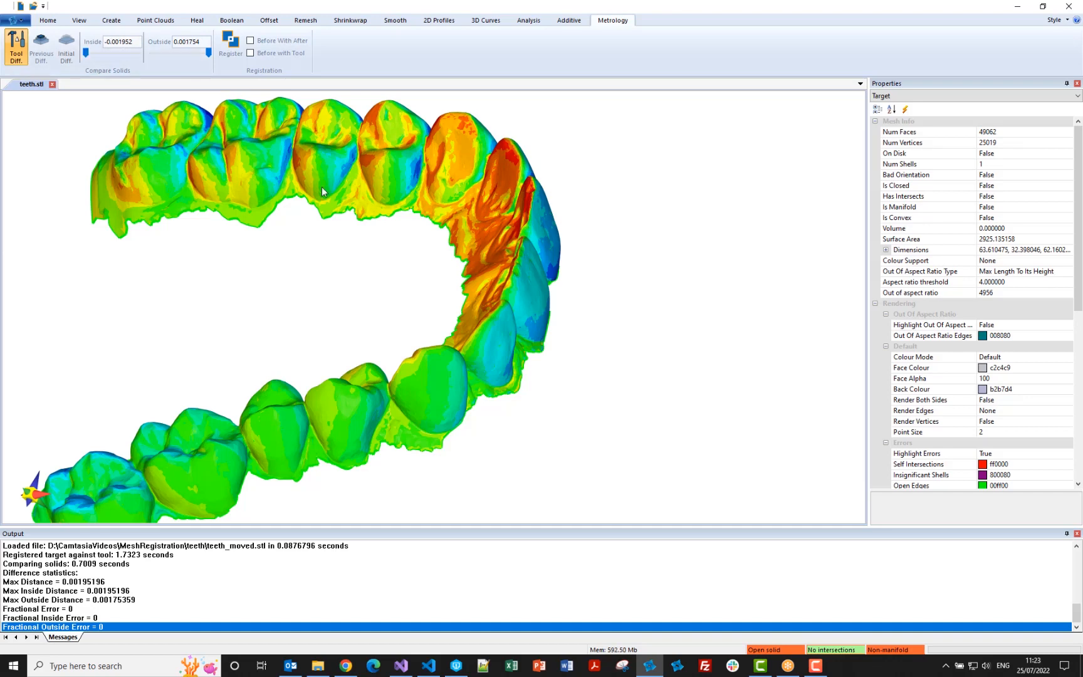
{"action": "left_click_drag", "start_coordinate": [323, 190], "coordinate": [322, 189]}
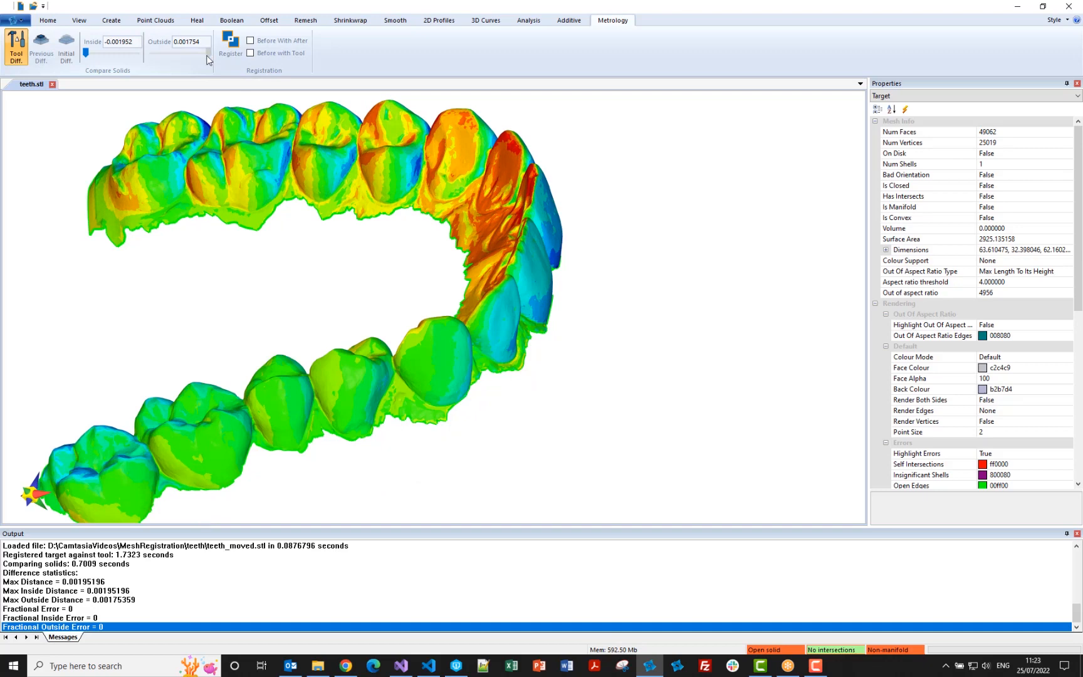
{"action": "left_click_drag", "start_coordinate": [209, 56], "coordinate": [198, 59]}
{"action": "left_click_drag", "start_coordinate": [287, 216], "coordinate": [95, 126]}
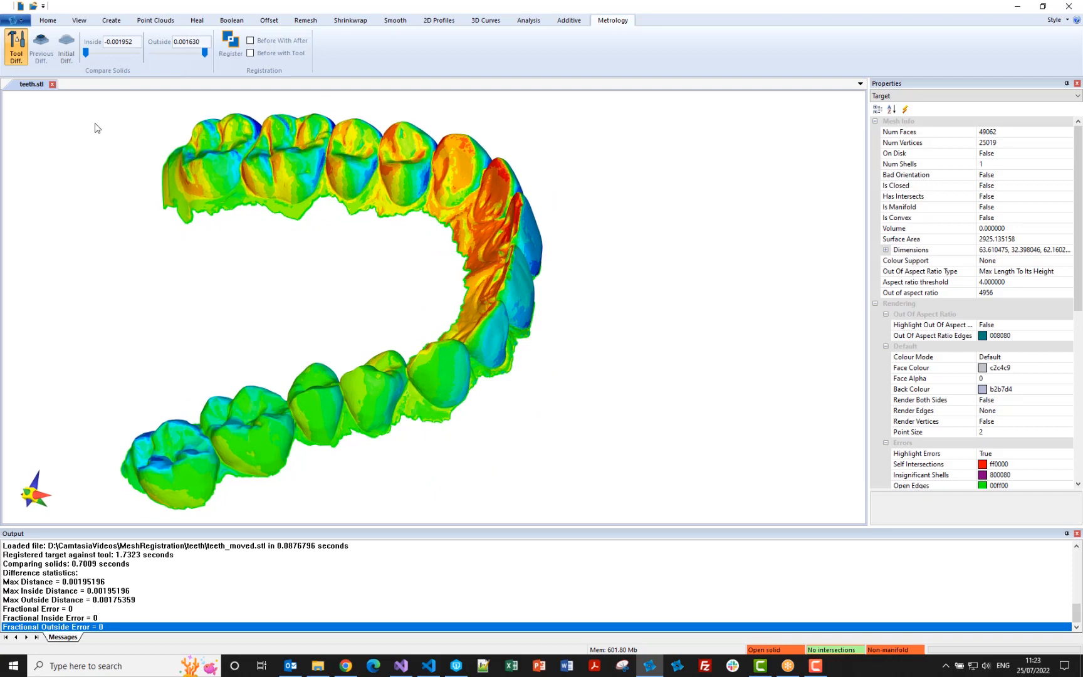
- Turn off the difference map and undo the registration of the target teeth
{"action": "left_click", "coordinate": [16, 45]}
{"action": "left_click", "coordinate": [15, 20]}
{"action": "left_click", "coordinate": [19, 118]}
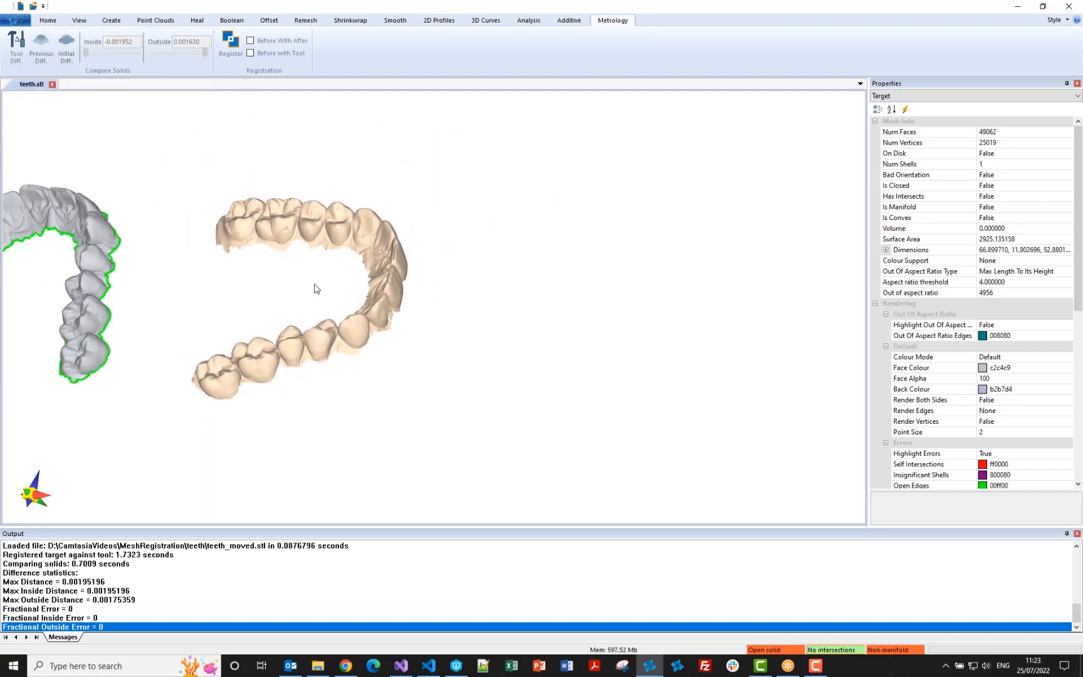
- Show the target teeth's edges and remesh with maximum error 0.1, curvature sensitivity on and sharp features not kept
{"action": "right_click", "coordinate": [276, 262]}
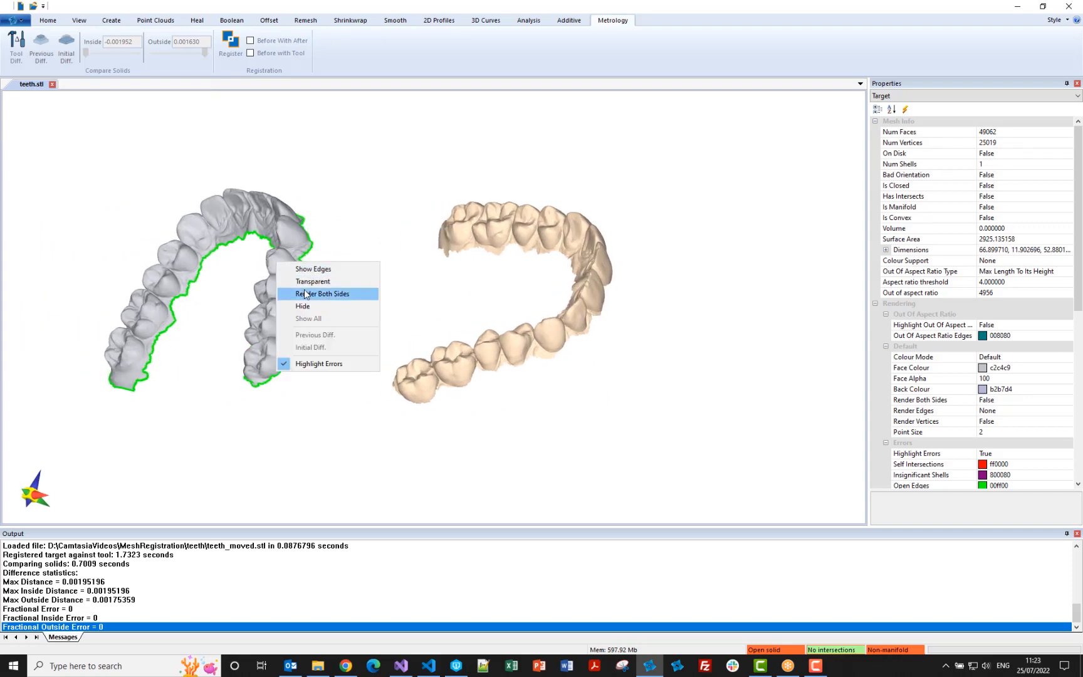
{"action": "left_click", "coordinate": [305, 268]}
{"action": "scroll", "coordinate": [283, 262], "scroll_direction": "up", "scroll_amount": 5}
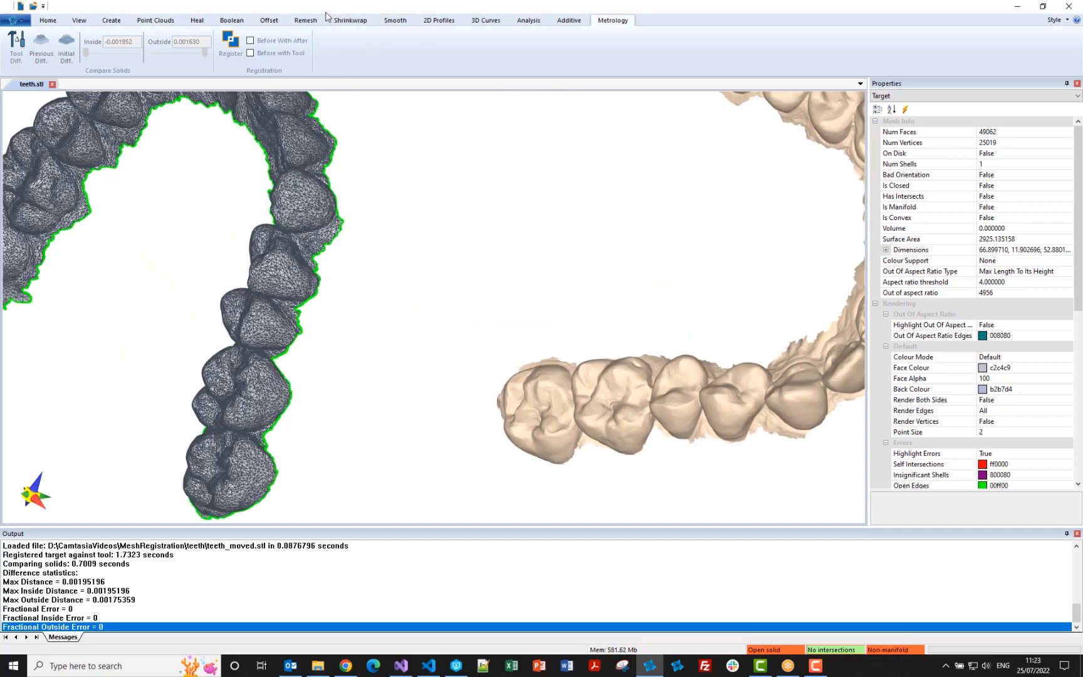
{"action": "left_click", "coordinate": [307, 19]}
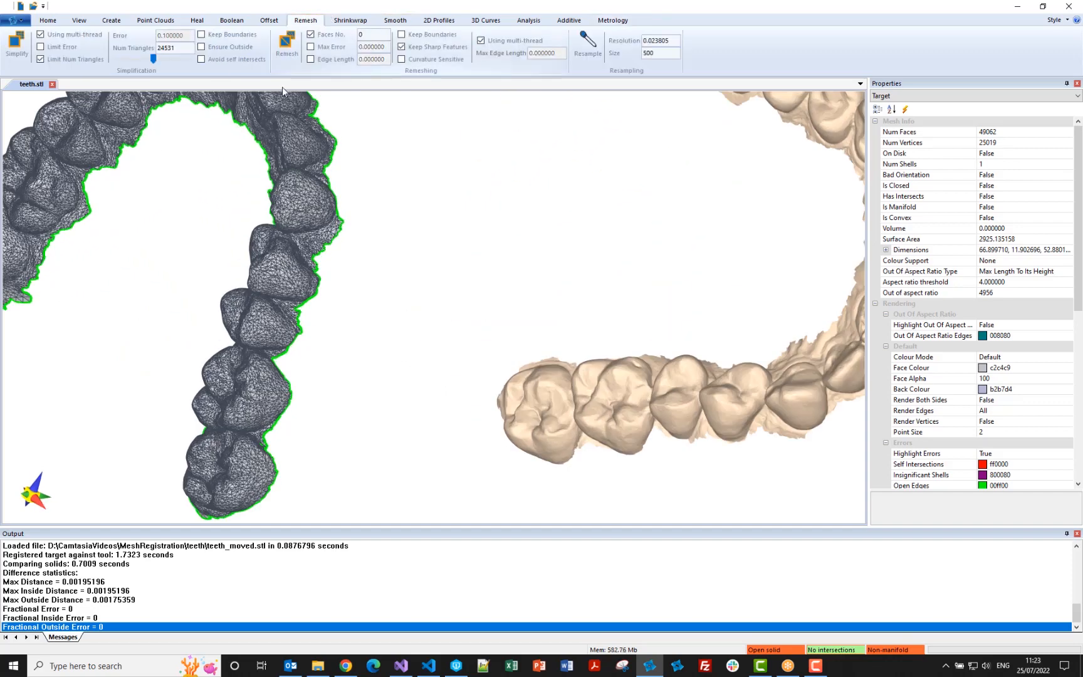
{"action": "left_click", "coordinate": [401, 59]}
{"action": "left_click", "coordinate": [401, 47]}
{"action": "left_click", "coordinate": [275, 54]}
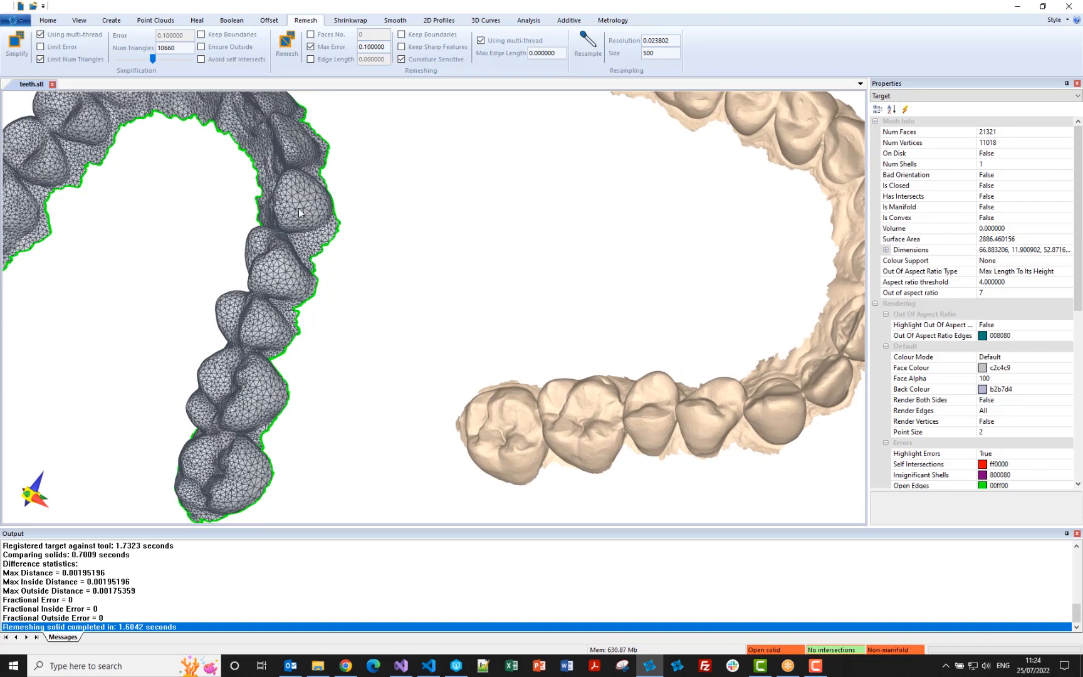
- Add random noise with an amount of 0.5 to the remeshed target teeth
{"action": "middle_click_drag", "start_coordinate": [299, 208], "coordinate": [334, 247]}
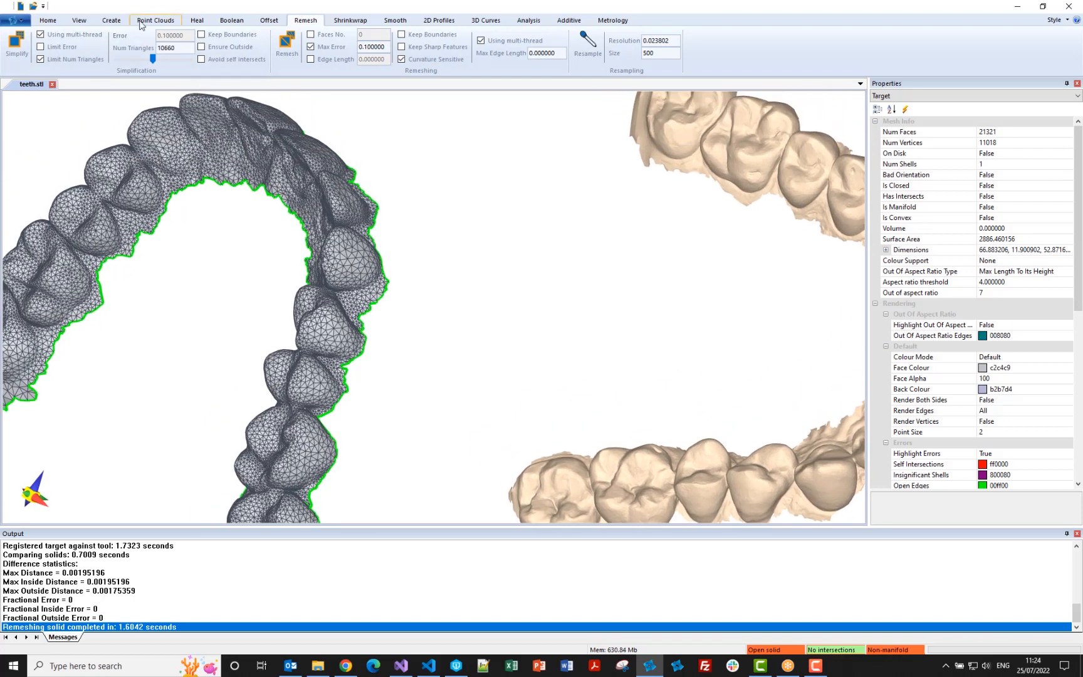
{"action": "left_click", "coordinate": [394, 20]}
{"action": "left_click", "coordinate": [16, 51]}
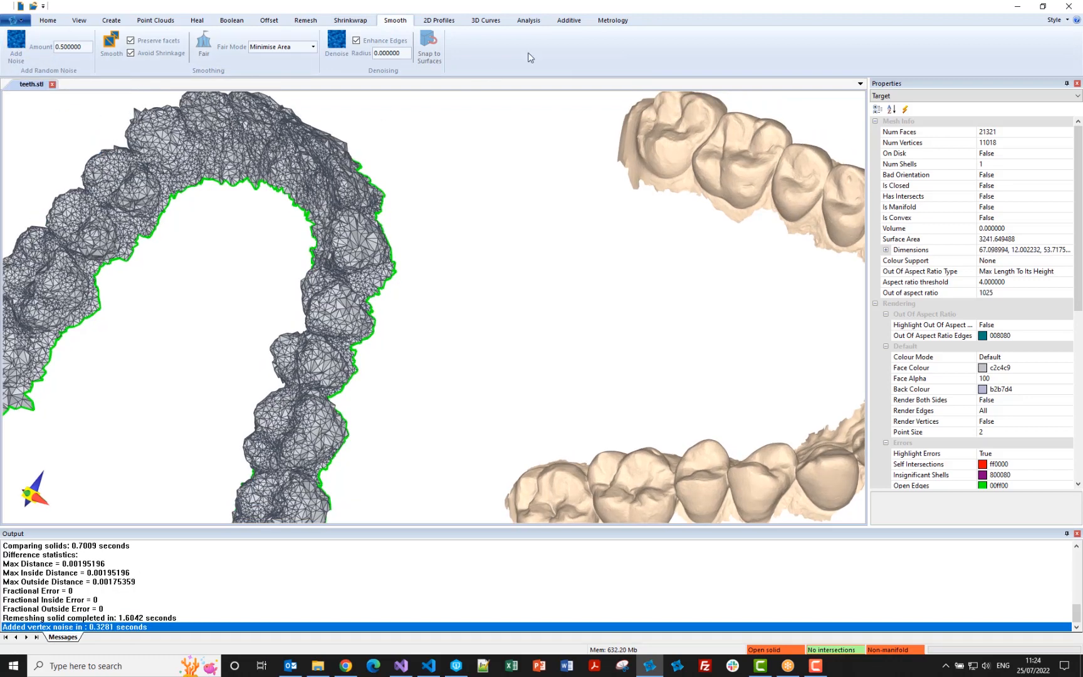
- Add random holes to the target teeth three times, each with 100 holes and at most 5 rings
{"action": "left_click", "coordinate": [79, 21]}
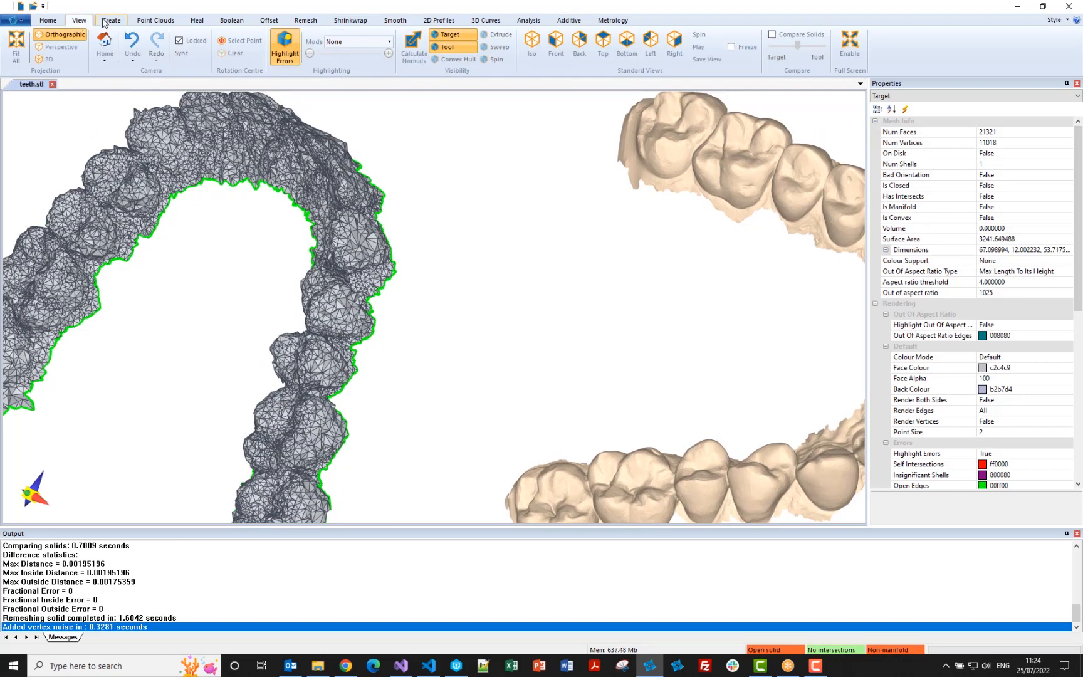
{"action": "left_click", "coordinate": [110, 21]}
{"action": "left_click", "coordinate": [585, 44]}
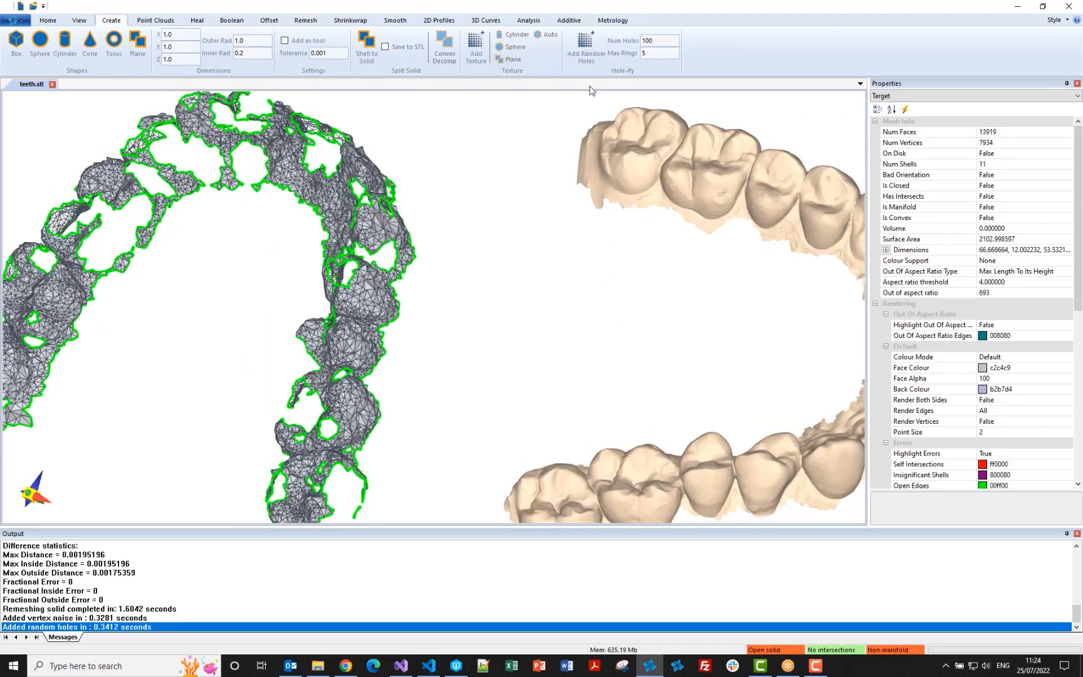
{"action": "left_click", "coordinate": [583, 55]}
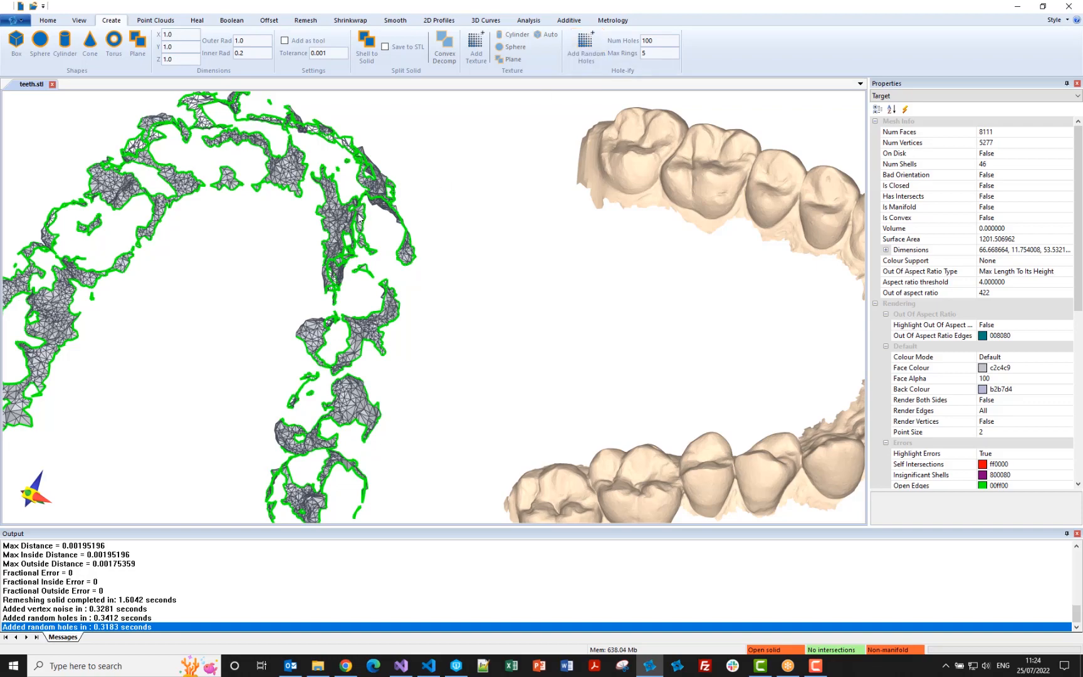
{"action": "middle_click_drag", "start_coordinate": [389, 232], "coordinate": [372, 186]}
{"action": "scroll", "coordinate": [346, 214], "scroll_direction": "down", "scroll_amount": 3}
{"action": "left_click", "coordinate": [585, 47]}
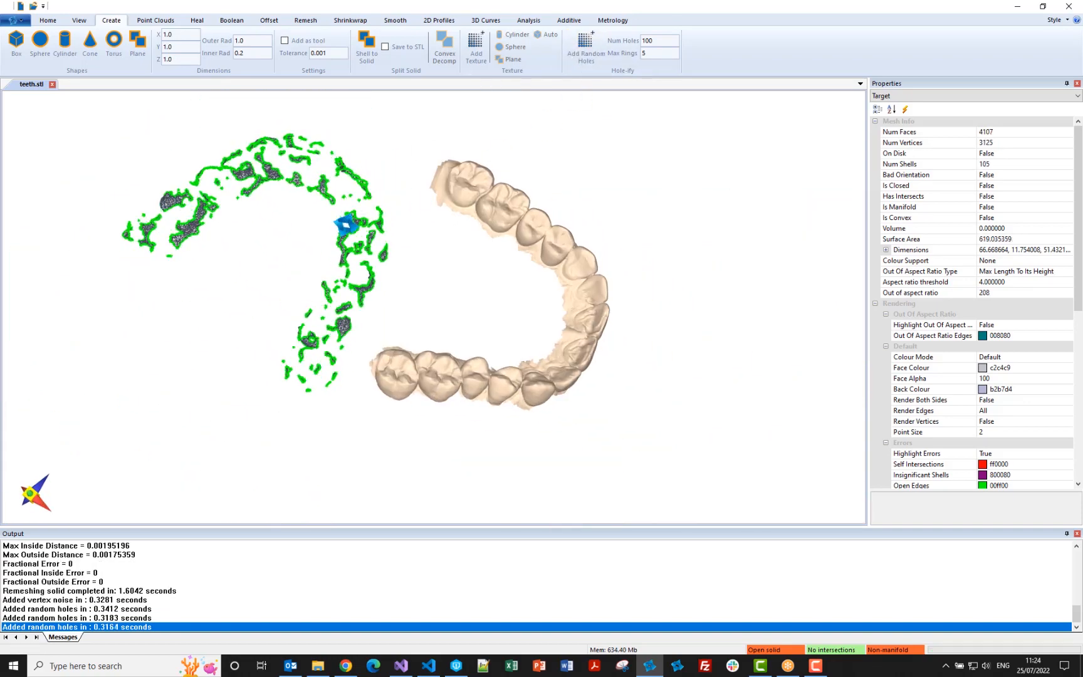
{"action": "middle_click_drag", "start_coordinate": [346, 225], "coordinate": [430, 349]}
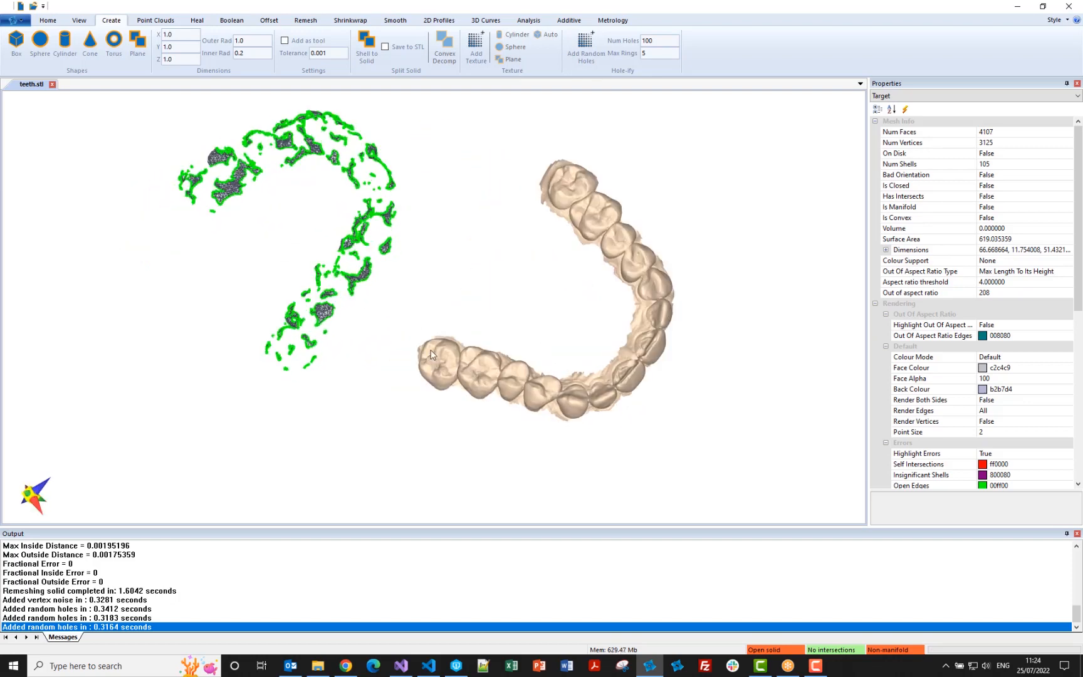
- Register the noisy, perforated target against the tool and compare the two as a difference map
{"action": "left_click", "coordinate": [607, 21]}
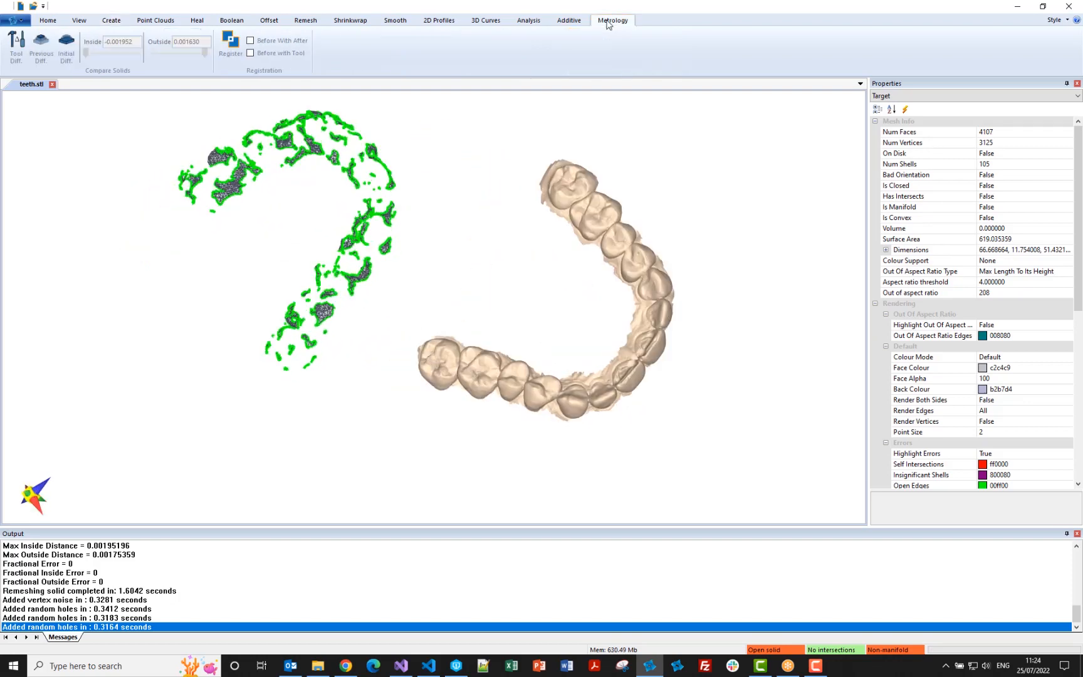
{"action": "left_click", "coordinate": [230, 42]}
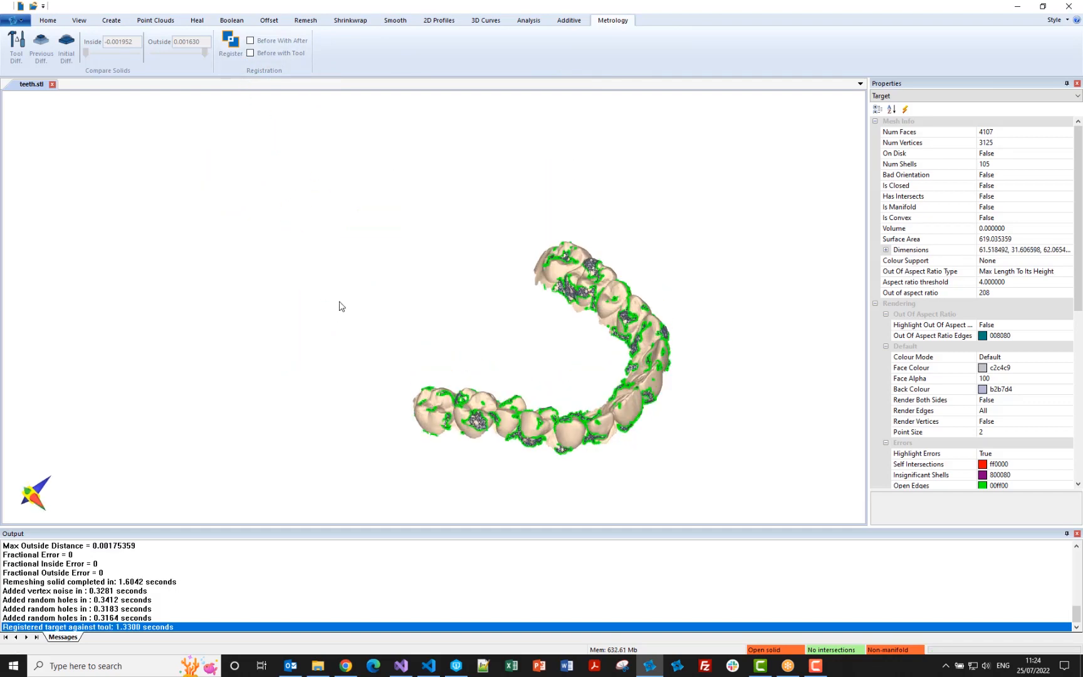
{"action": "scroll", "coordinate": [434, 299], "scroll_direction": "up", "scroll_amount": 5}
{"action": "middle_click_drag", "start_coordinate": [466, 370], "coordinate": [472, 376]}
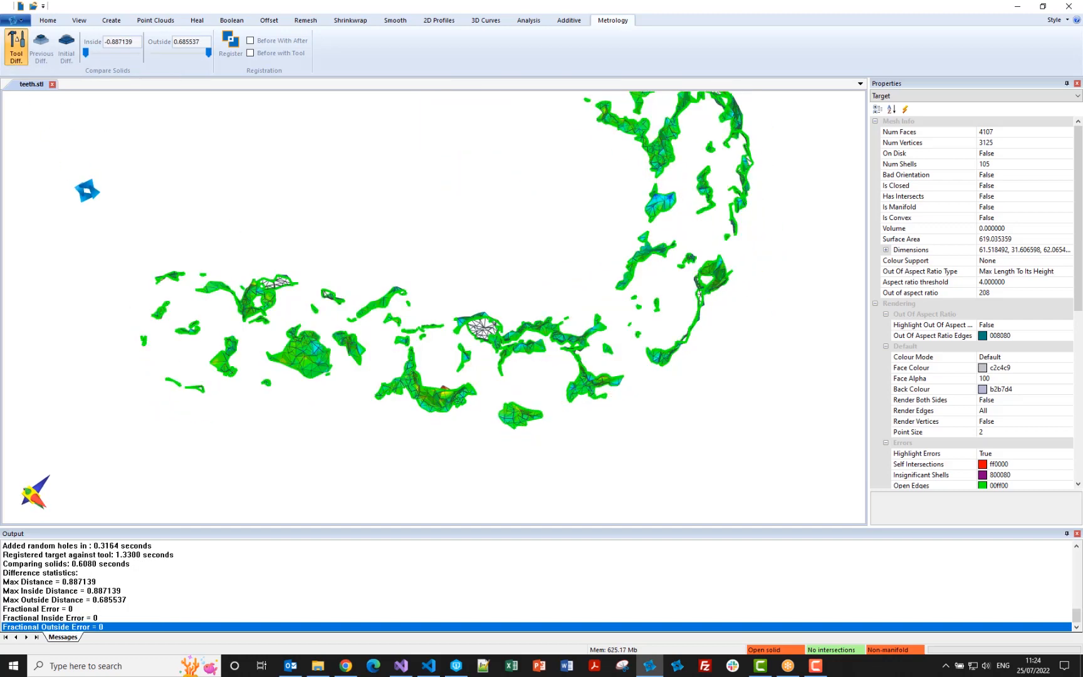
{"action": "mouse_move", "coordinate": [350, 241]}
{"action": "middle_mouse_down"}
{"action": "mouse_move", "coordinate": [356, 230]}
{"action": "mouse_move", "coordinate": [353, 240]}
{"action": "middle_mouse_up"}
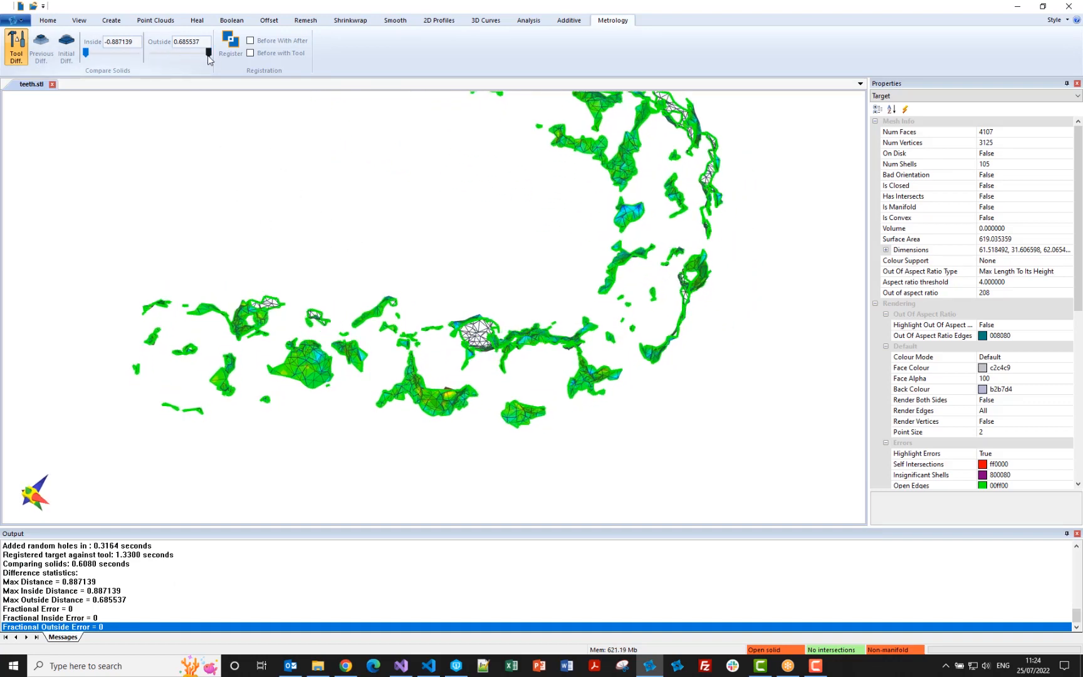
- Narrow the difference map's range to -0.59 inside and 0.42 outside and inspect the perforated target teeth
{"action": "left_click_drag", "start_coordinate": [209, 54], "coordinate": [192, 54]}
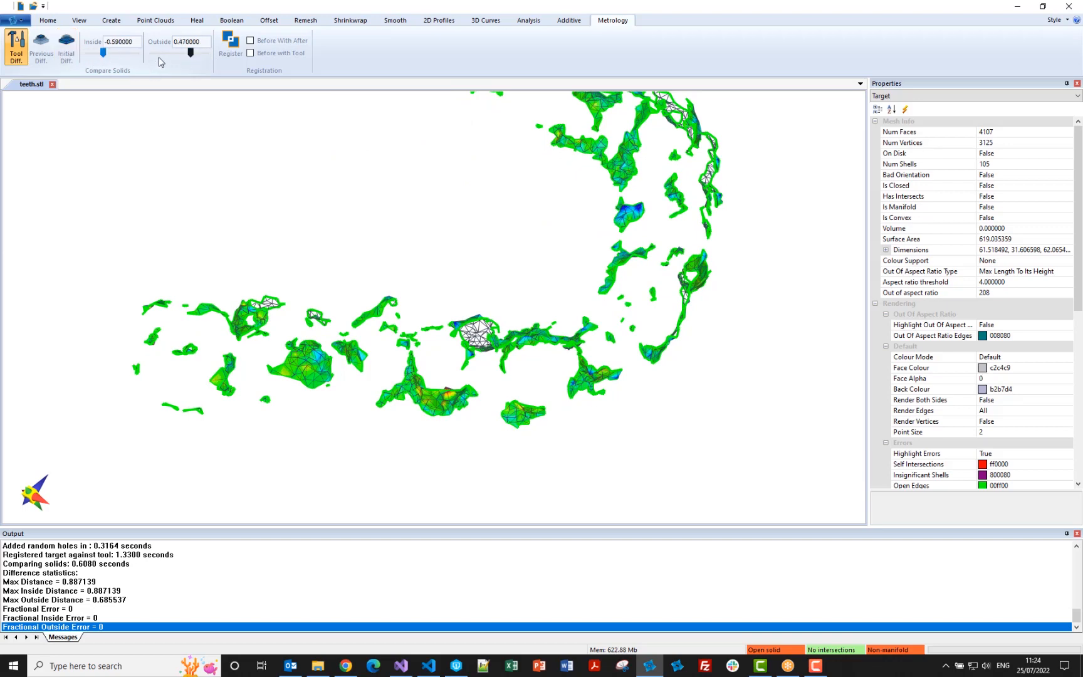
{"action": "left_click_drag", "start_coordinate": [186, 53], "coordinate": [185, 54]}
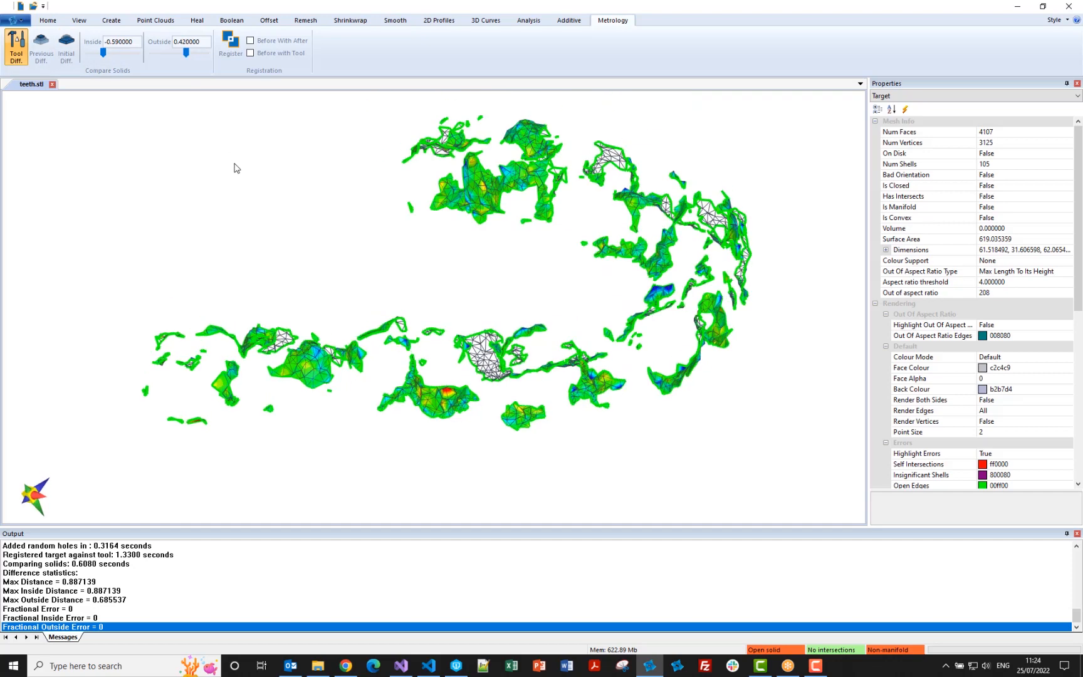
{"action": "left_click_drag", "start_coordinate": [235, 178], "coordinate": [213, 222]}
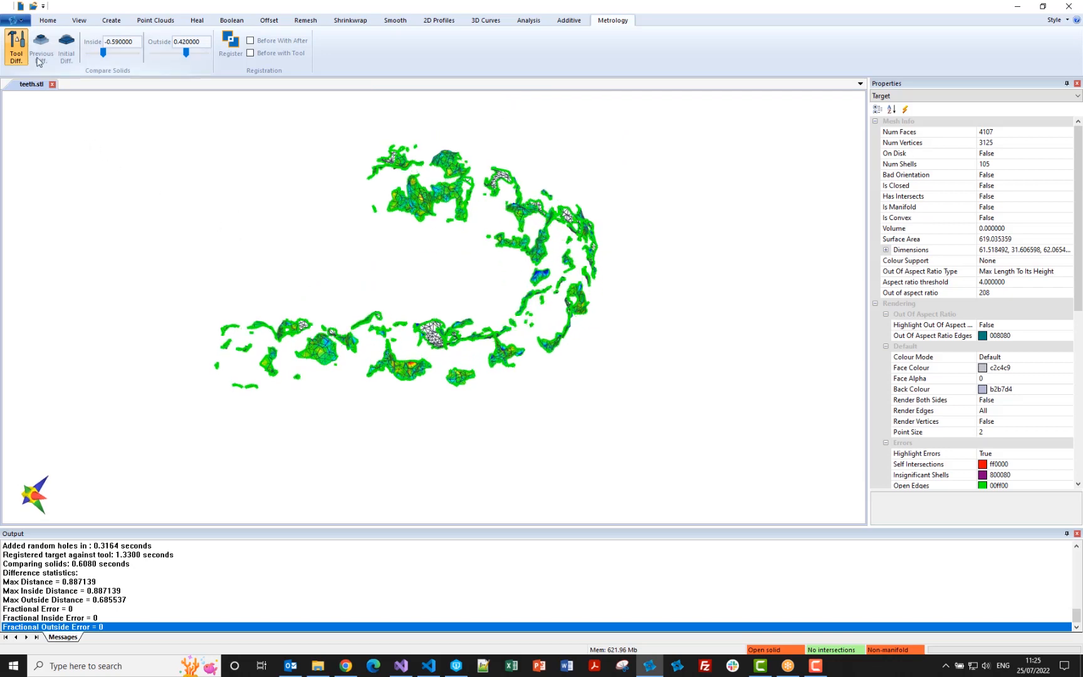
{"action": "left_click", "coordinate": [14, 20]}
{"action": "left_click", "coordinate": [320, 178]}
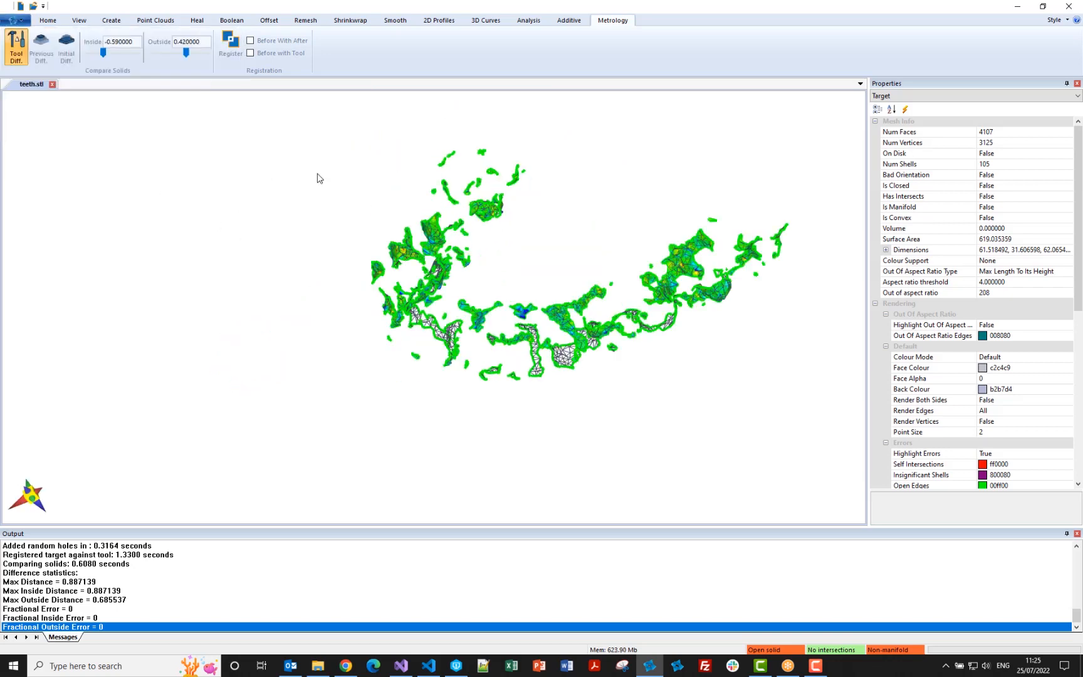
{"action": "left_click_drag", "start_coordinate": [291, 245], "coordinate": [290, 247]}
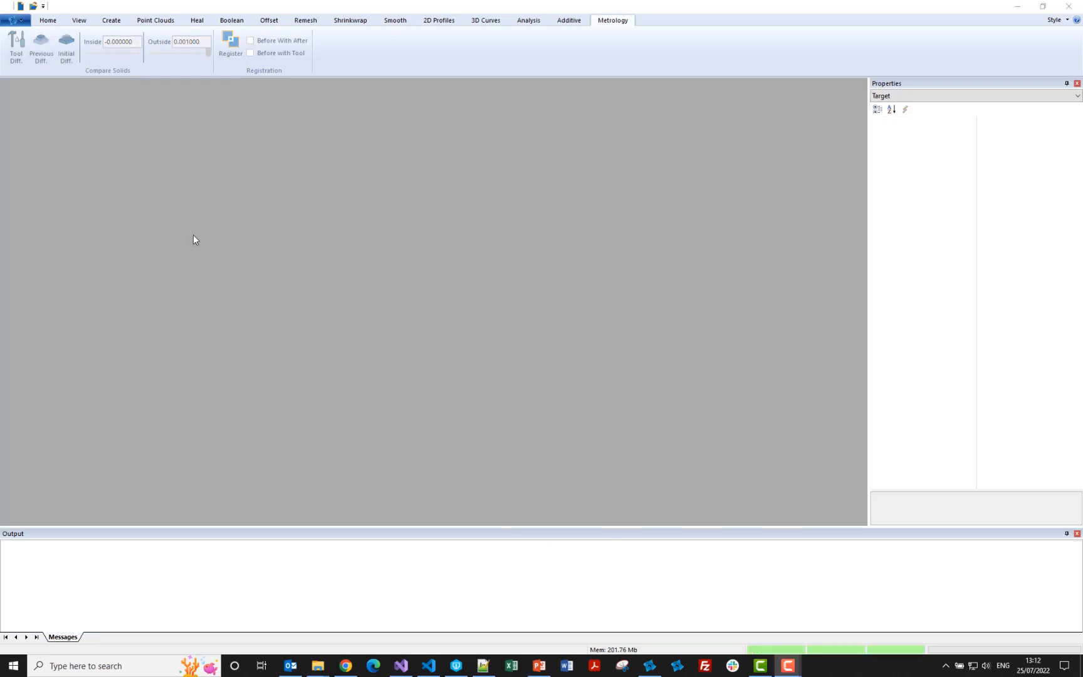
- Open 3DBenchy.pgs from the benchy folder as the target and inspect the boat from its side
{"action": "left_click", "coordinate": [32, 5]}
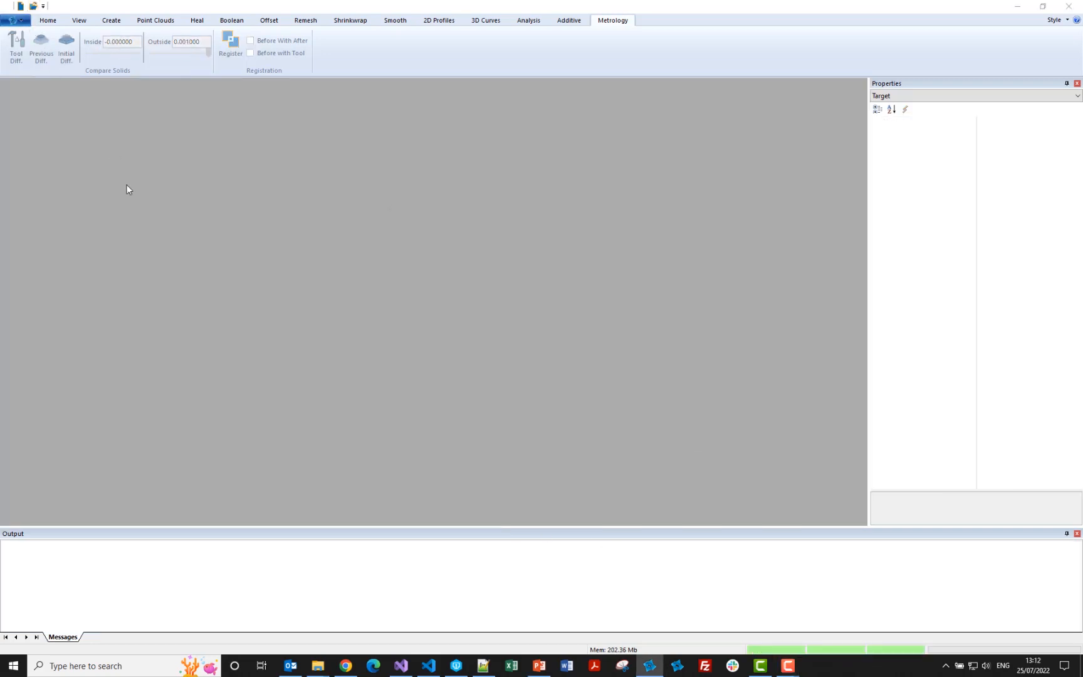
{"action": "double_click", "coordinate": [474, 264]}
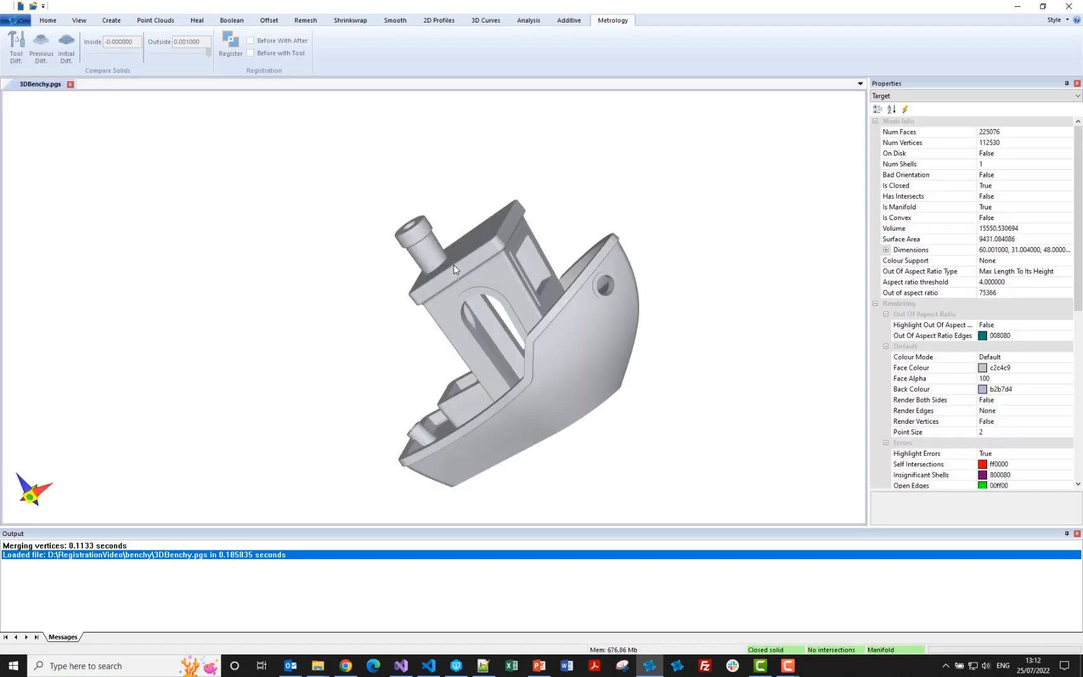
{"action": "middle_click_drag", "start_coordinate": [443, 282], "coordinate": [337, 249]}
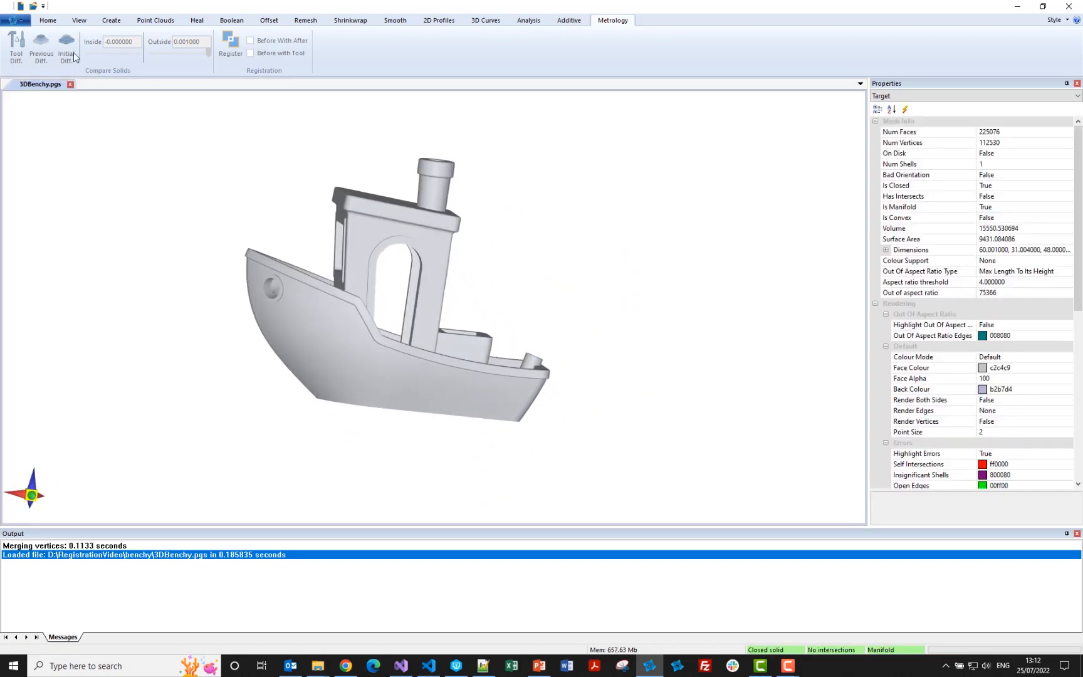
- Load benchy_moved.pgs as the tool and view the undersides of both boats
{"action": "left_click", "coordinate": [48, 20]}
{"action": "left_click", "coordinate": [39, 44]}
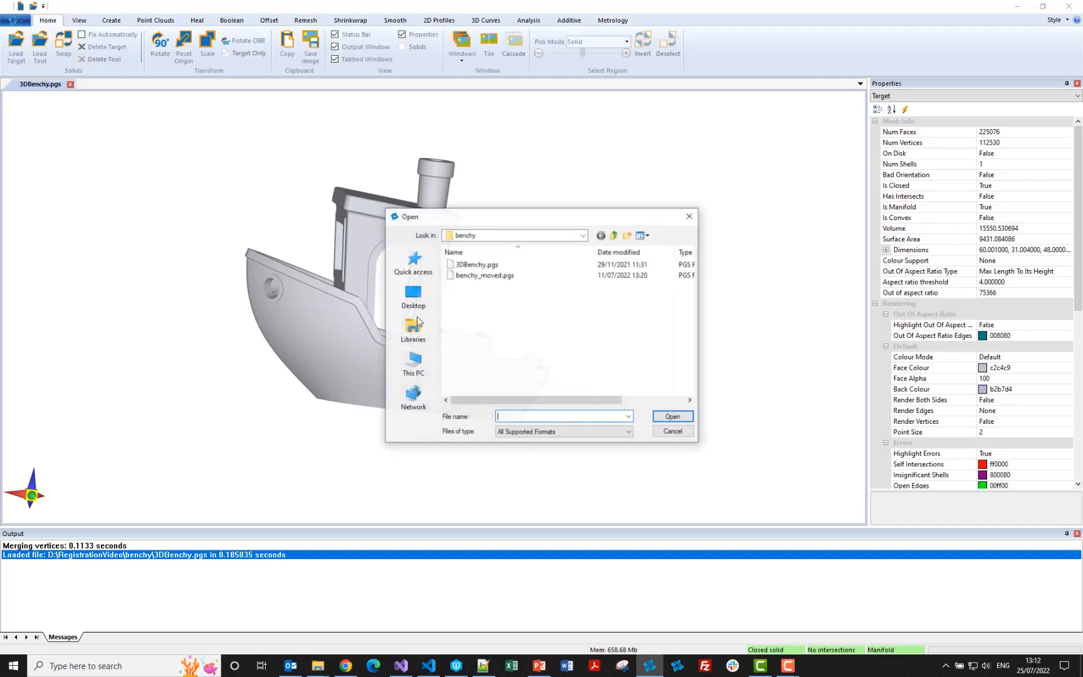
{"action": "double_click", "coordinate": [475, 279]}
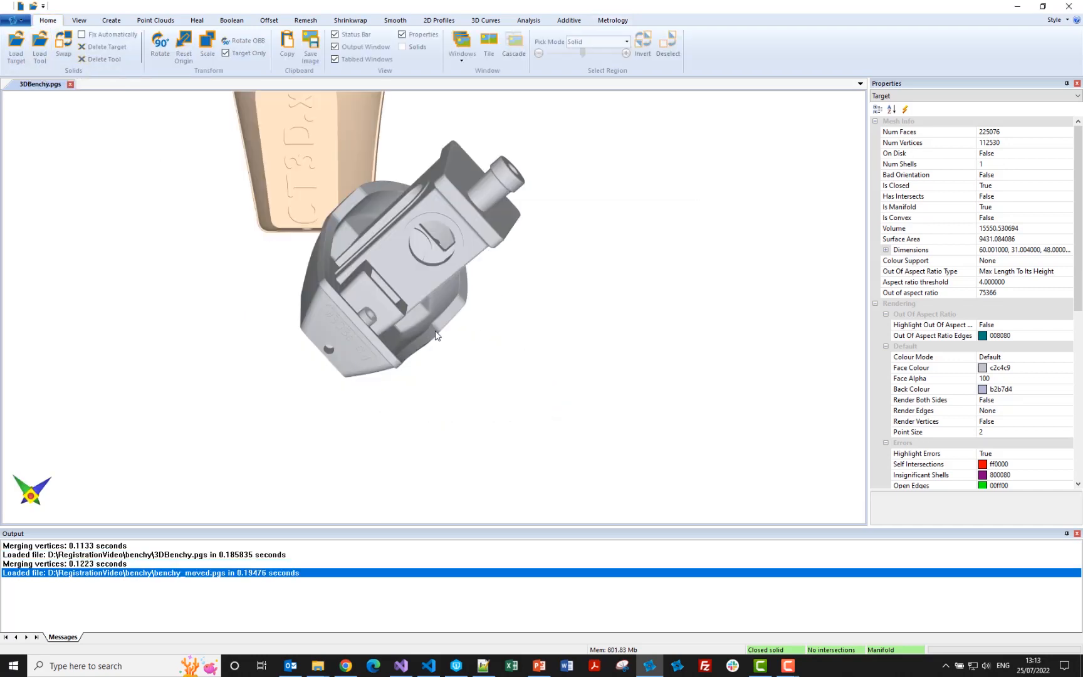
{"action": "middle_click_drag", "start_coordinate": [414, 320], "coordinate": [316, 355]}
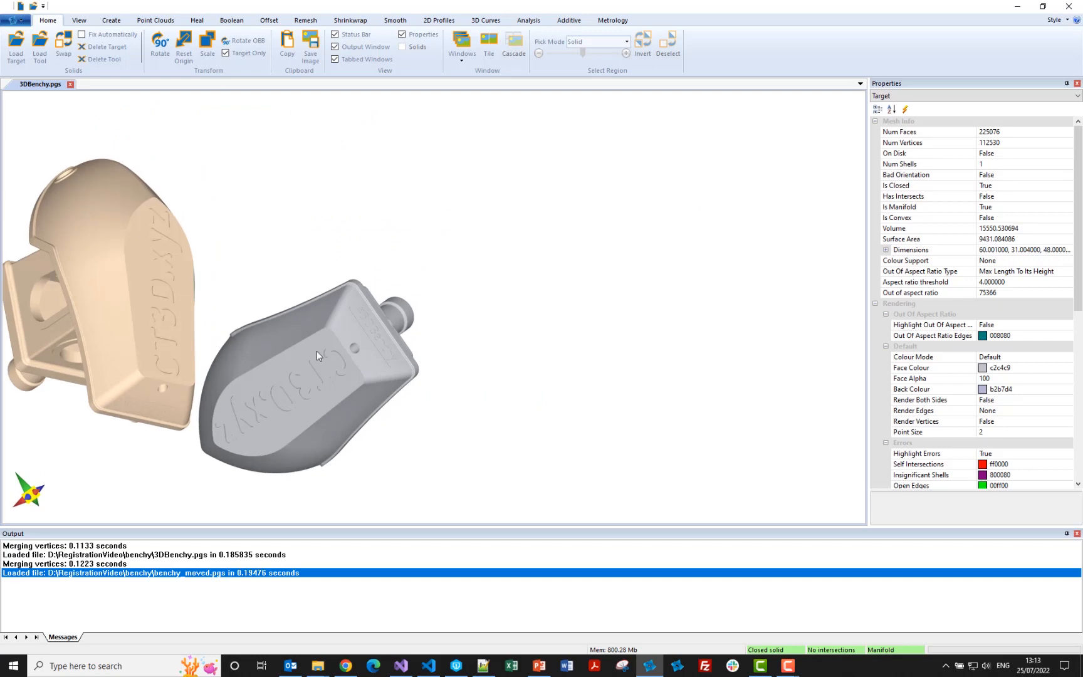
- Select the target boat's flat hull bottom with the Smooth Region pick mode and offset it outward by a distance of 3
{"action": "left_click", "coordinate": [580, 41]}
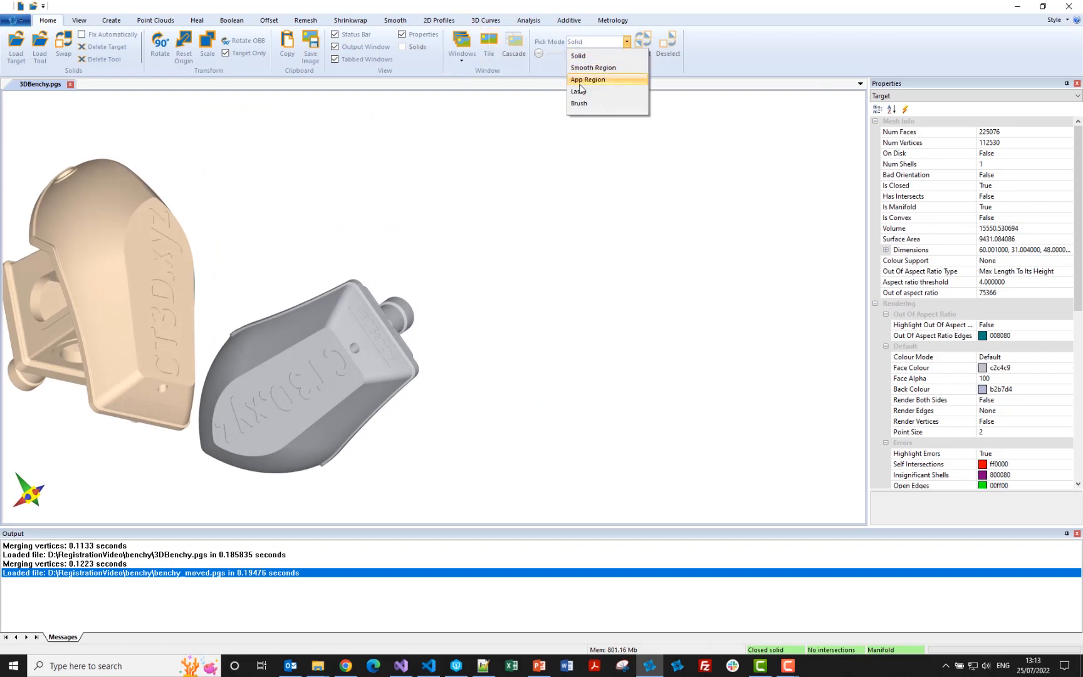
{"action": "left_click", "coordinate": [587, 67]}
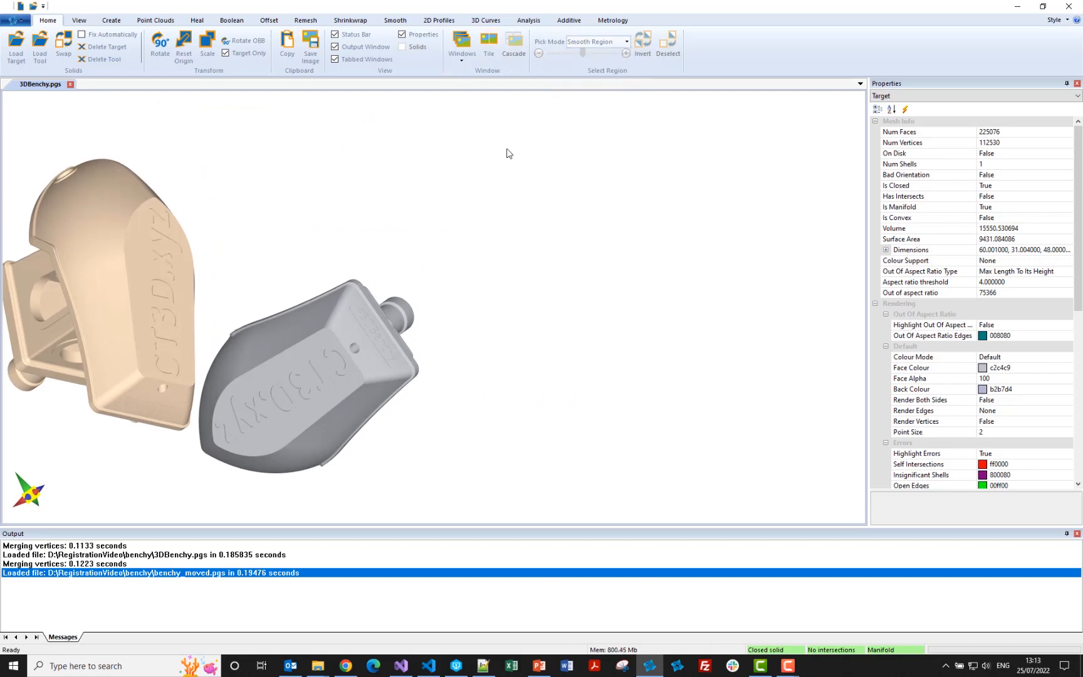
{"action": "left_click", "coordinate": [309, 356]}
{"action": "middle_click_drag", "start_coordinate": [282, 317], "coordinate": [285, 339]}
{"action": "left_click", "coordinate": [261, 23]}
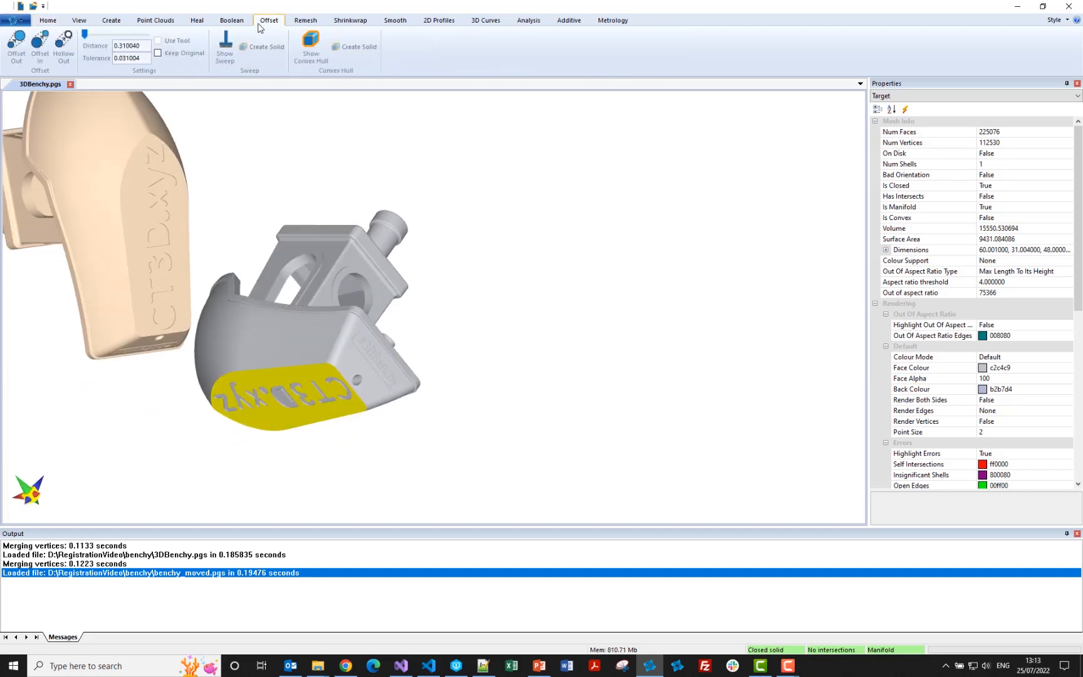
{"action": "double_click", "coordinate": [127, 46]}
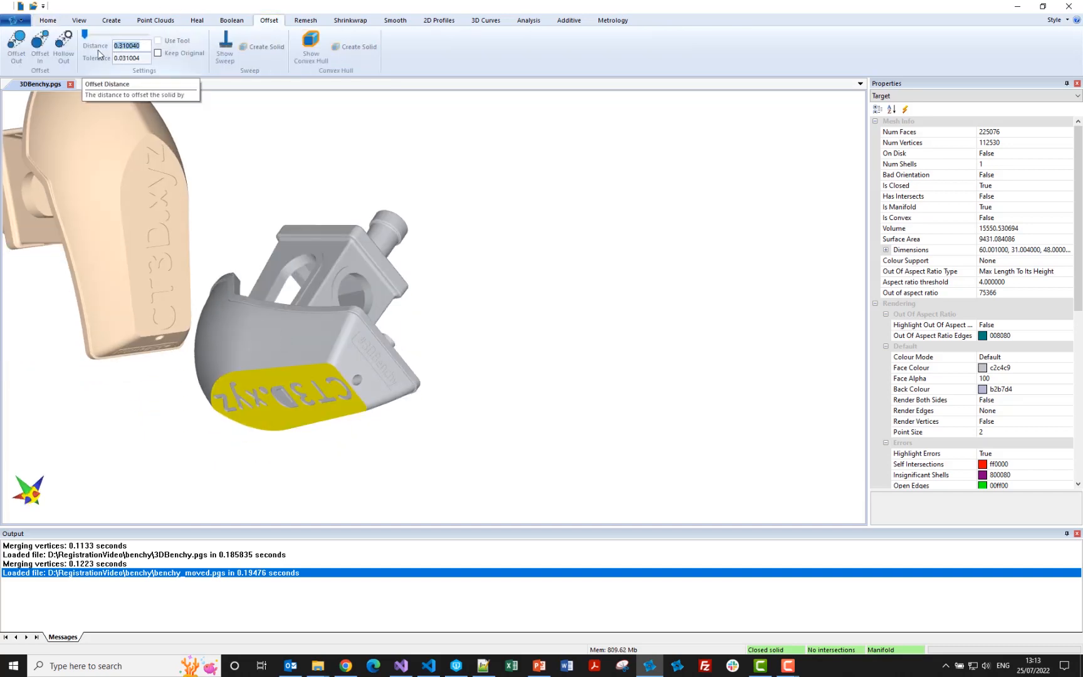
{"action": "type", "text": "3"}
{"action": "key", "text": "Return"}
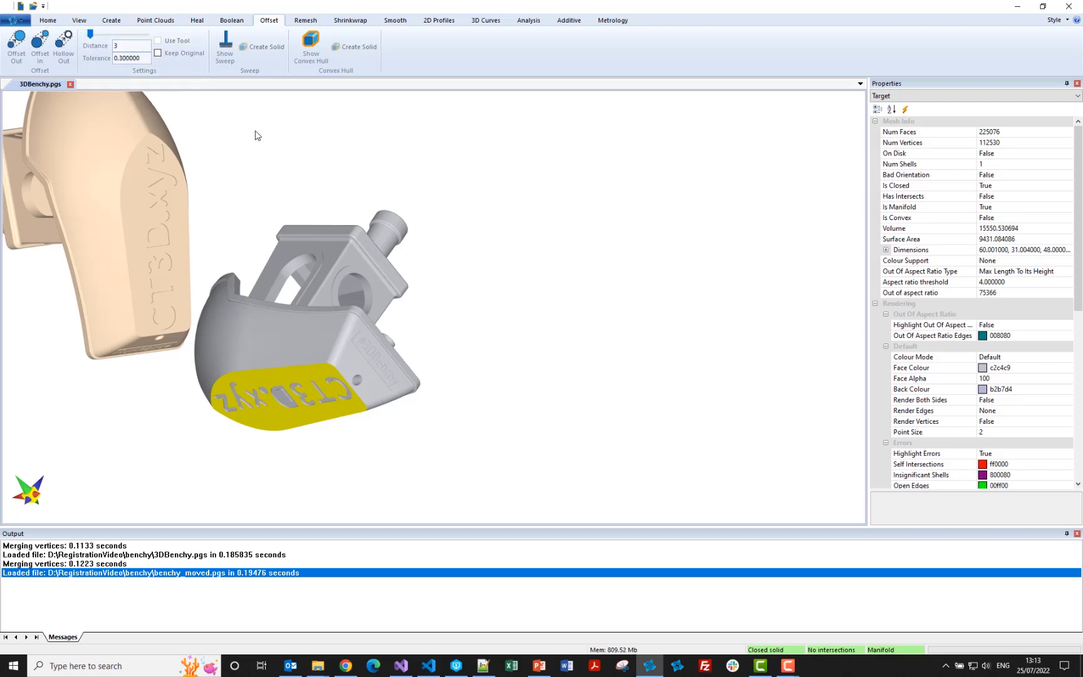
{"action": "middle_click_drag", "start_coordinate": [258, 257], "coordinate": [266, 260]}
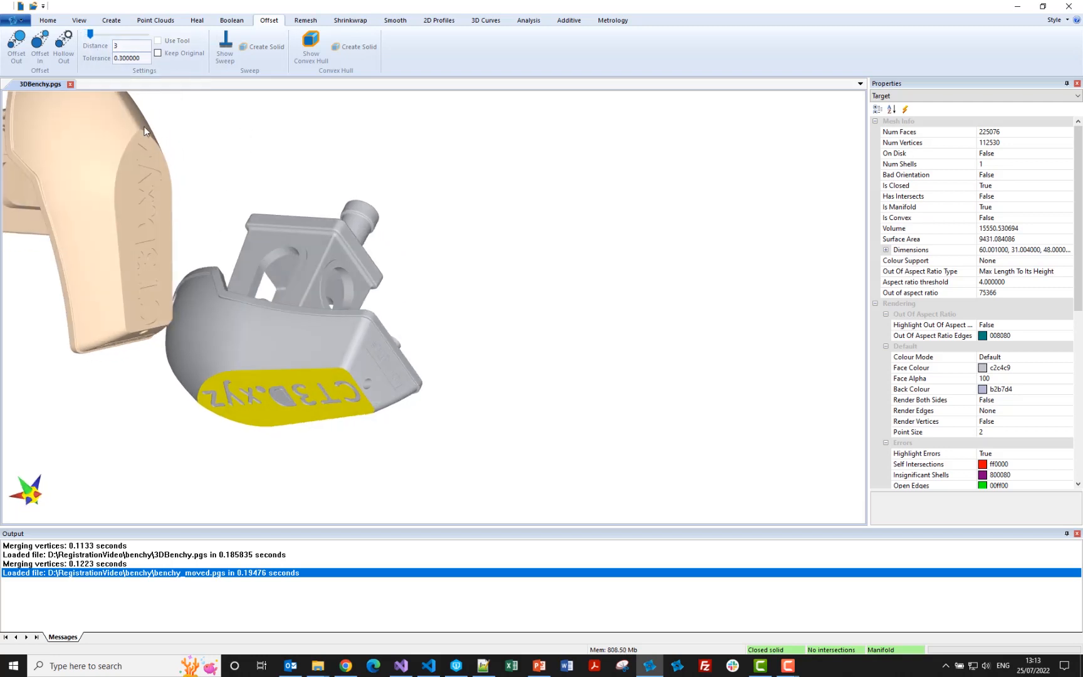
{"action": "left_click", "coordinate": [20, 51]}
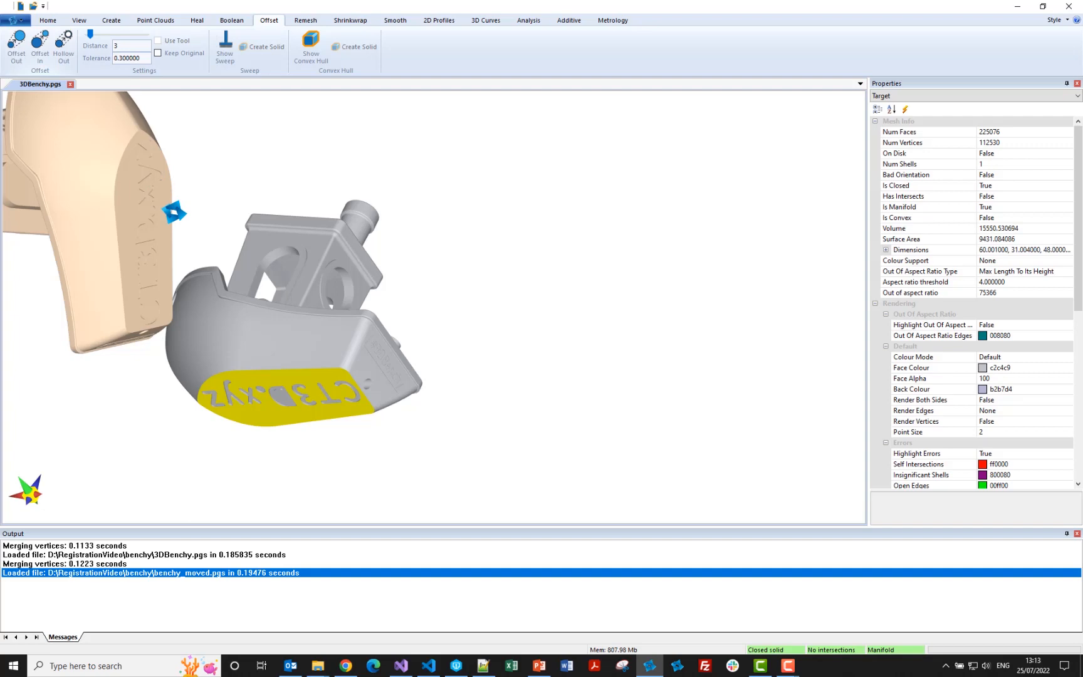
{"action": "middle_click_drag", "start_coordinate": [181, 225], "coordinate": [391, 397]}
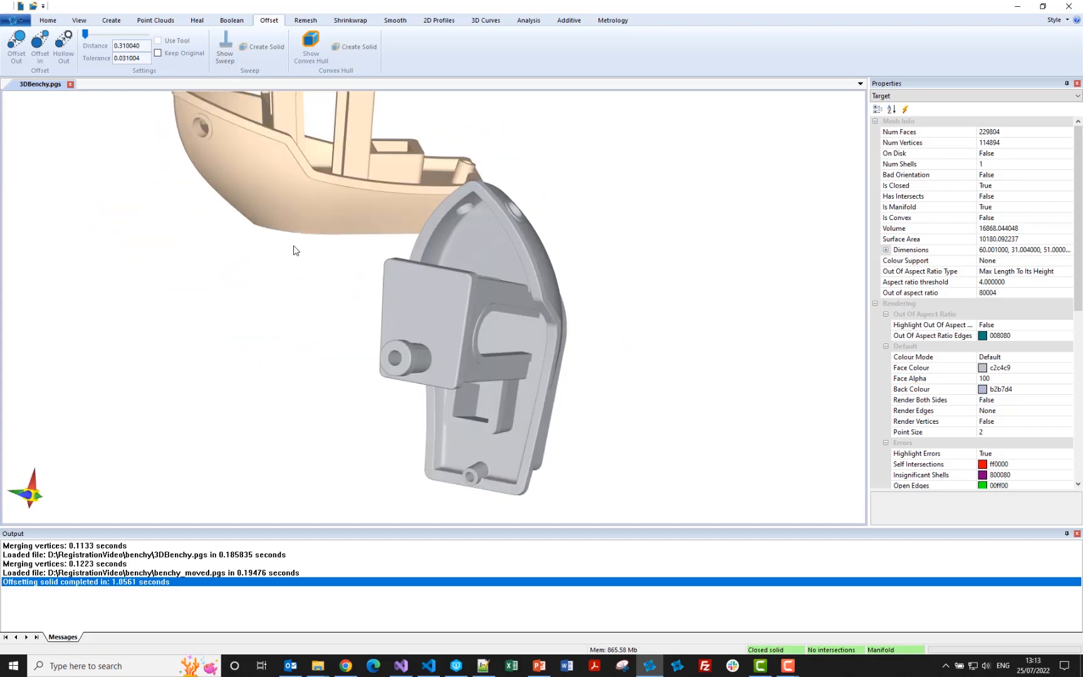
- Register the modified target boat against the tool boat and inspect the overlap along the hull
{"action": "middle_click_drag", "start_coordinate": [295, 250], "coordinate": [361, 331]}
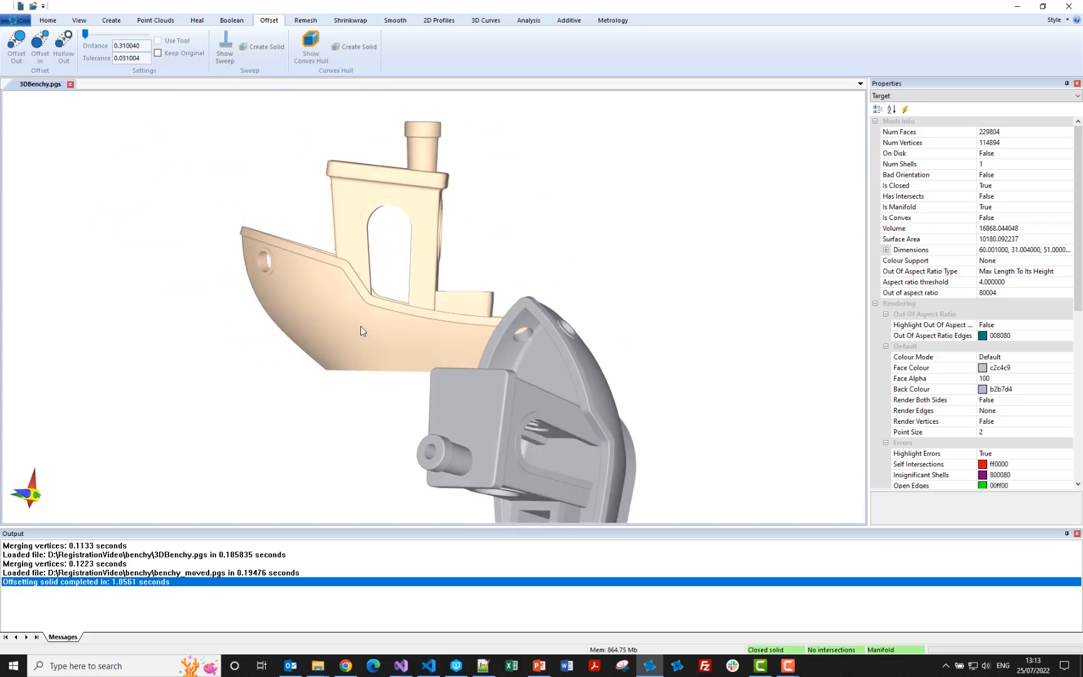
{"action": "left_click", "coordinate": [602, 25]}
{"action": "left_click", "coordinate": [231, 42]}
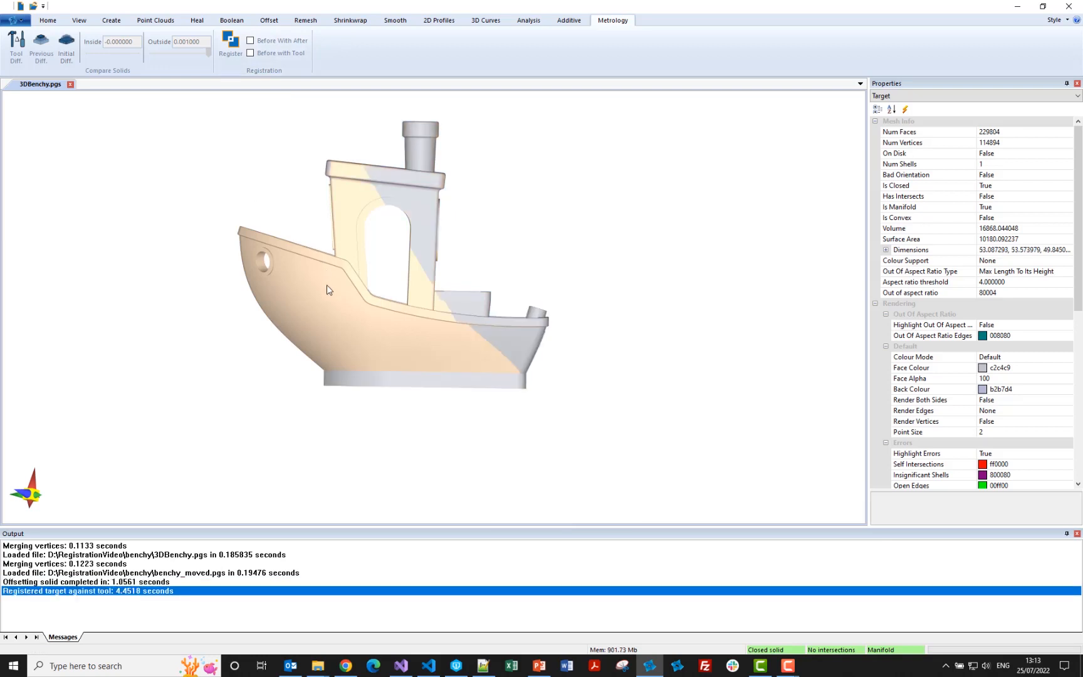
{"action": "scroll", "coordinate": [326, 285], "scroll_direction": "up", "scroll_amount": 2}
{"action": "middle_click_drag", "start_coordinate": [326, 285], "coordinate": [351, 320]}
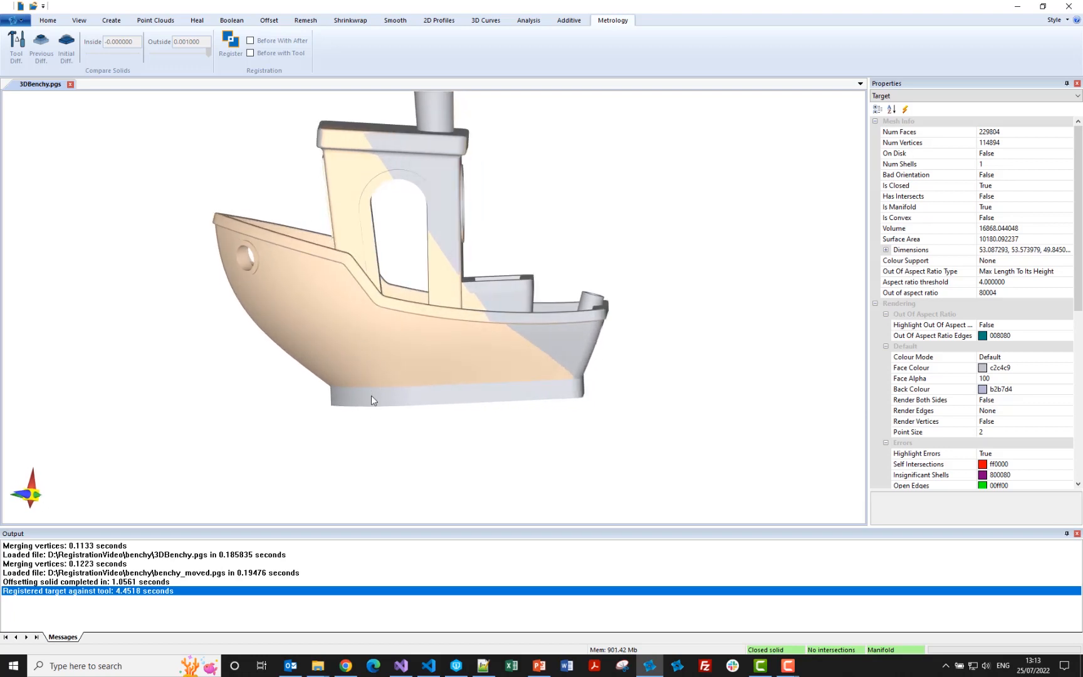
- Make the tool boat transparent to compare it with the aligned target, and restore its opaque display
{"action": "right_click", "coordinate": [361, 328]}
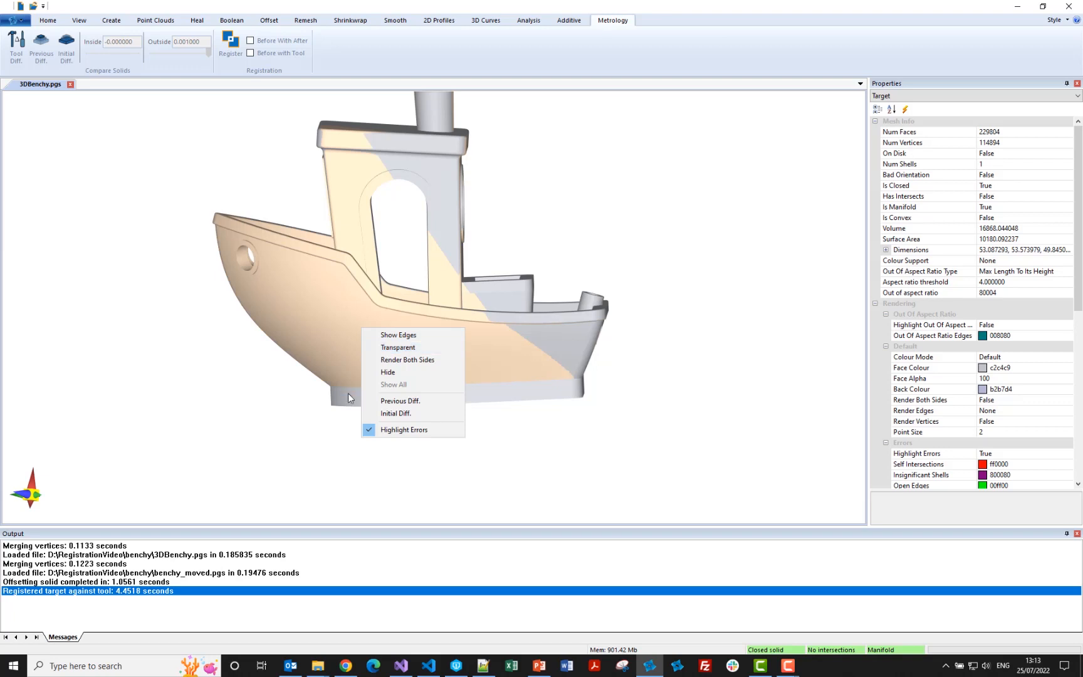
{"action": "left_click", "coordinate": [398, 347]}
{"action": "left_click_drag", "start_coordinate": [331, 315], "coordinate": [327, 347]}
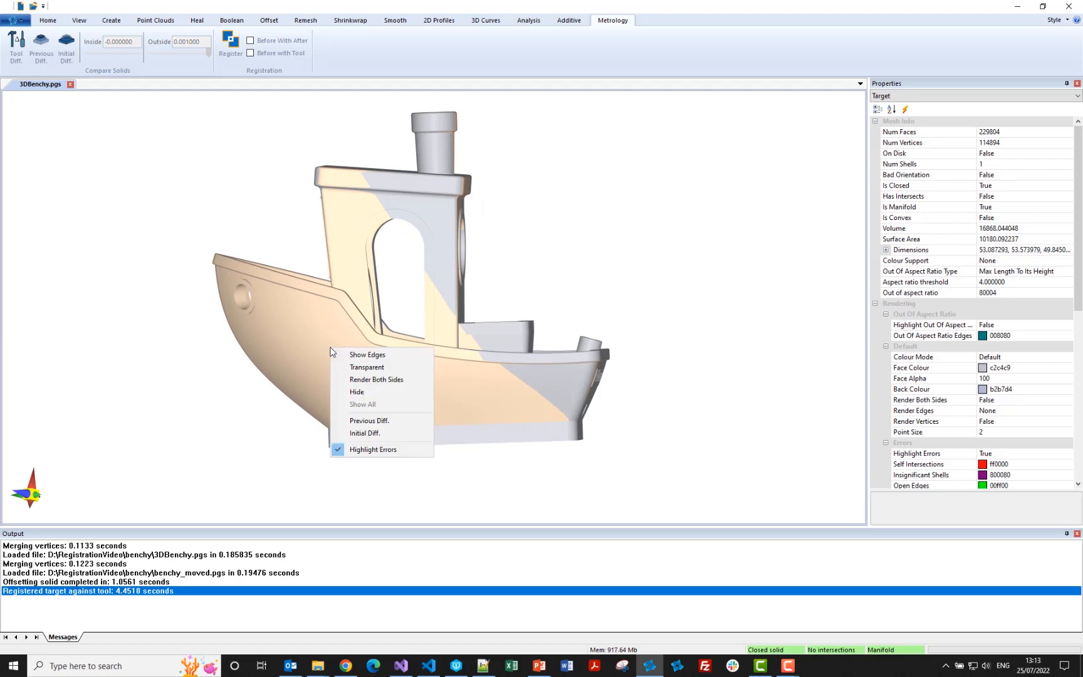
{"action": "right_click", "coordinate": [331, 349]}
{"action": "left_click", "coordinate": [357, 374]}
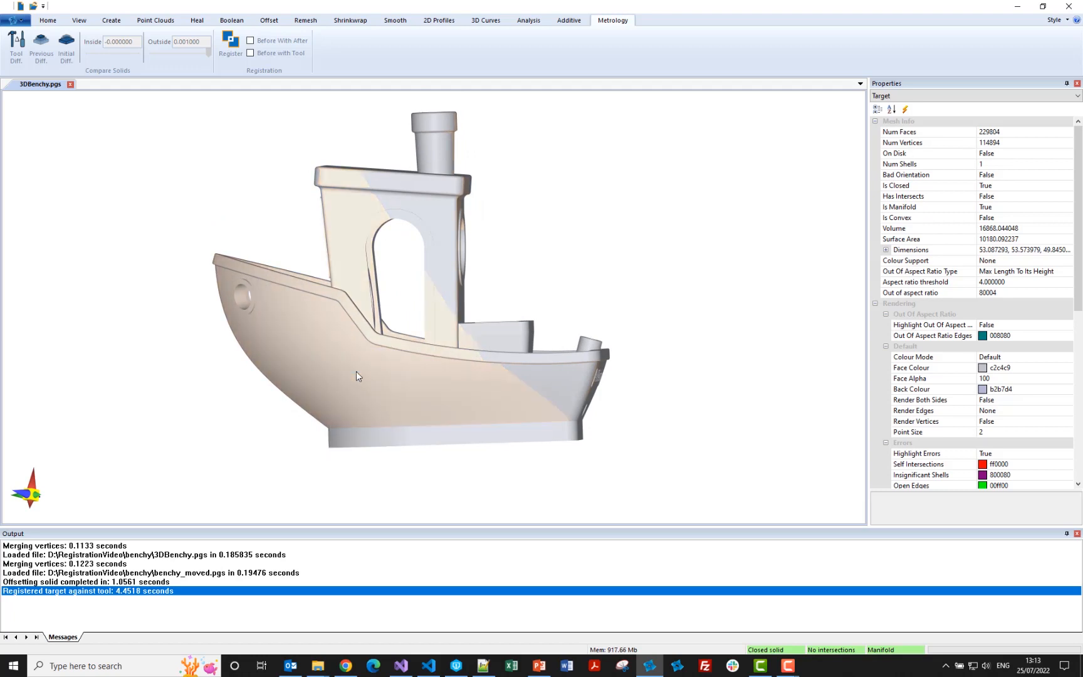
{"action": "right_click", "coordinate": [356, 371]}
{"action": "left_click", "coordinate": [370, 392]}
- Hide the tool boat to view the aligned target alone, and show all solids again
{"action": "right_click", "coordinate": [370, 392]}
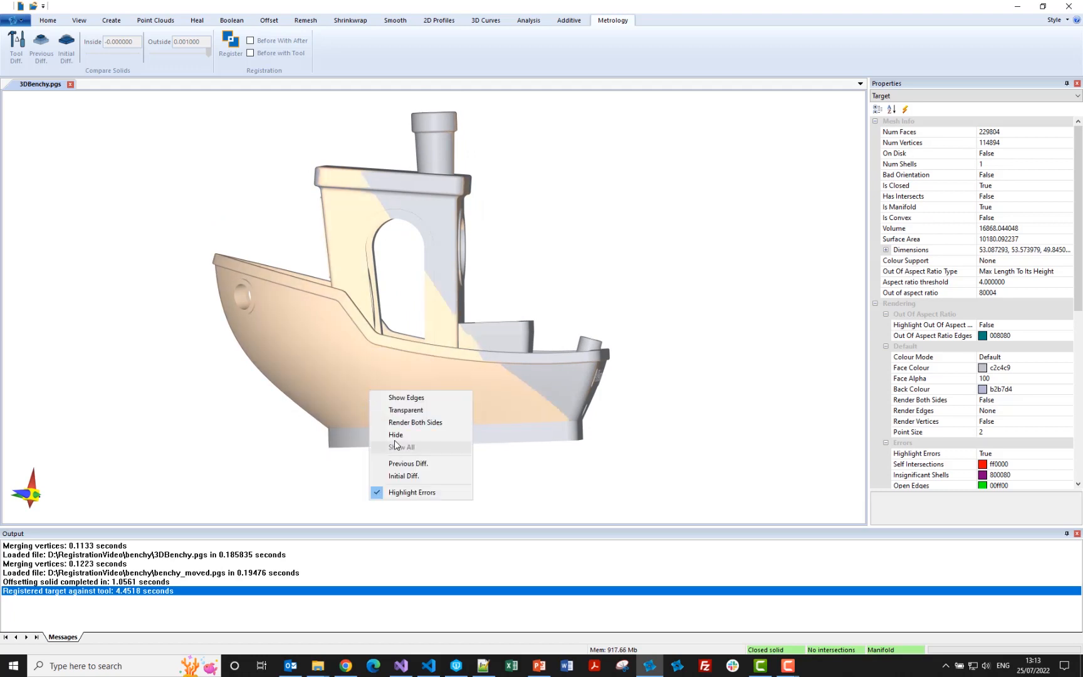
{"action": "left_click", "coordinate": [393, 435]}
{"action": "right_click", "coordinate": [379, 398]}
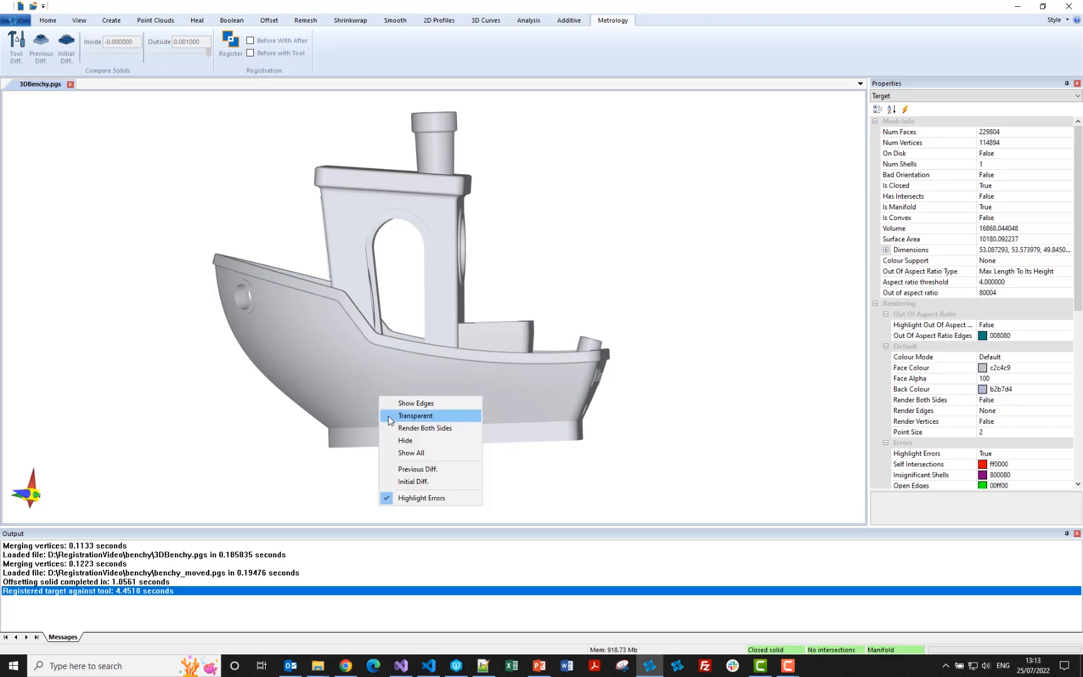
{"action": "left_click", "coordinate": [404, 452]}
- Hide the target boat to examine the tool's hull bottom up close, and show all solids again
{"action": "right_click", "coordinate": [402, 444]}
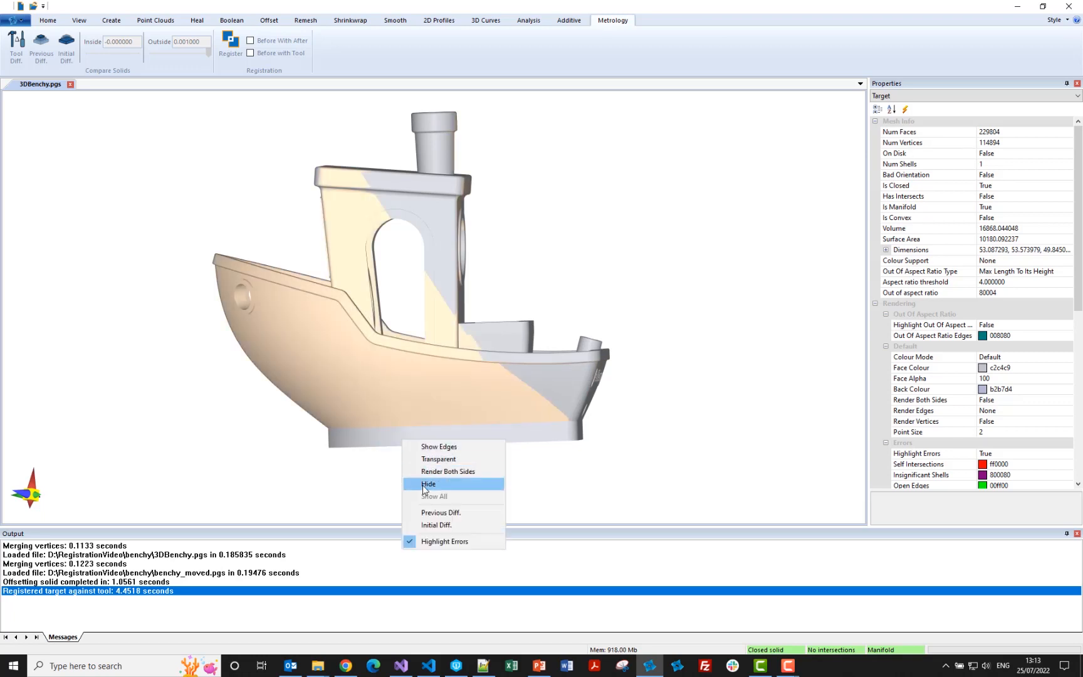
{"action": "left_click", "coordinate": [424, 485]}
{"action": "scroll", "coordinate": [327, 420], "scroll_direction": "up", "scroll_amount": 5}
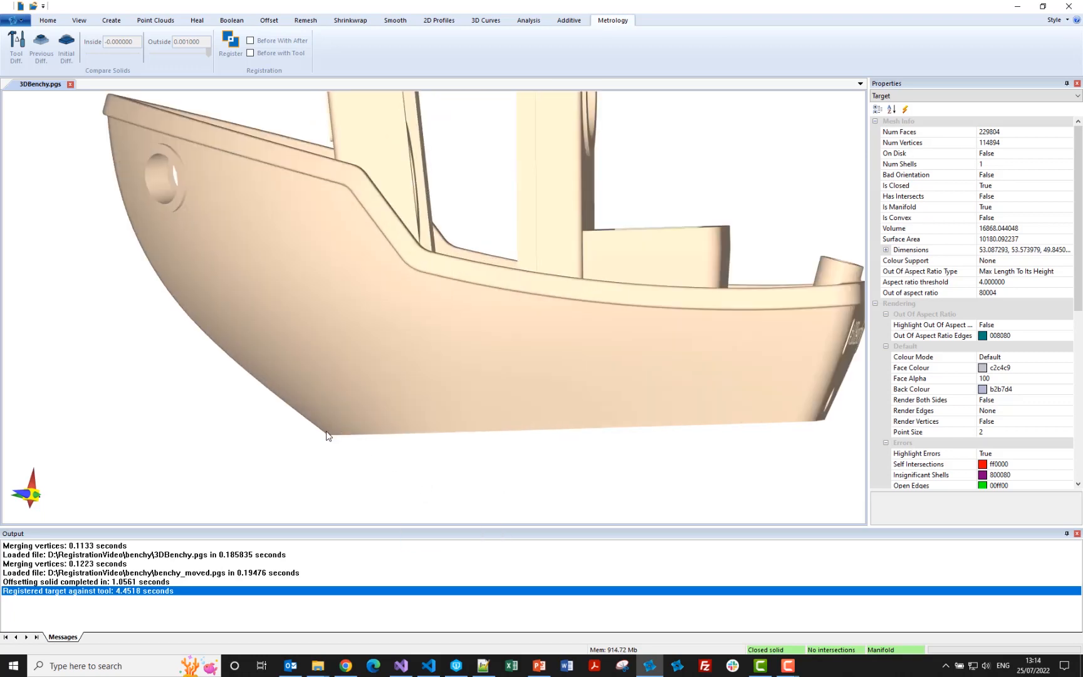
{"action": "right_click", "coordinate": [327, 419]}
{"action": "left_click", "coordinate": [361, 474]}
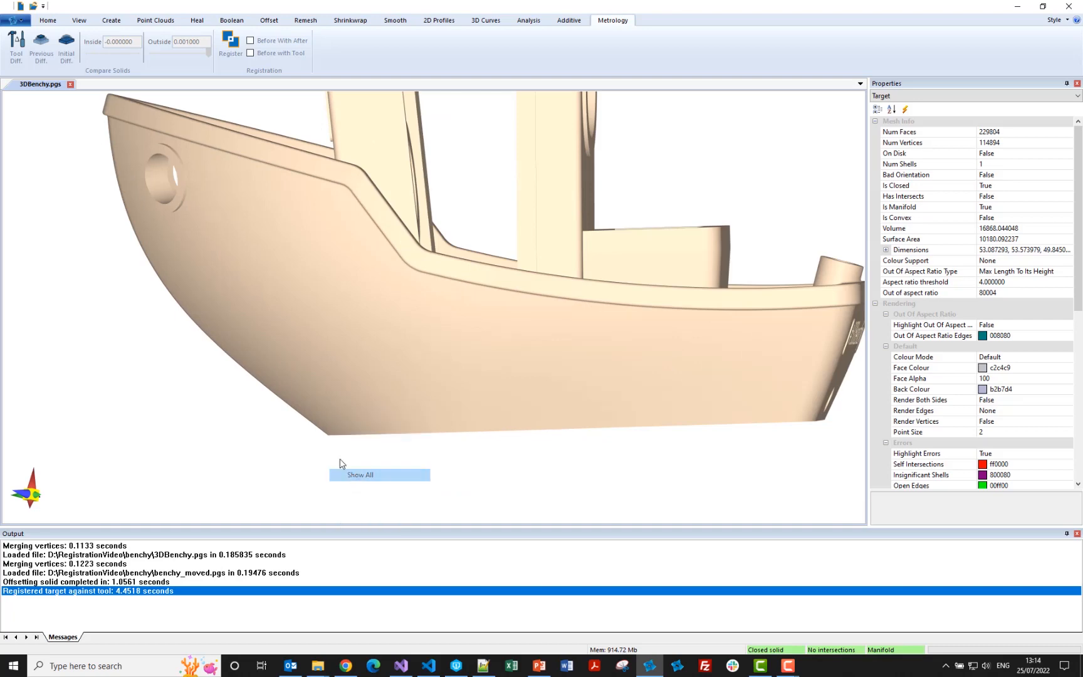
- Inspect the aligned hulls and the target's extended base, and undo the registration of the target boat
{"action": "right_click", "coordinate": [332, 419]}
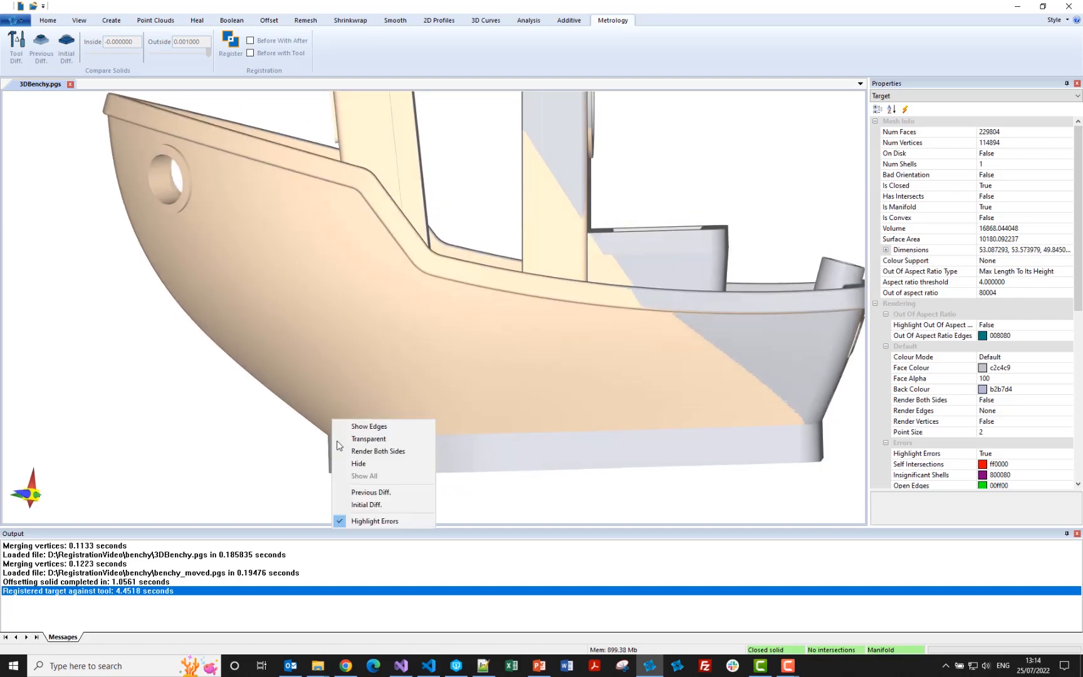
{"action": "left_click", "coordinate": [343, 439]}
{"action": "scroll", "coordinate": [412, 316], "scroll_direction": "down", "scroll_amount": 8}
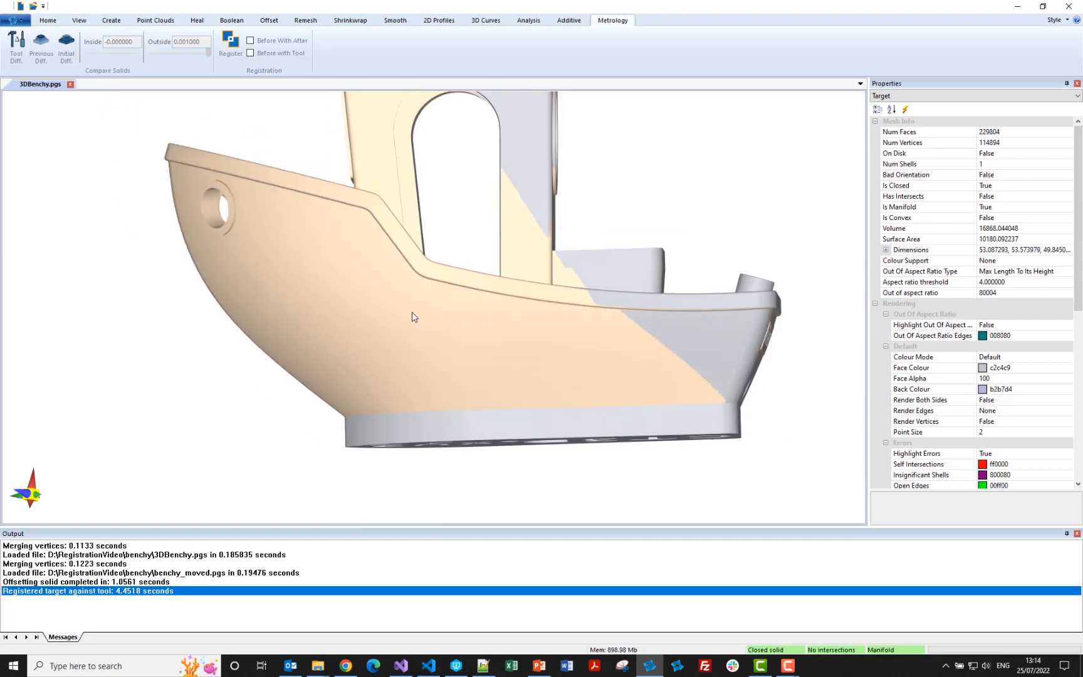
{"action": "middle_click_drag", "start_coordinate": [377, 336], "coordinate": [381, 369]}
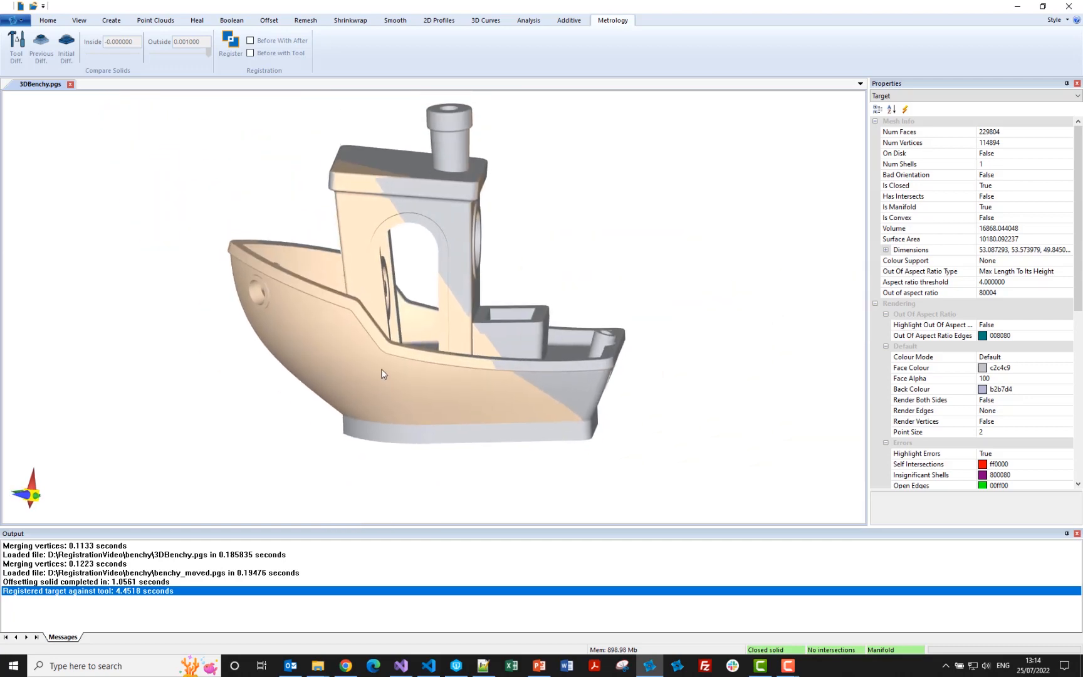
{"action": "left_click_drag", "start_coordinate": [381, 369], "coordinate": [382, 363]}
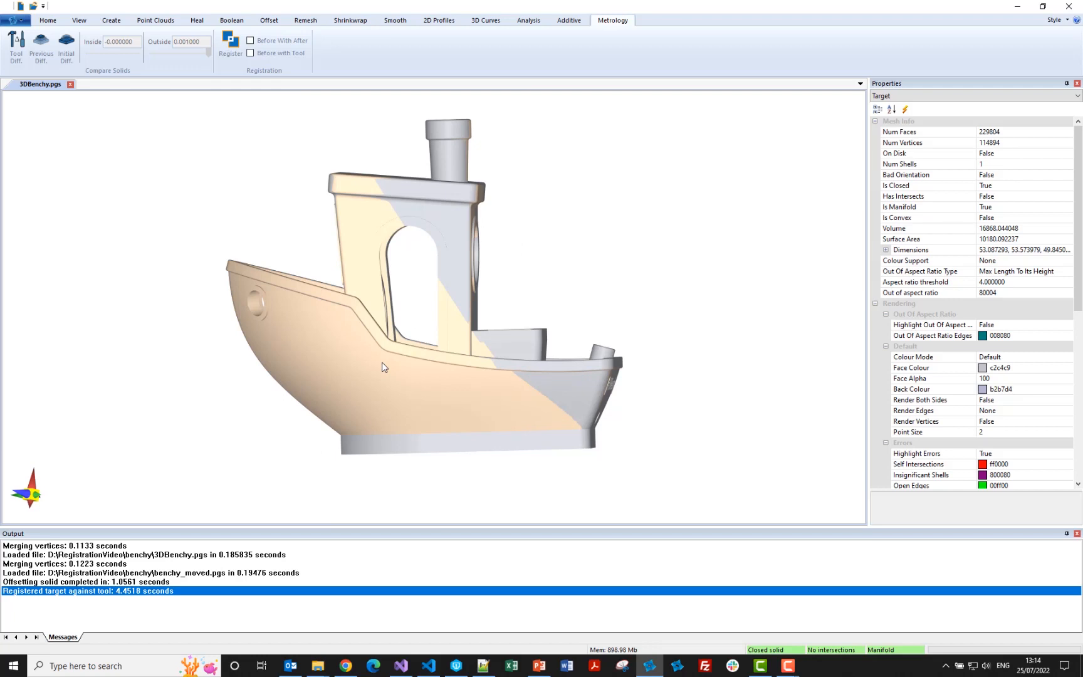
{"action": "left_click", "coordinate": [15, 20]}
{"action": "left_click", "coordinate": [22, 124]}
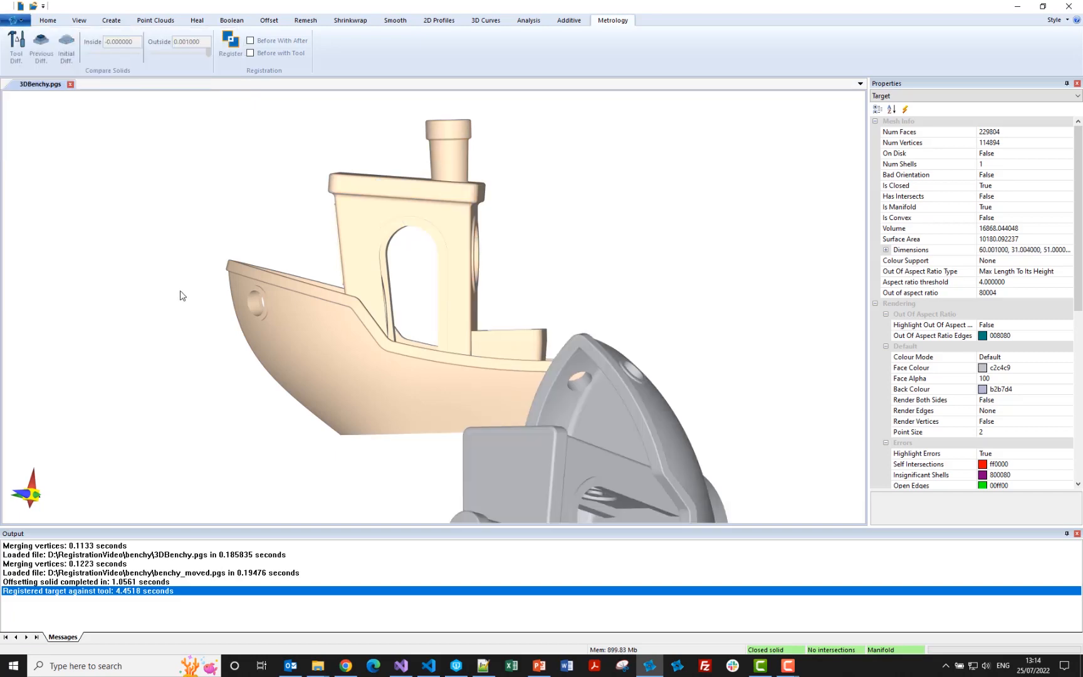
- Register the target boat against the tool boat again and check the alignment of the two hulls
{"action": "left_click_drag", "start_coordinate": [246, 333], "coordinate": [193, 315]}
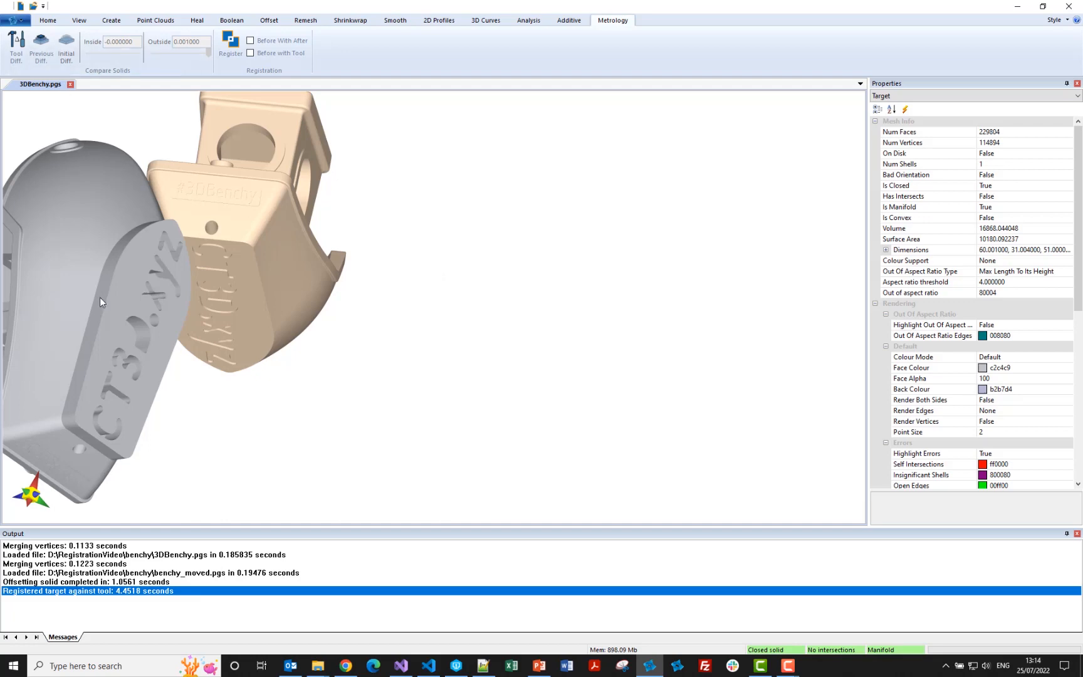
{"action": "scroll", "coordinate": [99, 278], "scroll_direction": "up", "scroll_amount": 5}
{"action": "left_click_drag", "start_coordinate": [98, 279], "coordinate": [398, 398]}
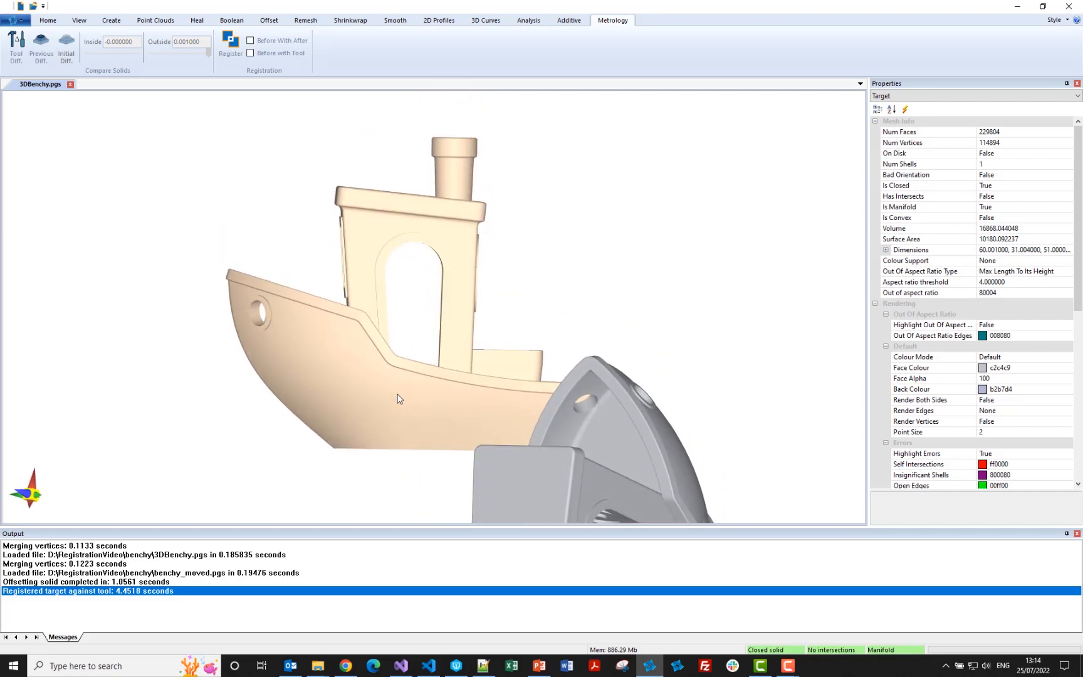
{"action": "left_click", "coordinate": [230, 42]}
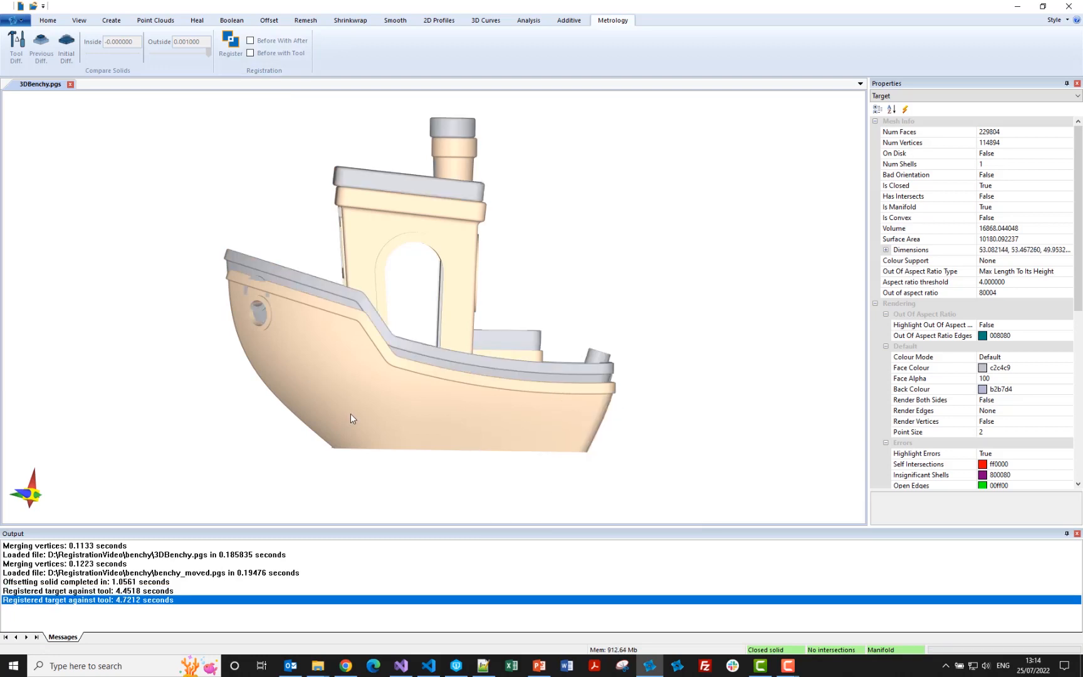
{"action": "middle_click_drag", "start_coordinate": [350, 413], "coordinate": [381, 418]}
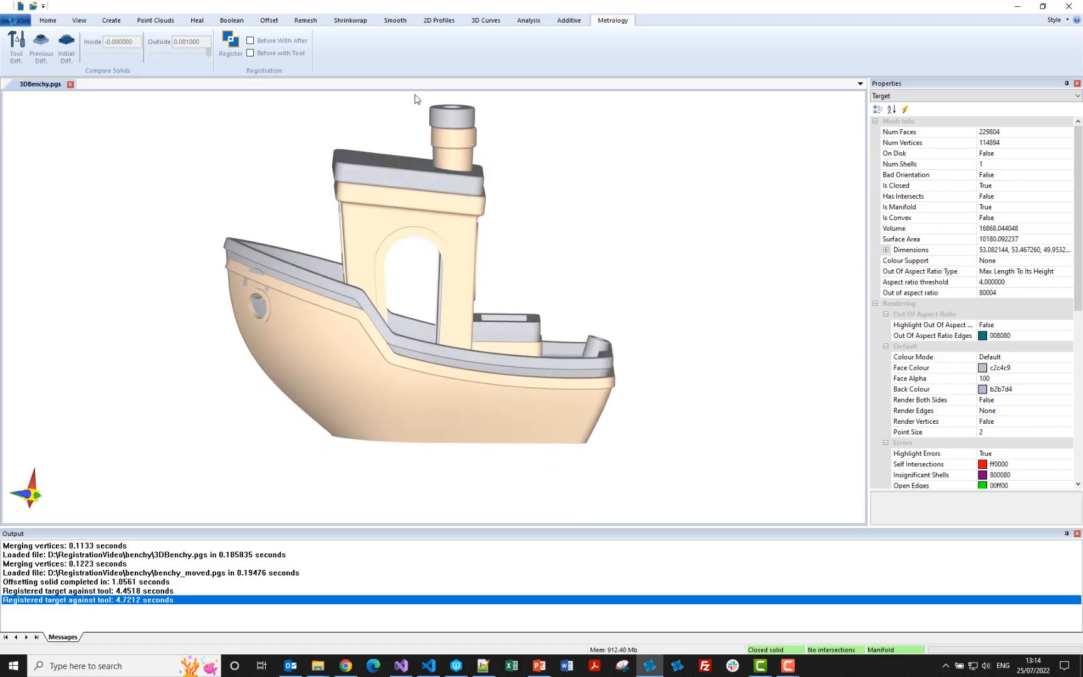
{"action": "middle_click_drag", "start_coordinate": [393, 371], "coordinate": [393, 395]}
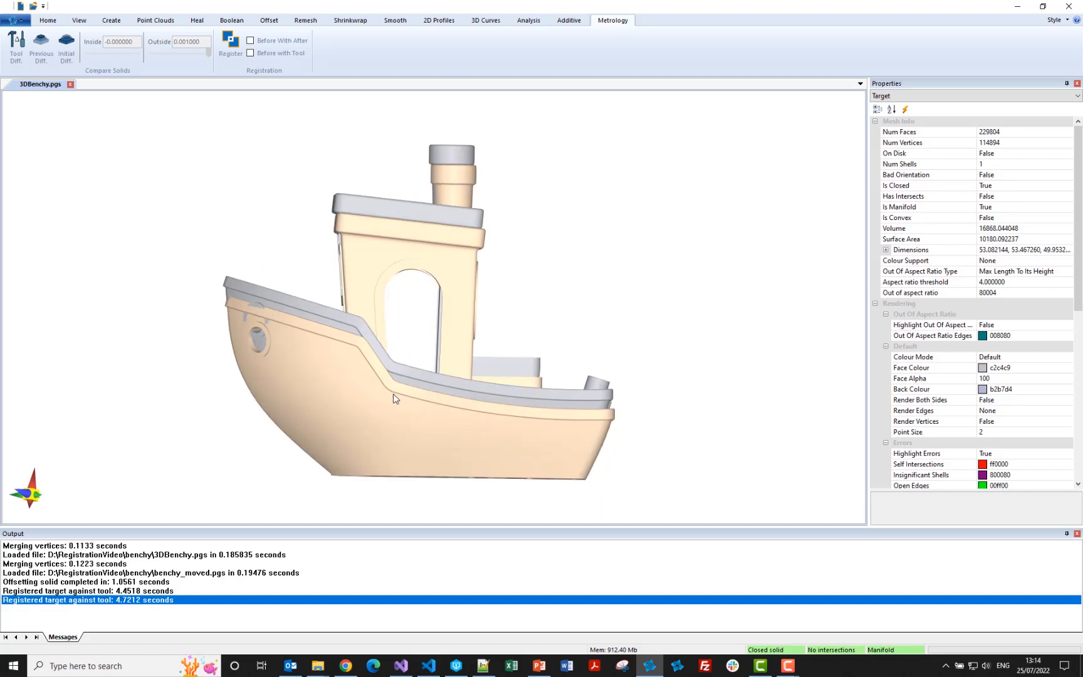
- Hide the tool boat to examine the target's extended base up close, and show all solids again
{"action": "scroll", "coordinate": [394, 398], "scroll_direction": "up", "scroll_amount": 8}
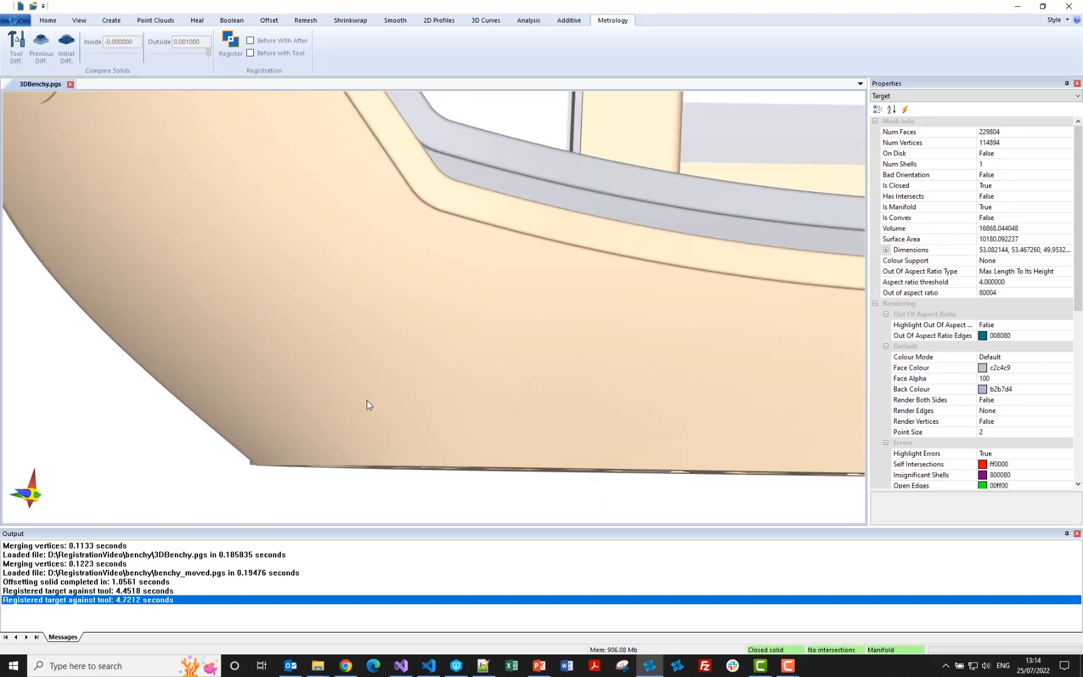
{"action": "right_click", "coordinate": [372, 396]}
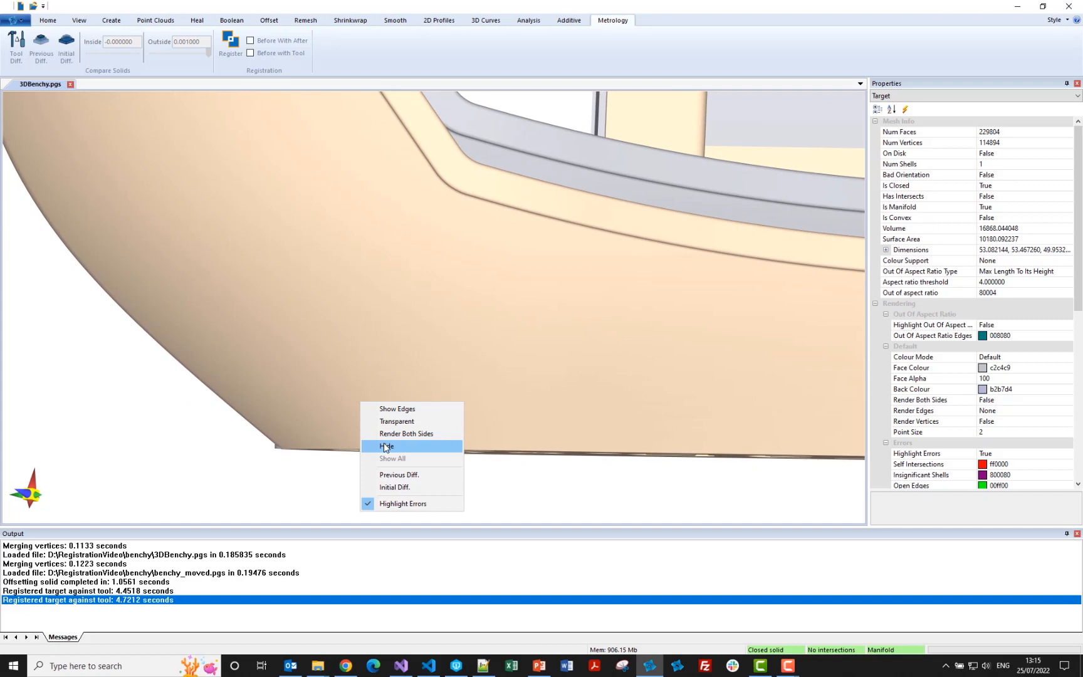
{"action": "right_click", "coordinate": [329, 373]}
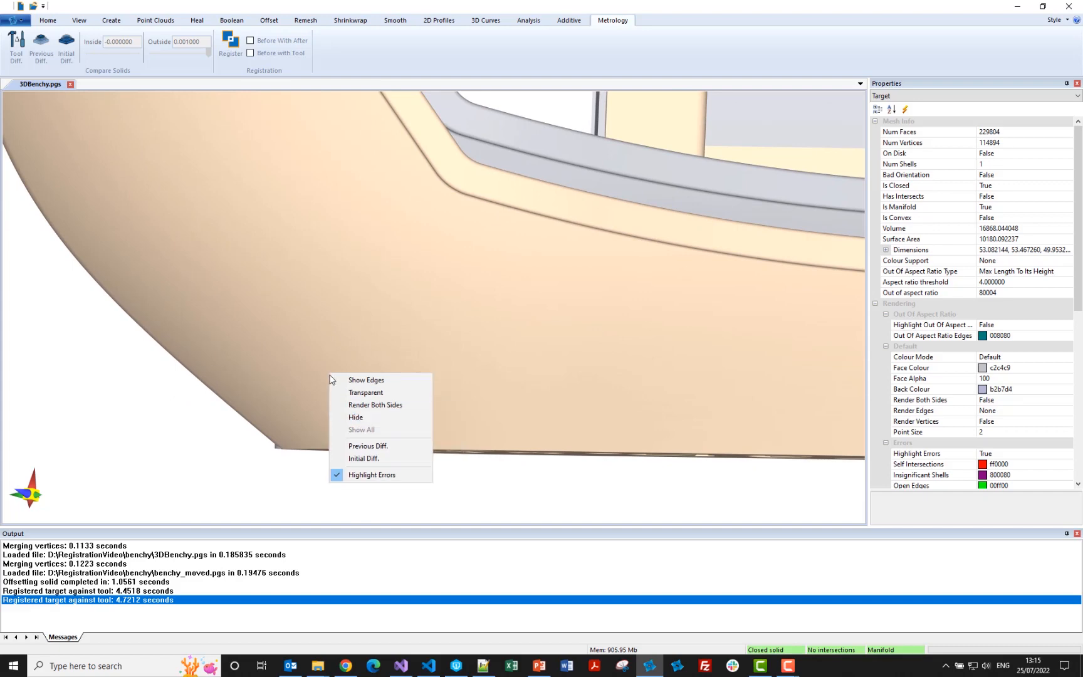
{"action": "left_click", "coordinate": [359, 418]}
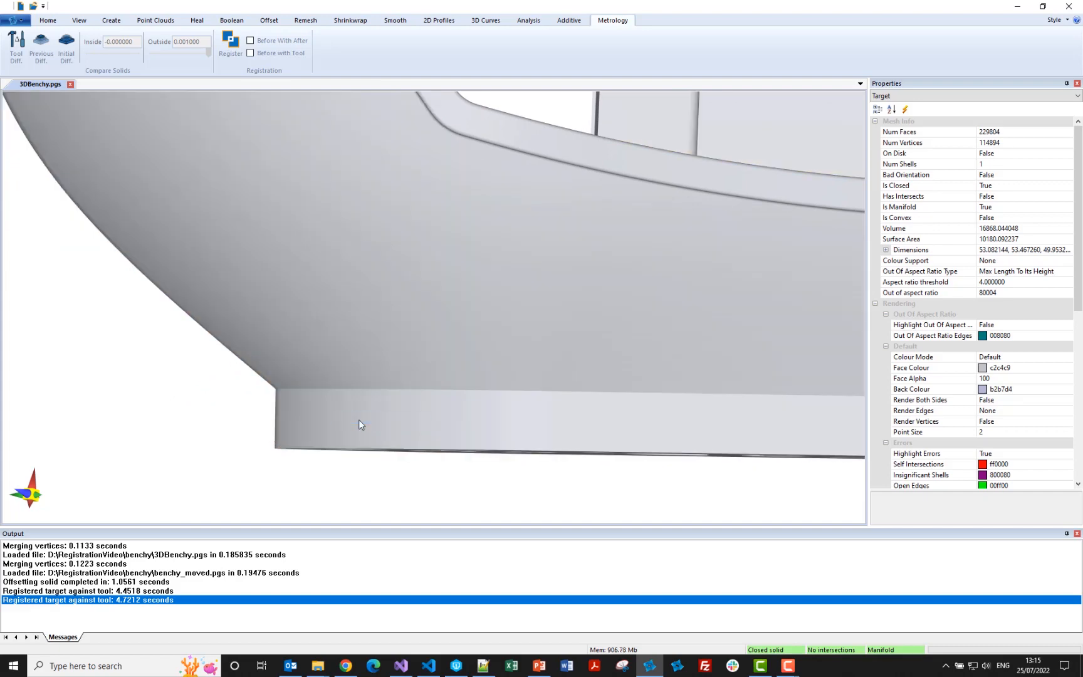
{"action": "right_click", "coordinate": [350, 361]}
{"action": "left_click", "coordinate": [370, 420]}
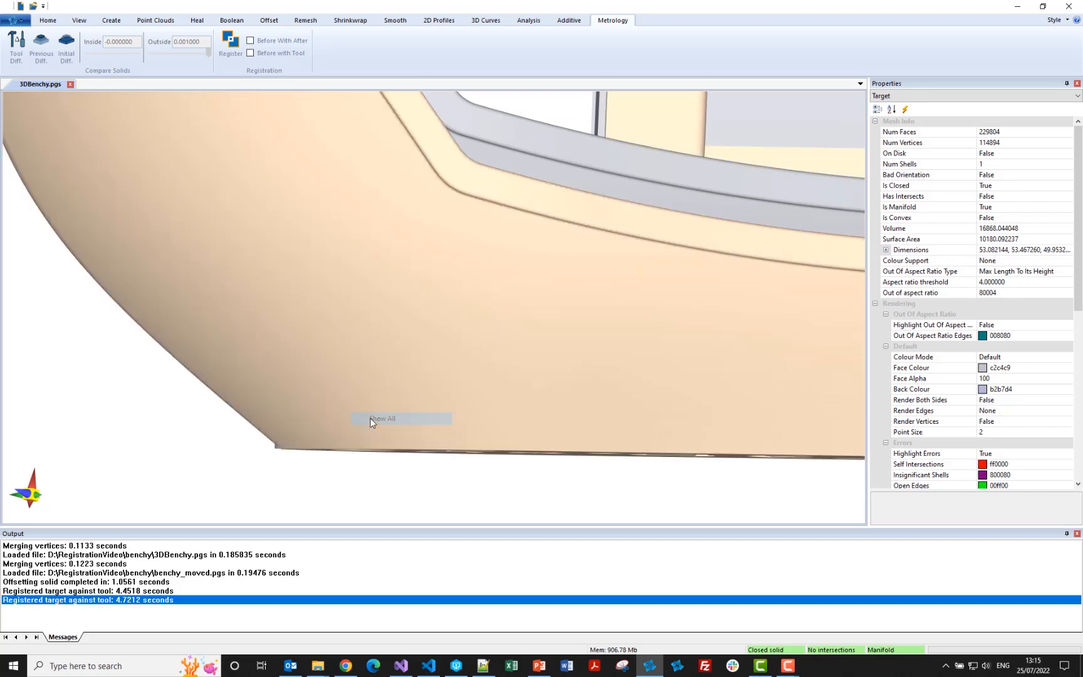
{"action": "scroll", "coordinate": [355, 389], "scroll_direction": "down", "scroll_amount": 5}
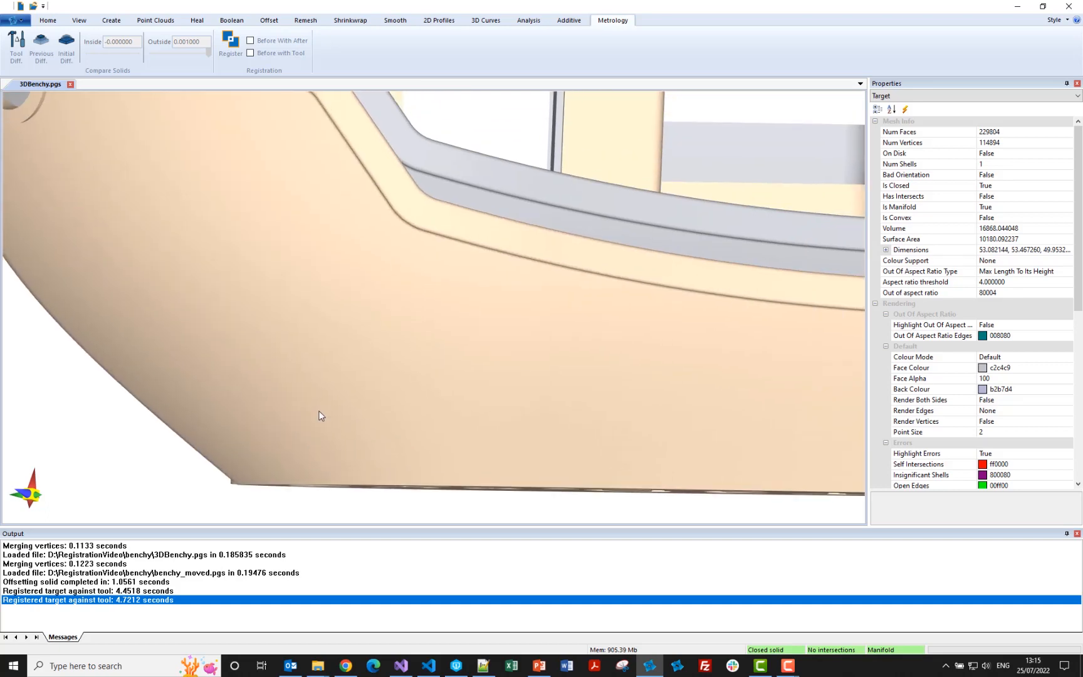
{"action": "middle_click_drag", "start_coordinate": [291, 405], "coordinate": [290, 399]}
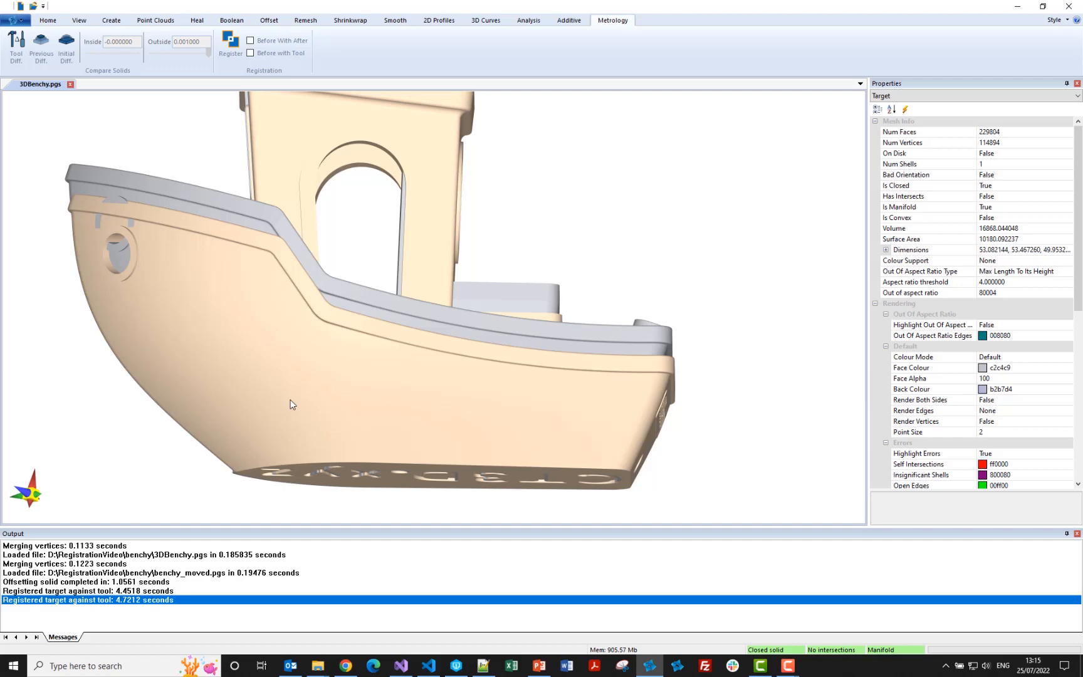
- Close 3DBenchy.pgs without saving its changes and open Pipe.stl as the target
{"action": "left_click", "coordinate": [71, 85]}
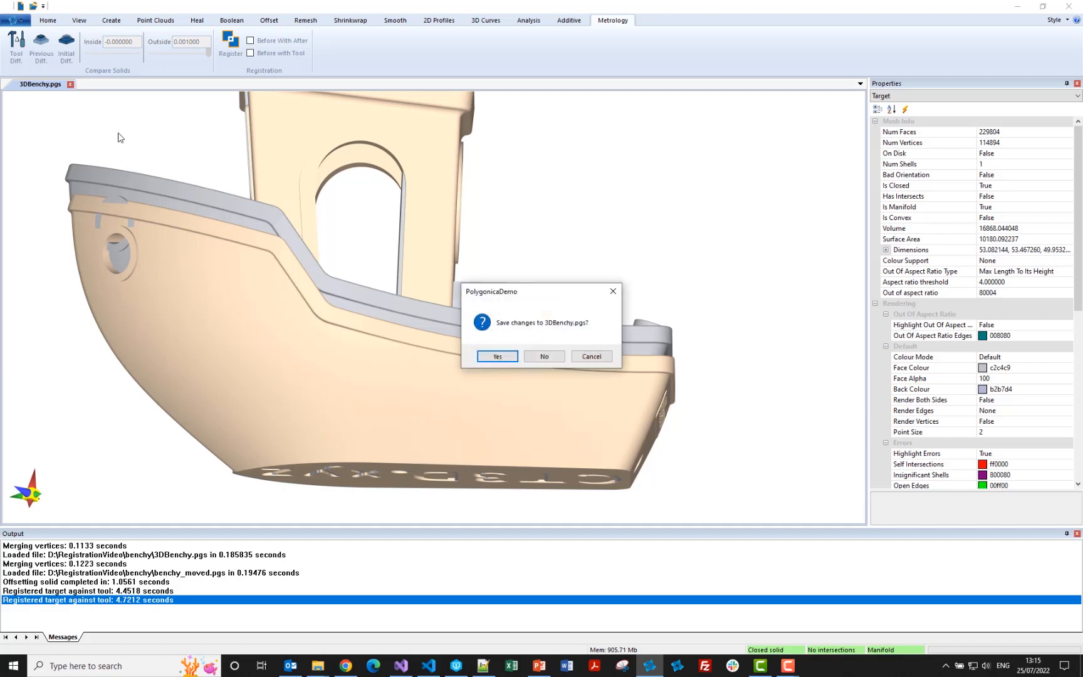
{"action": "left_click", "coordinate": [538, 357]}
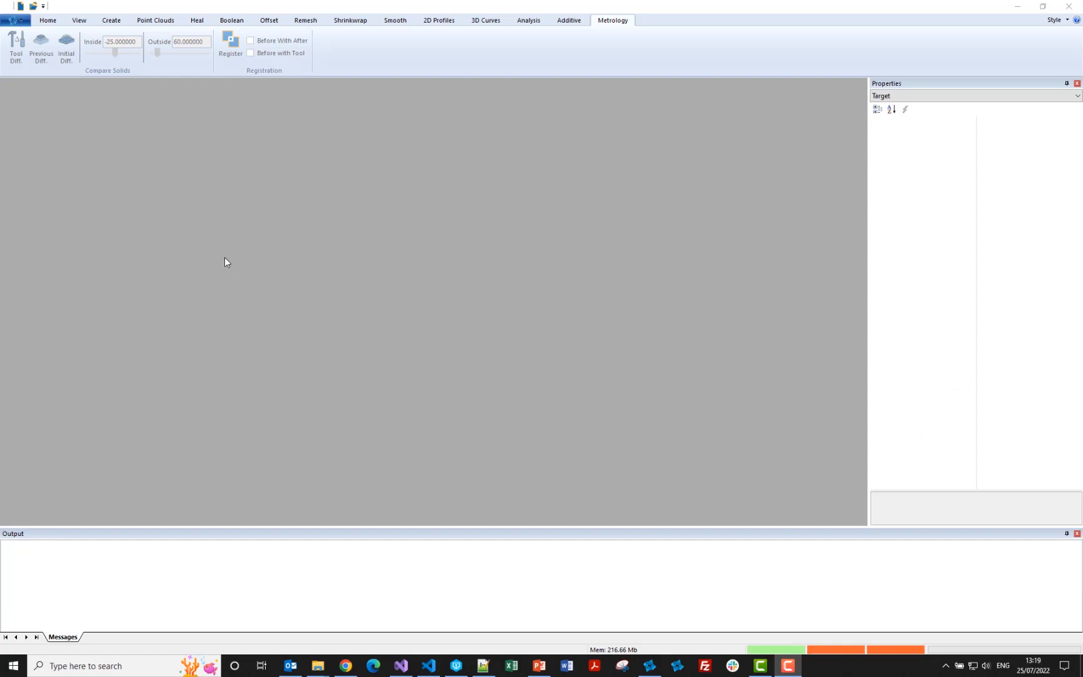
{"action": "left_click", "coordinate": [33, 6]}
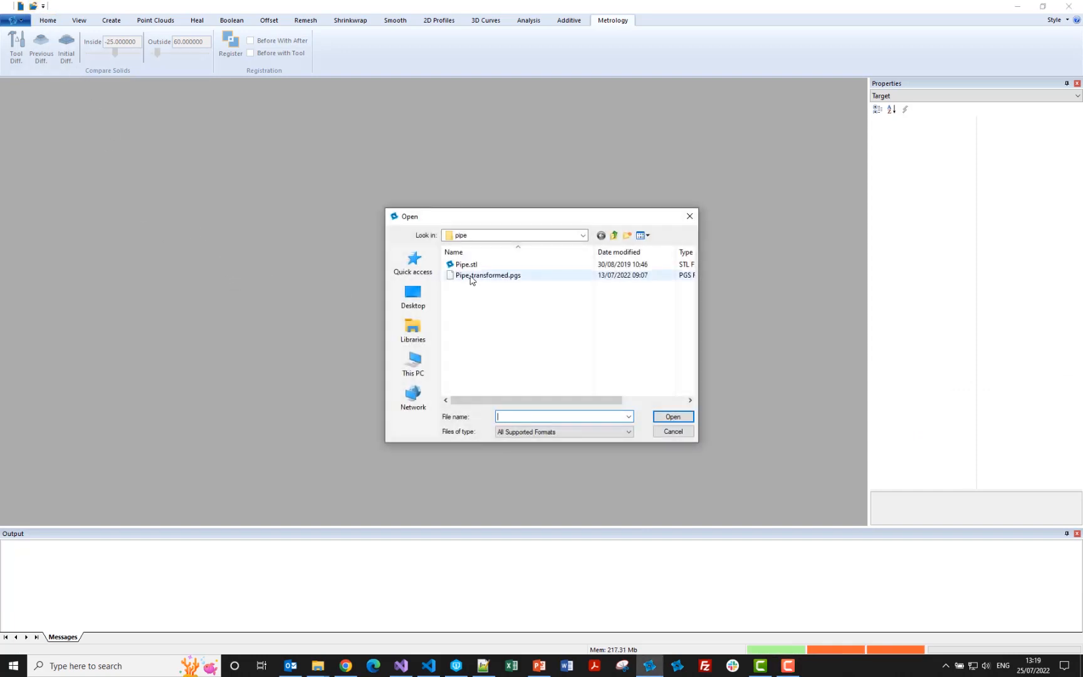
{"action": "left_click", "coordinate": [473, 266]}
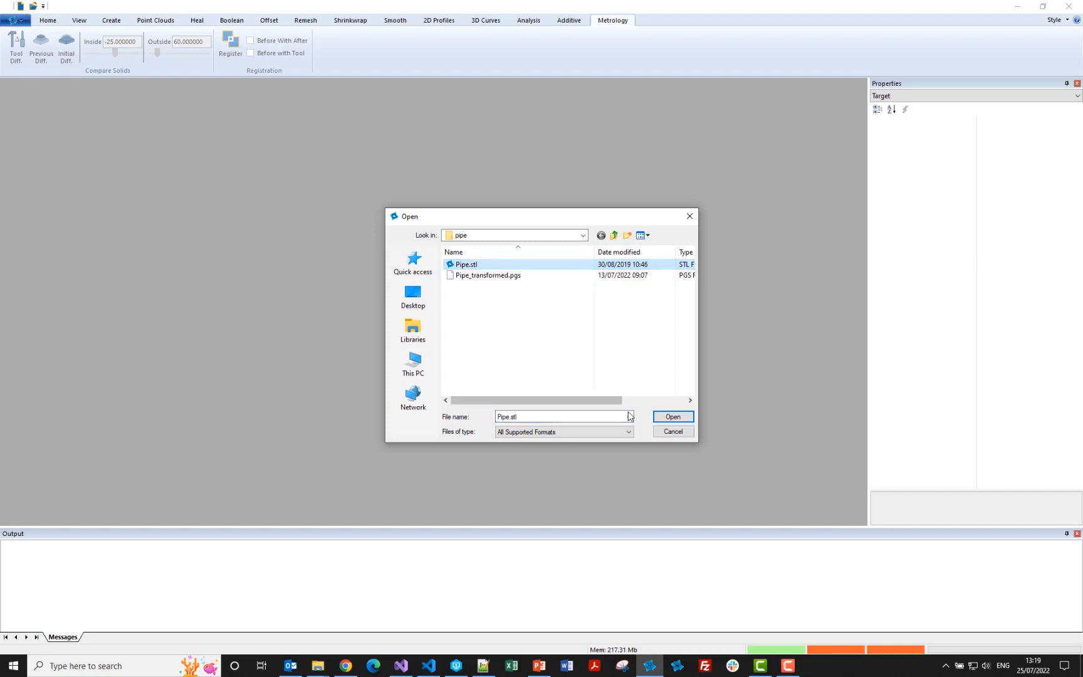
{"action": "left_click", "coordinate": [656, 417]}
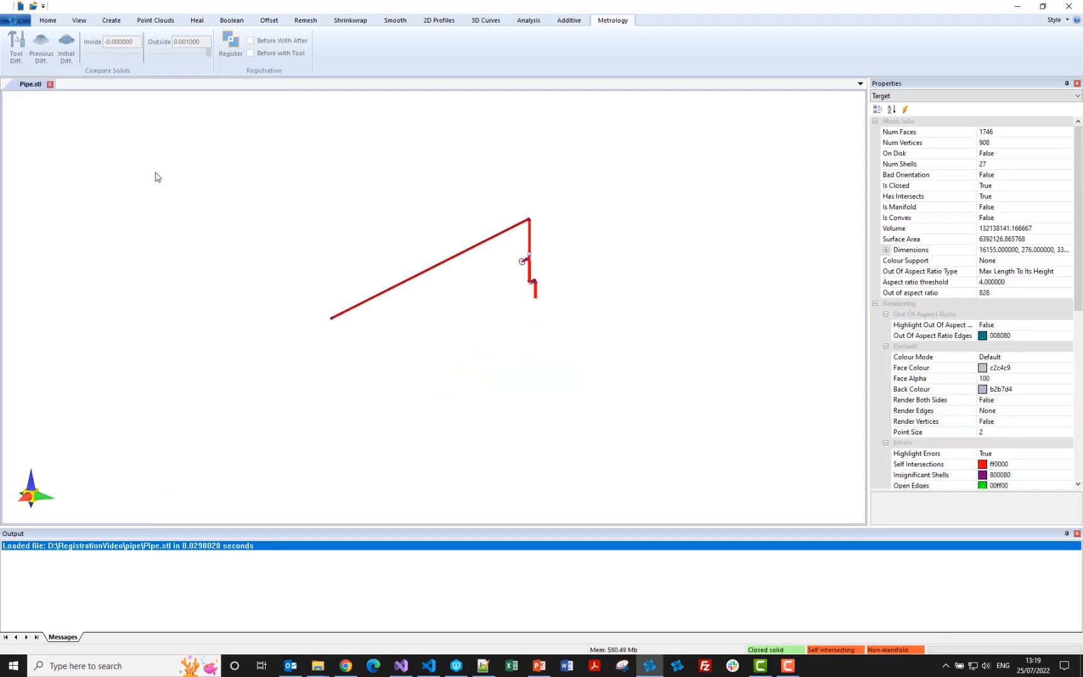
- Load Pipe_transformed.pgs as the tool solid and decline healing the model
{"action": "left_click", "coordinate": [47, 20]}
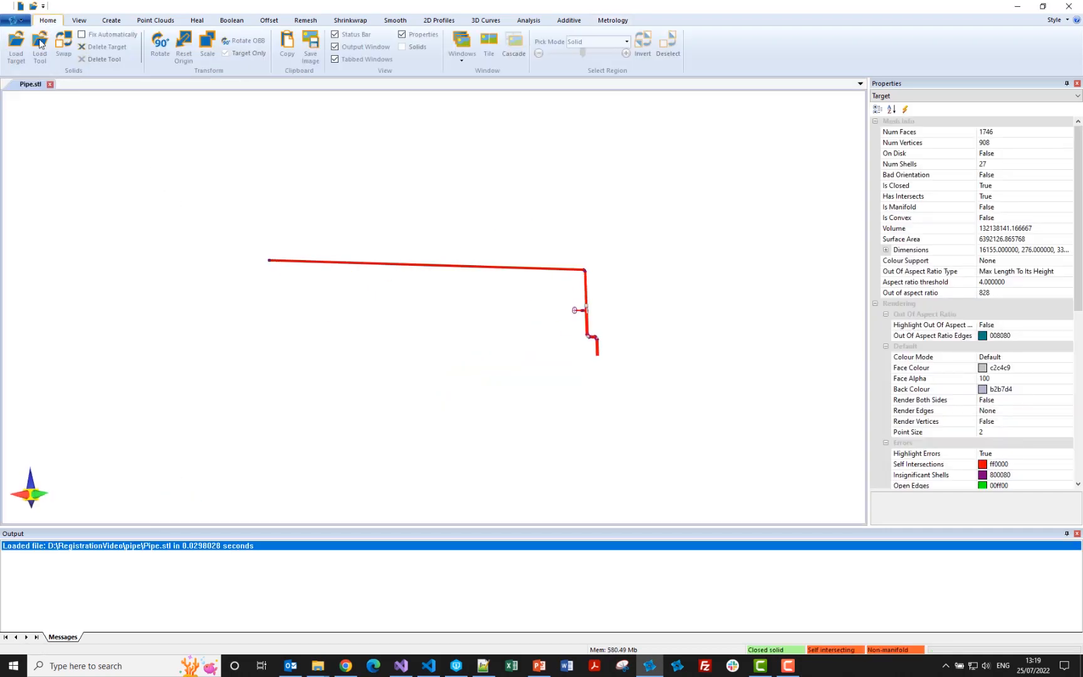
{"action": "left_click", "coordinate": [39, 47]}
{"action": "left_click", "coordinate": [483, 275]}
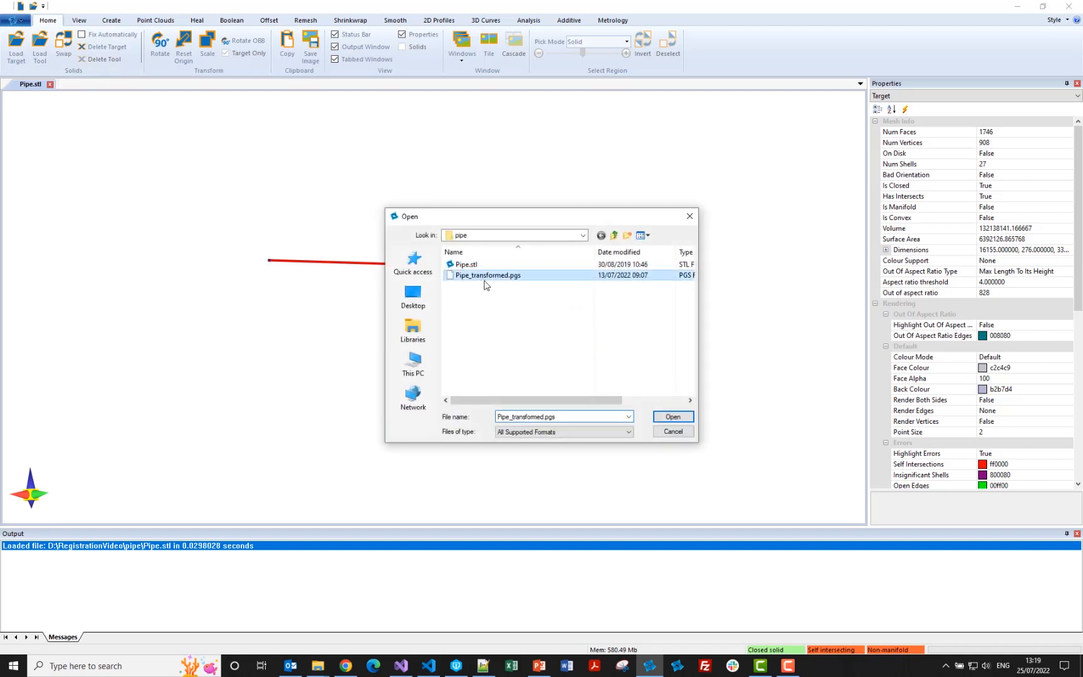
{"action": "left_click", "coordinate": [672, 416]}
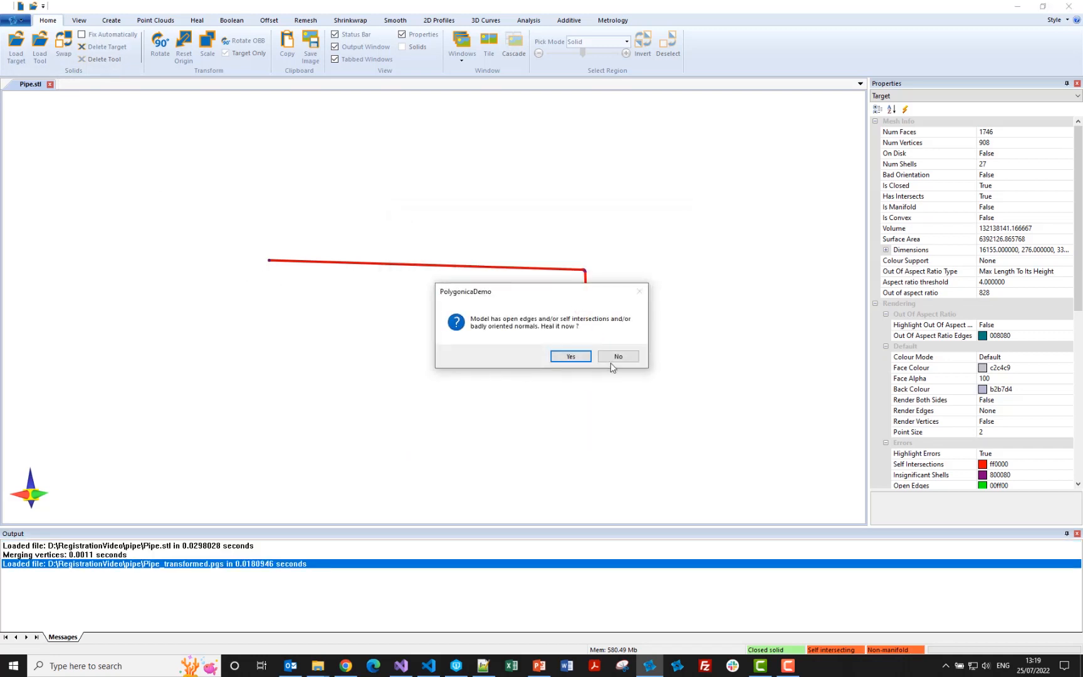
{"action": "left_click", "coordinate": [616, 357]}
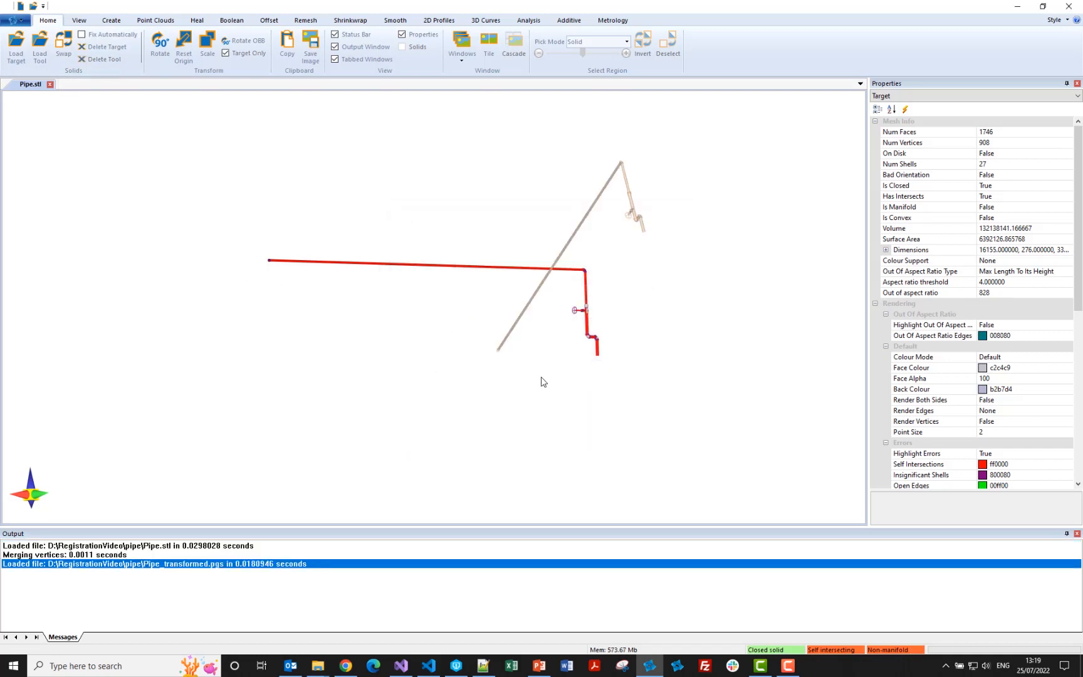
- Turn off error highlighting on the target pipe
{"action": "mouse_move", "coordinate": [541, 379]}
{"action": "middle_mouse_down"}
{"action": "mouse_move", "coordinate": [501, 365]}
{"action": "mouse_move", "coordinate": [515, 369]}
{"action": "middle_mouse_up"}
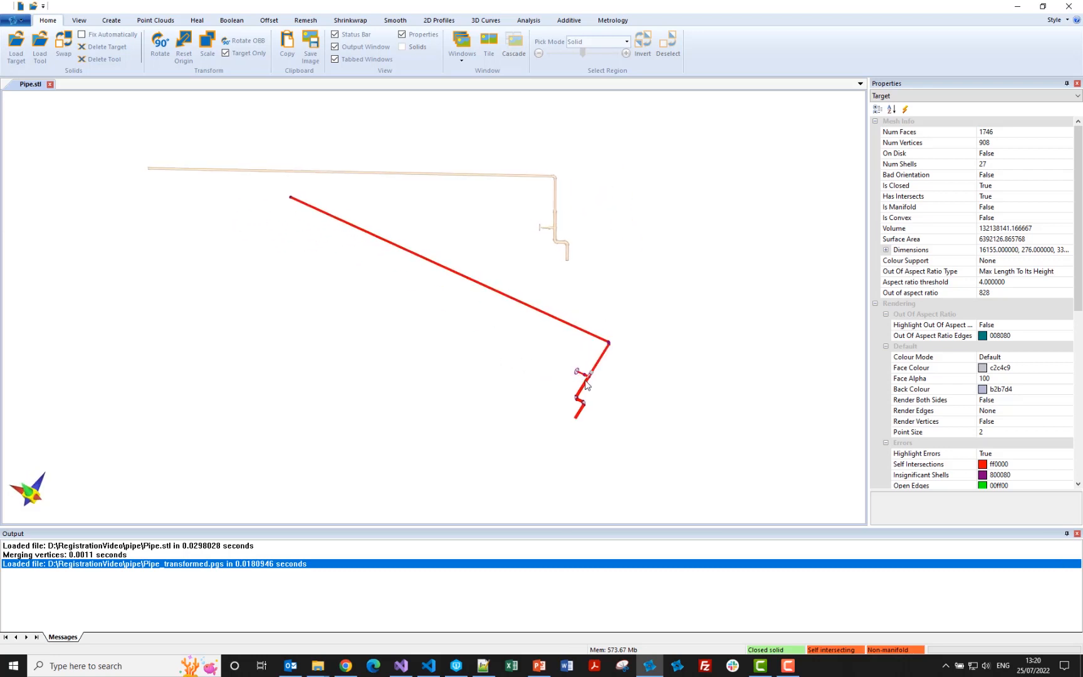
{"action": "right_click", "coordinate": [586, 385]}
{"action": "left_click", "coordinate": [619, 485]}
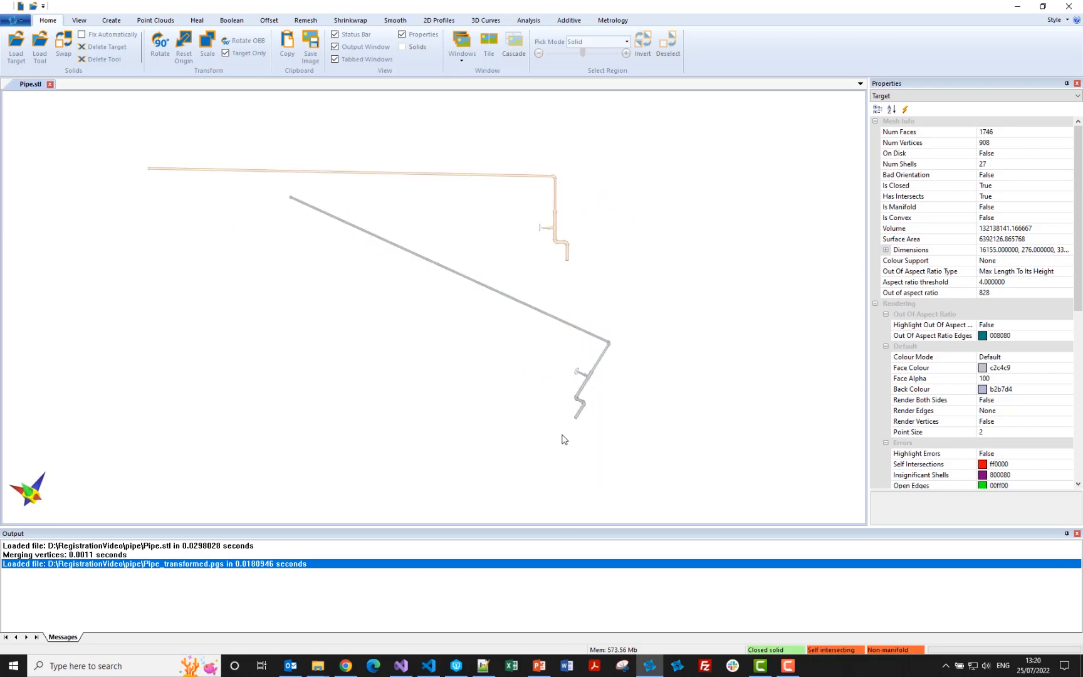
- Register the target pipe against the tool and check the fit at the valves and the open pipe end
{"action": "left_click", "coordinate": [609, 19]}
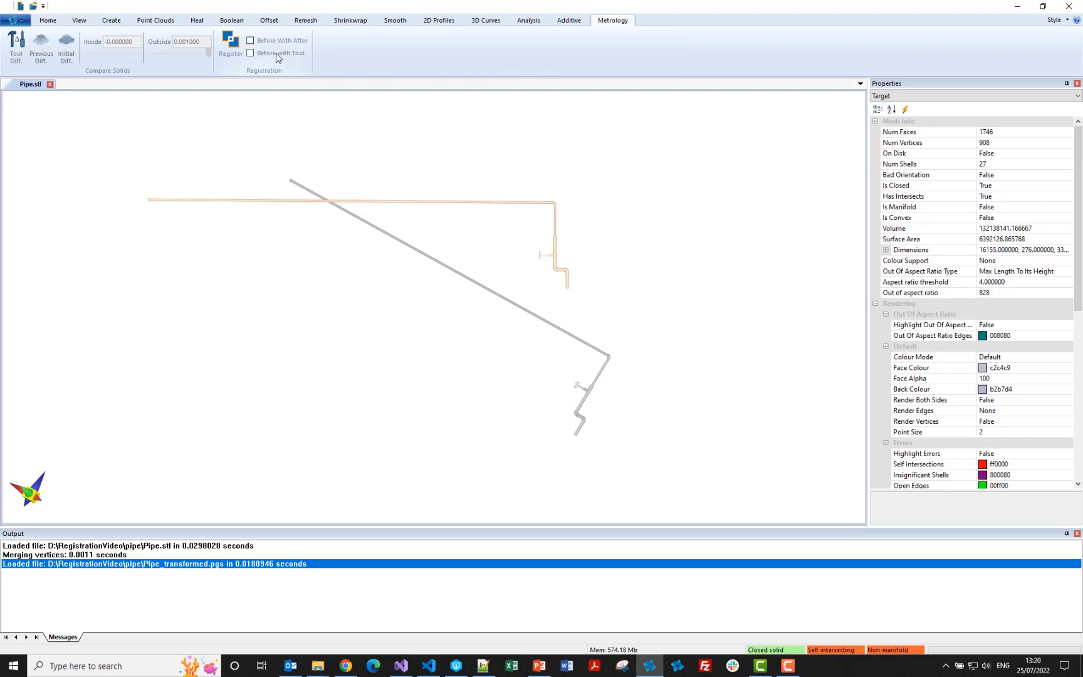
{"action": "left_click", "coordinate": [230, 41]}
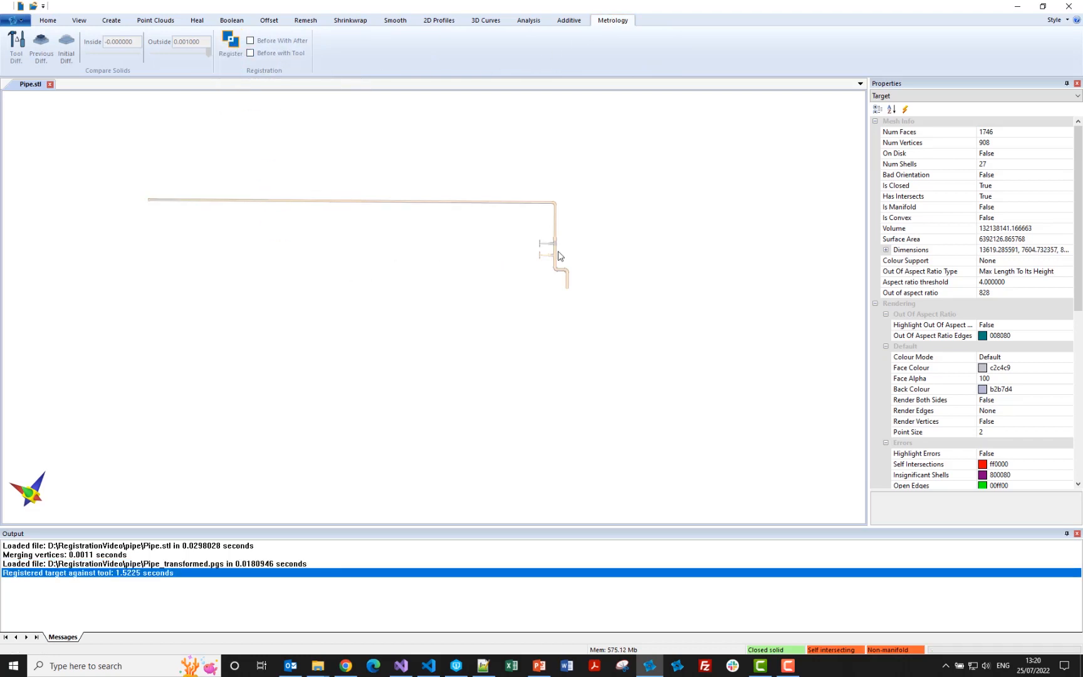
{"action": "scroll", "coordinate": [557, 254], "scroll_direction": "up", "scroll_amount": 6}
{"action": "middle_click_drag", "start_coordinate": [517, 244], "coordinate": [491, 367]}
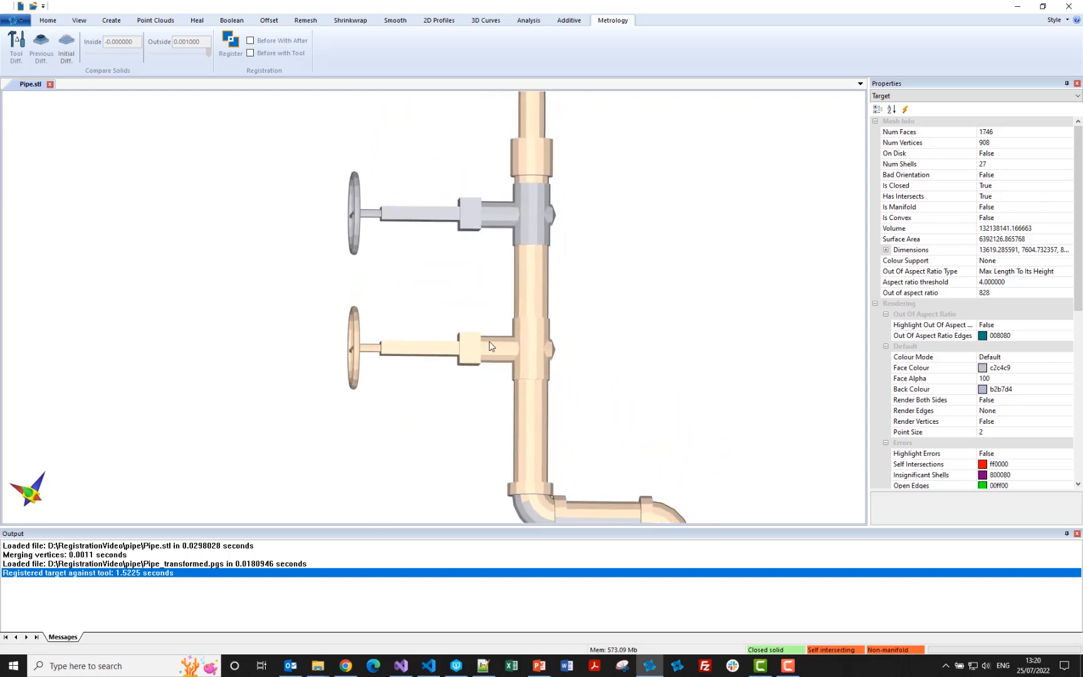
{"action": "scroll", "coordinate": [478, 307], "scroll_direction": "down", "scroll_amount": 3}
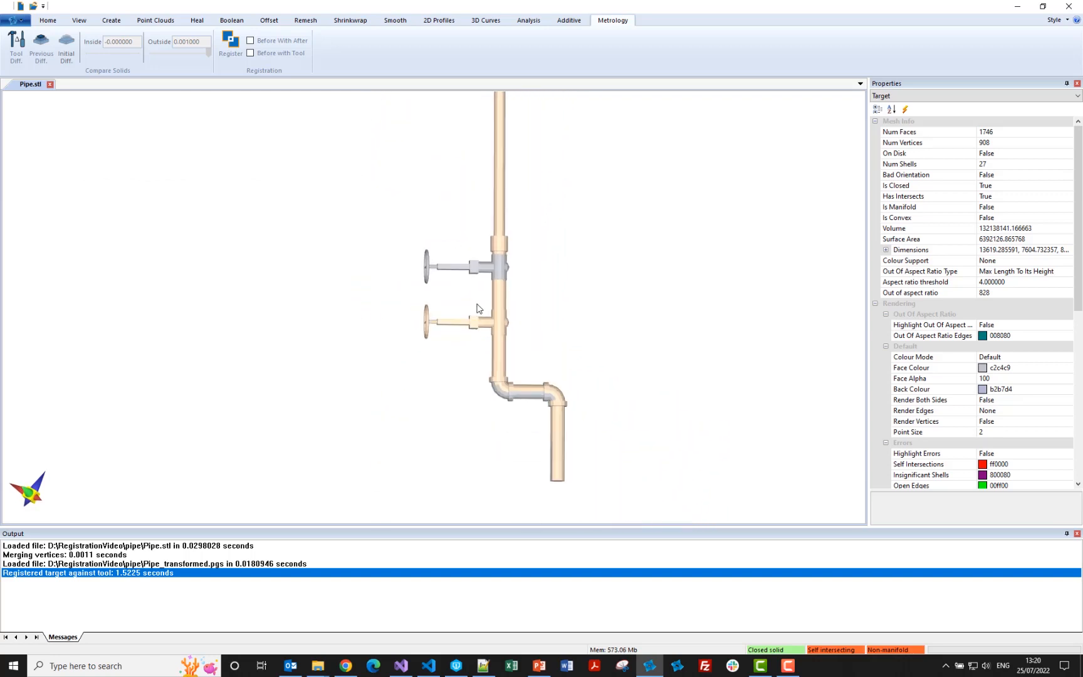
{"action": "scroll", "coordinate": [561, 473], "scroll_direction": "up", "scroll_amount": 3}
{"action": "scroll", "coordinate": [561, 473], "scroll_direction": "up", "scroll_amount": 3}
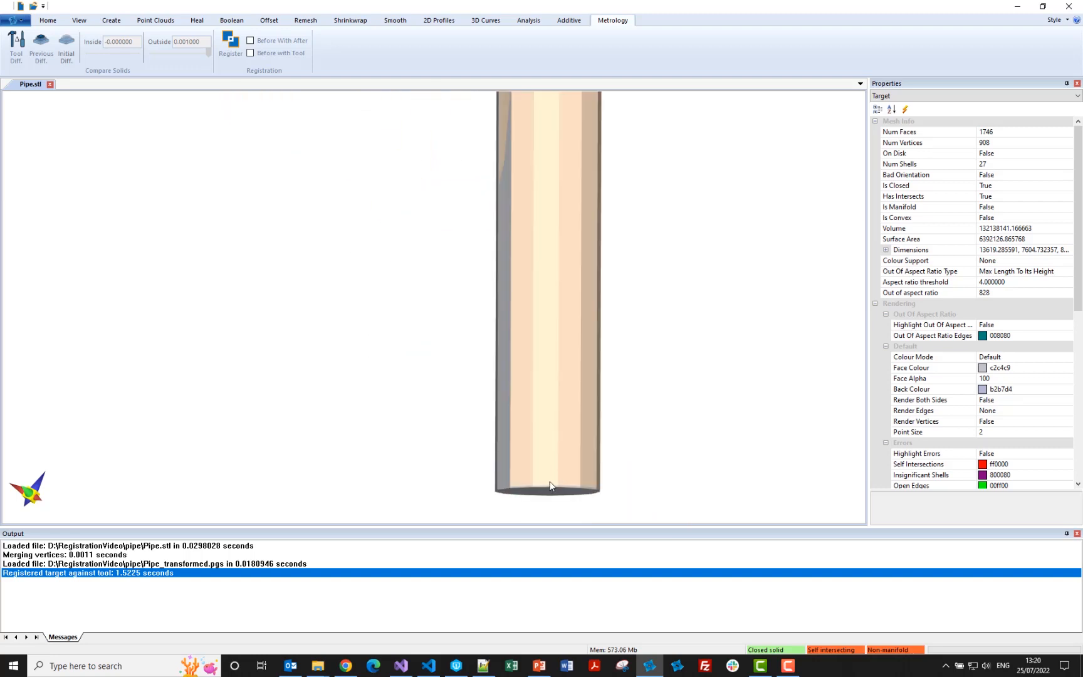
{"action": "middle_click_drag", "start_coordinate": [547, 466], "coordinate": [547, 470]}
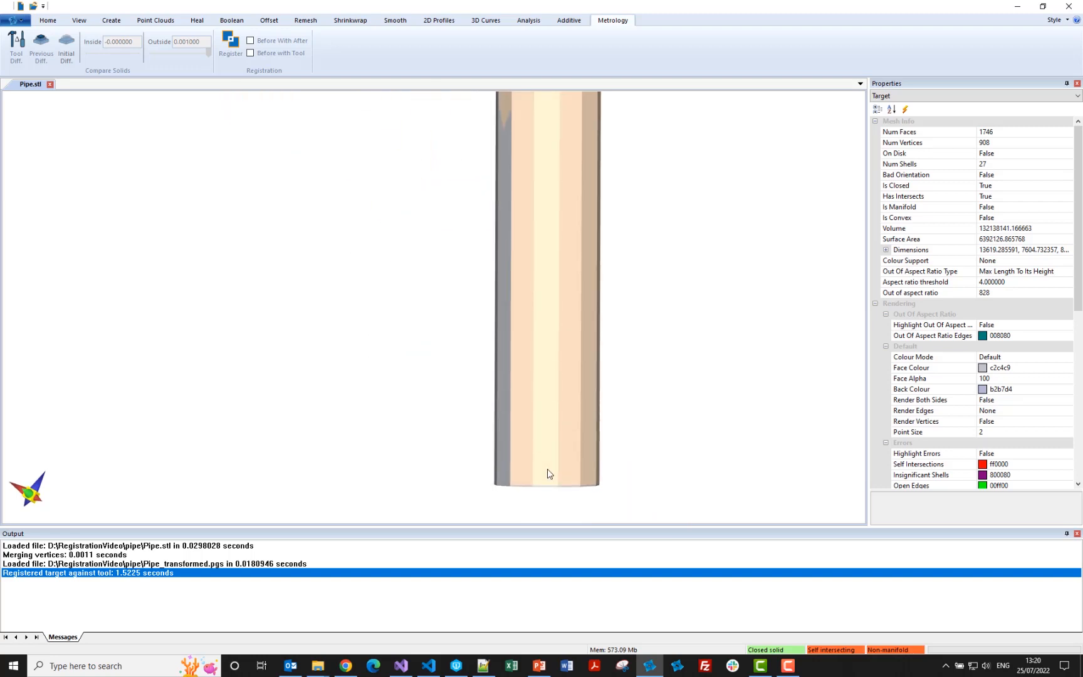
{"action": "scroll", "coordinate": [547, 473], "scroll_direction": "down", "scroll_amount": 5}
- Compare the registered pipe with the tool as a difference map, setting the limits to -5 inside and 30 outside
{"action": "left_click", "coordinate": [16, 45]}
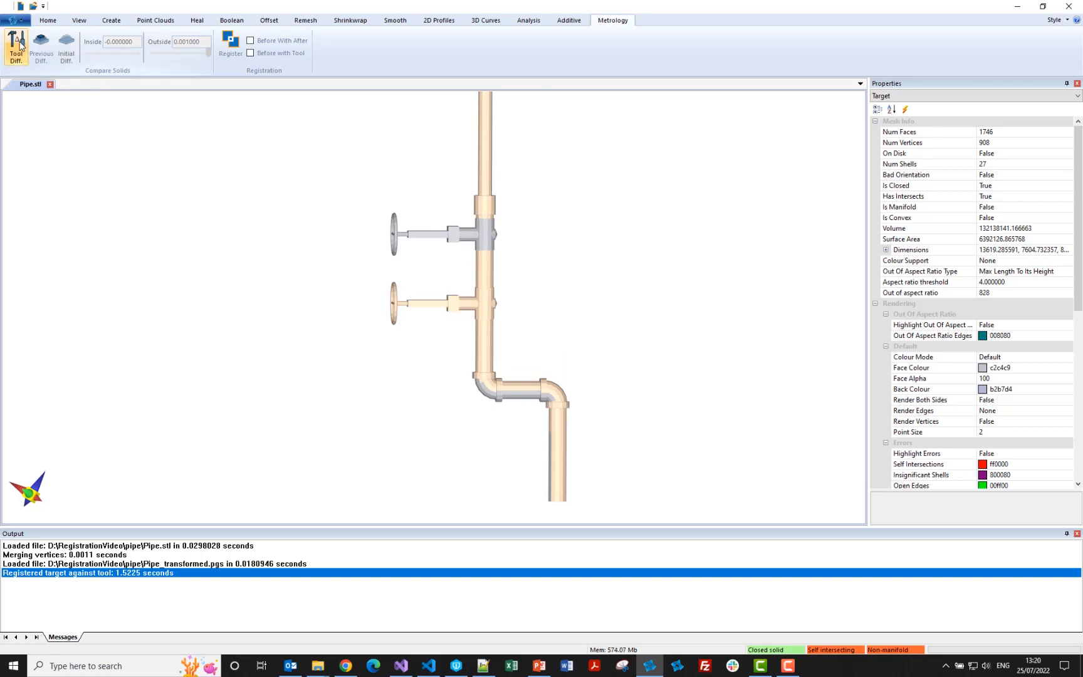
{"action": "middle_click_drag", "start_coordinate": [263, 333], "coordinate": [250, 299]}
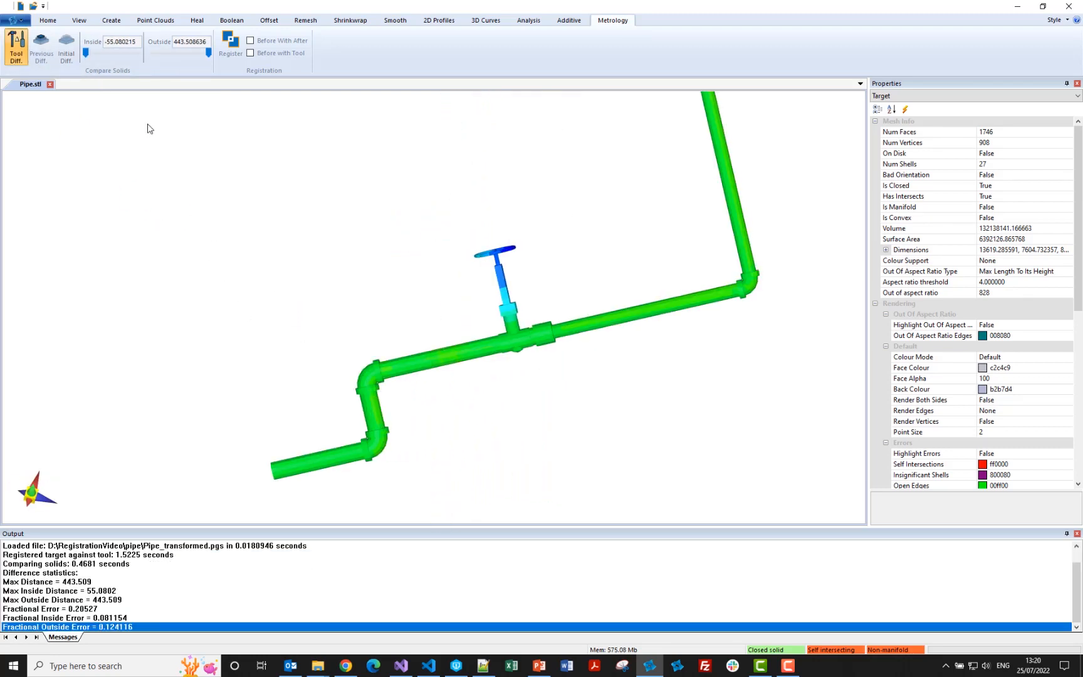
{"action": "left_click_drag", "start_coordinate": [86, 53], "coordinate": [106, 53]}
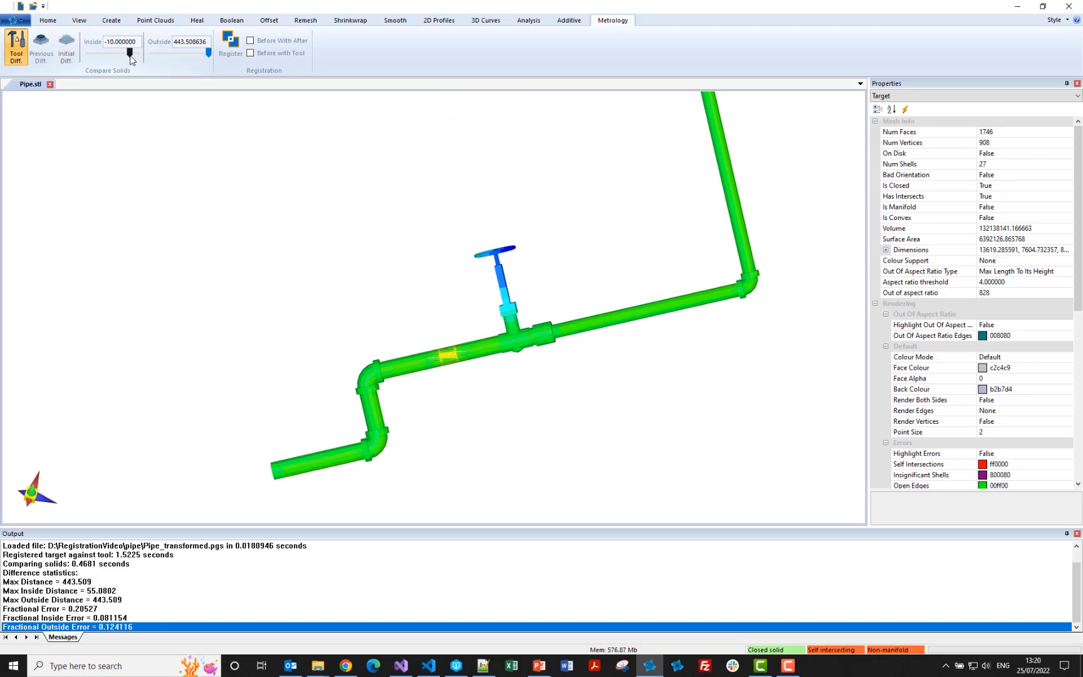
{"action": "left_click_drag", "start_coordinate": [163, 54], "coordinate": [162, 54]}
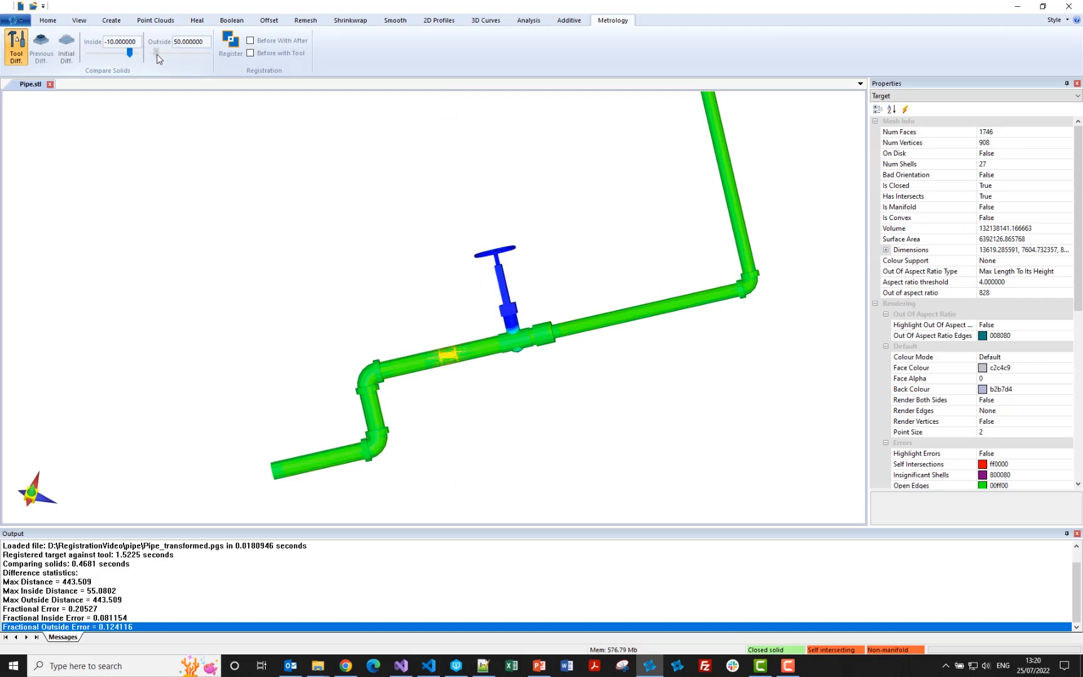
{"action": "left_click_drag", "start_coordinate": [131, 58], "coordinate": [134, 54]}
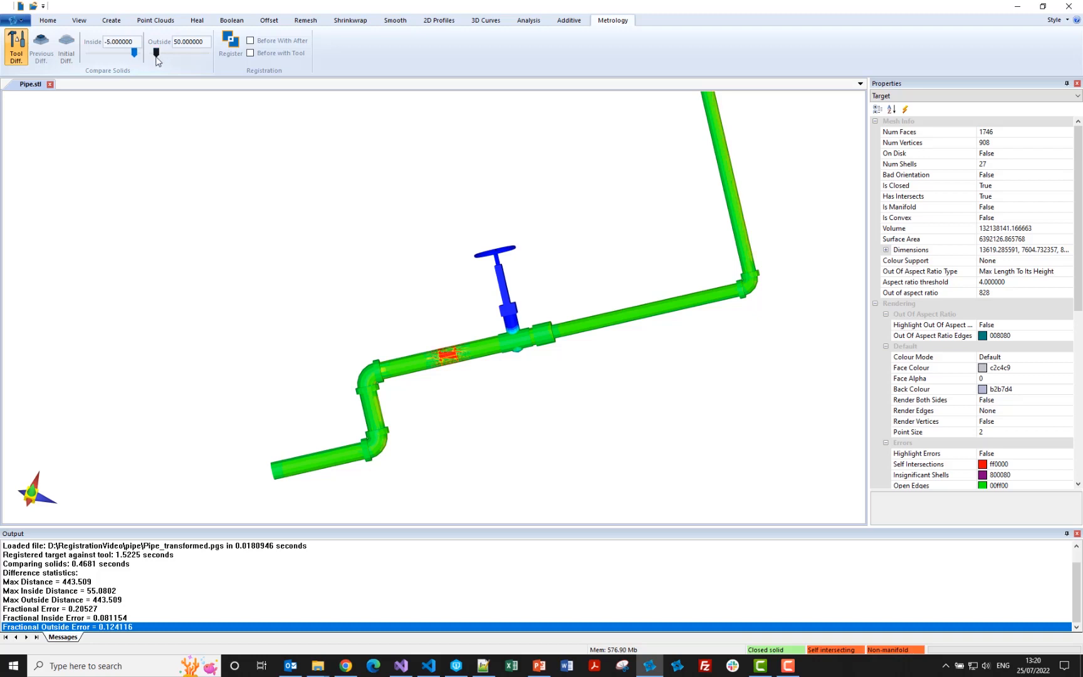
{"action": "left_click_drag", "start_coordinate": [157, 59], "coordinate": [154, 58]}
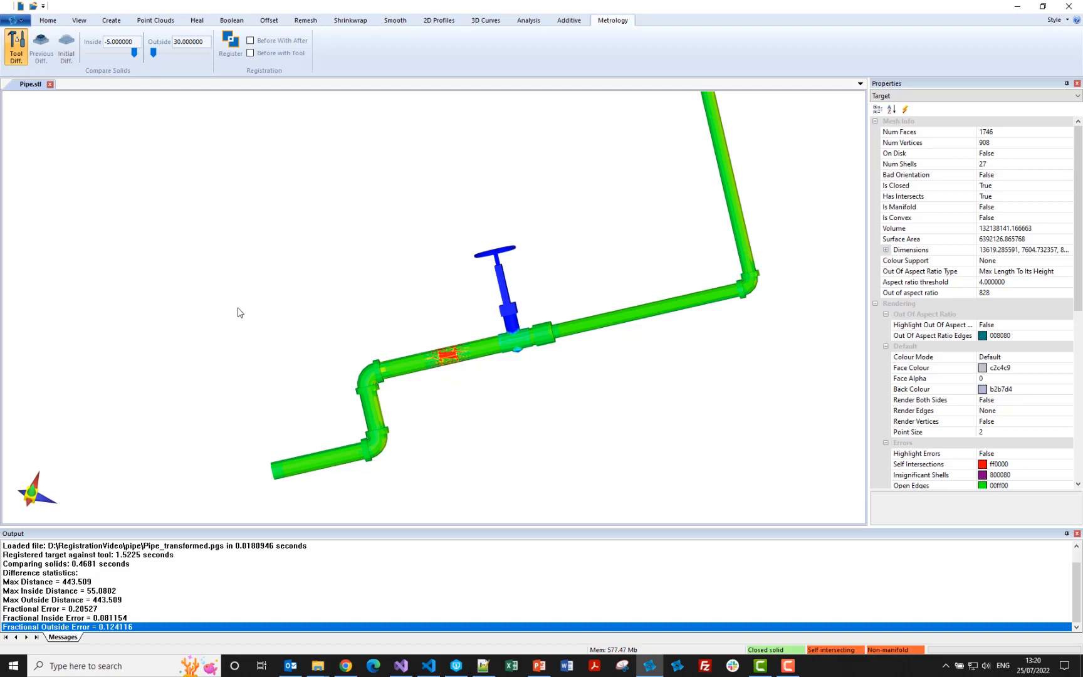
- Close the Pipe.stl document without saving its changes
{"action": "scroll", "coordinate": [239, 308], "scroll_direction": "down", "scroll_amount": 2}
{"action": "middle_click_drag", "start_coordinate": [247, 257], "coordinate": [250, 308]}
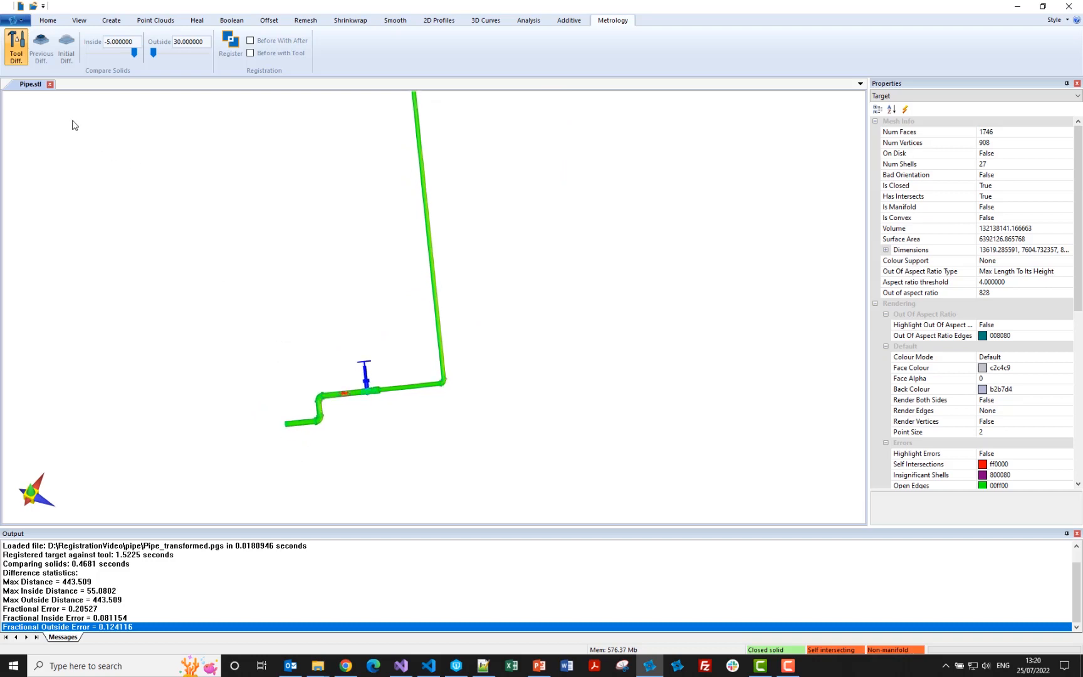
{"action": "left_click", "coordinate": [50, 84]}
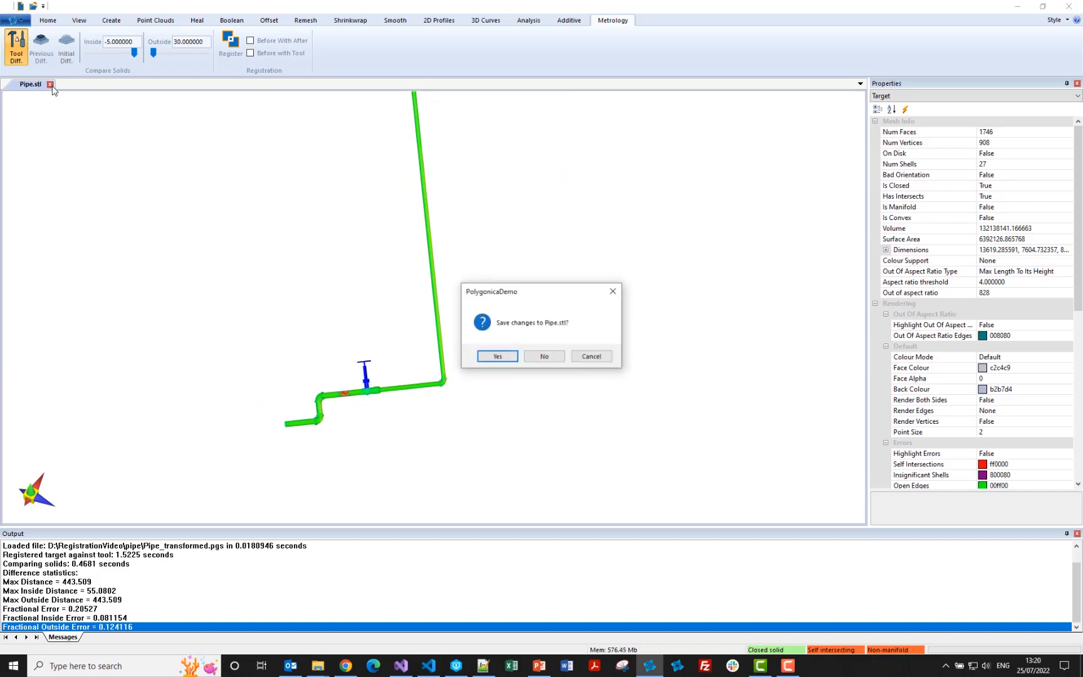
{"action": "left_click", "coordinate": [544, 357]}
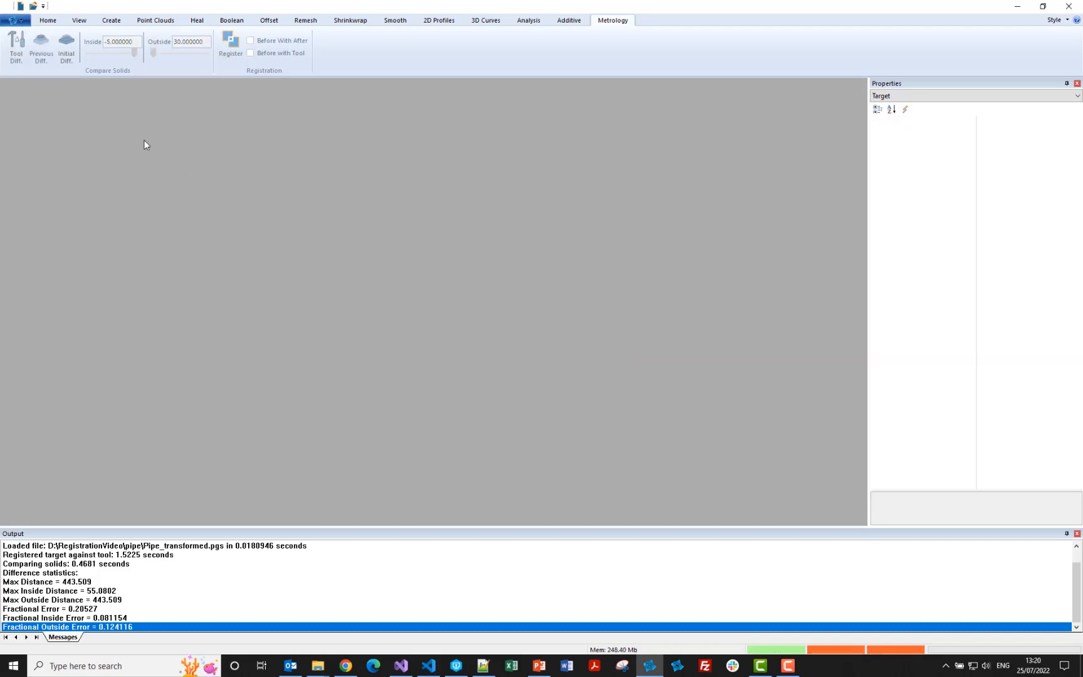
- Open BracketBefore.stl from the bracket folder as the target solid
{"action": "left_click", "coordinate": [33, 5]}
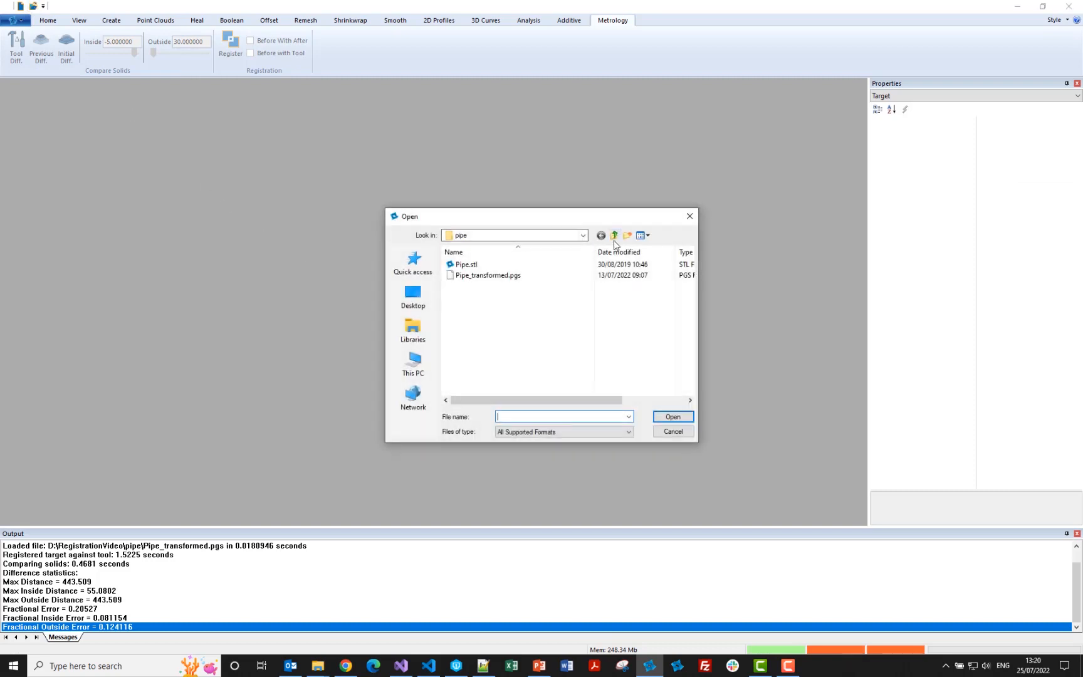
{"action": "left_click", "coordinate": [614, 235]}
{"action": "double_click", "coordinate": [466, 277]}
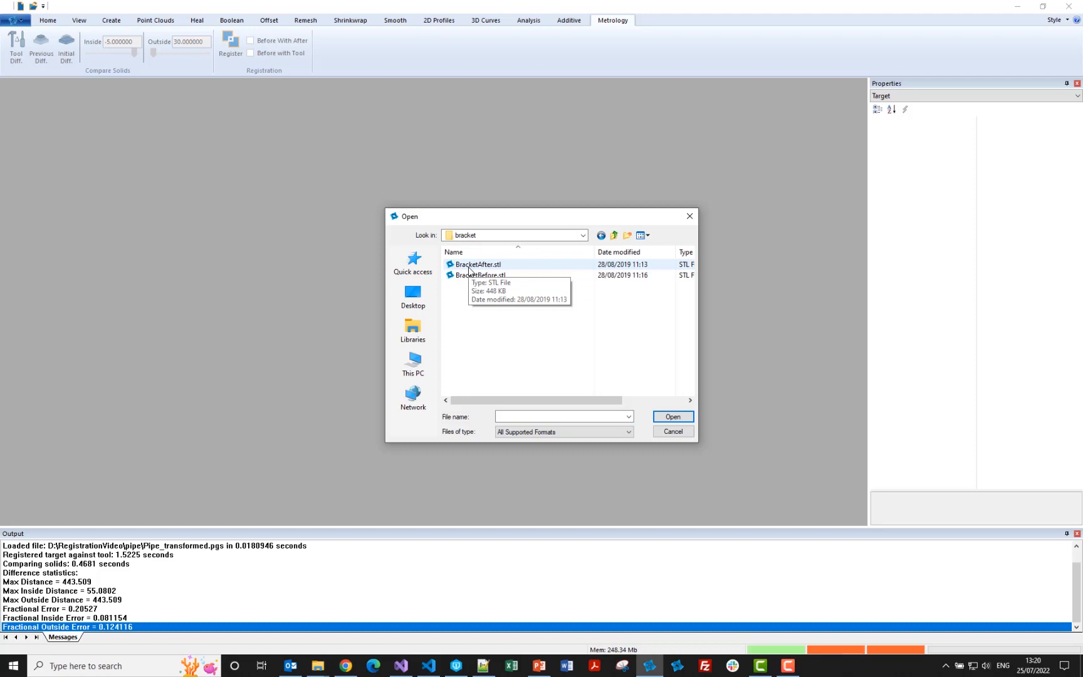
{"action": "double_click", "coordinate": [468, 276]}
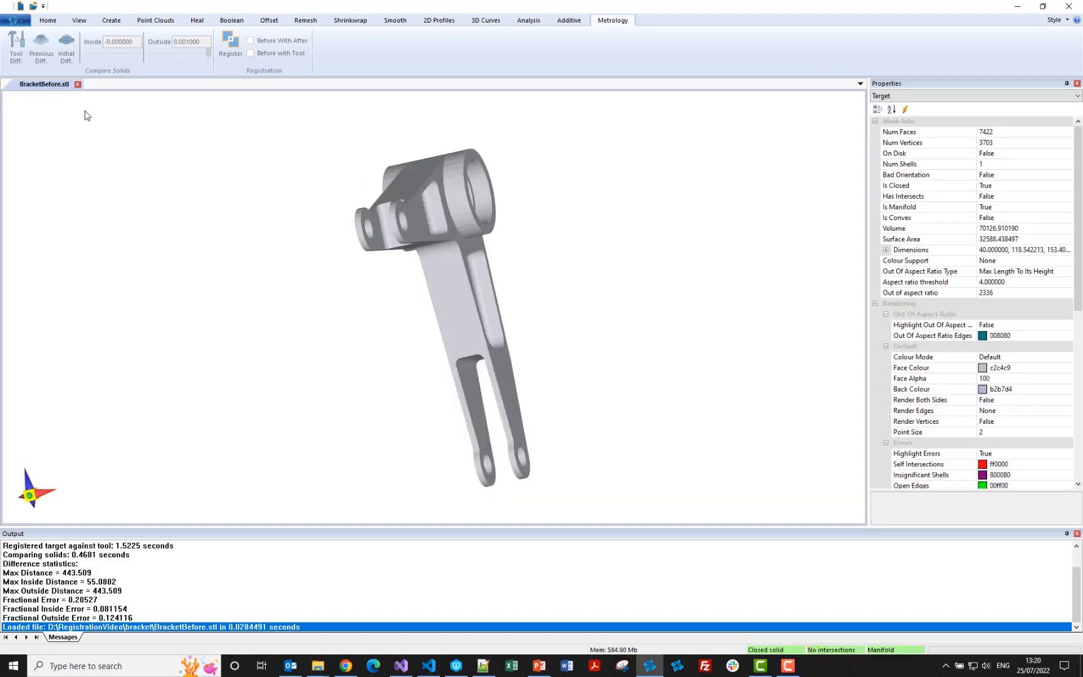
- Load BracketAfter.stl as the tool solid
{"action": "left_click", "coordinate": [47, 20]}
{"action": "left_click", "coordinate": [40, 47]}
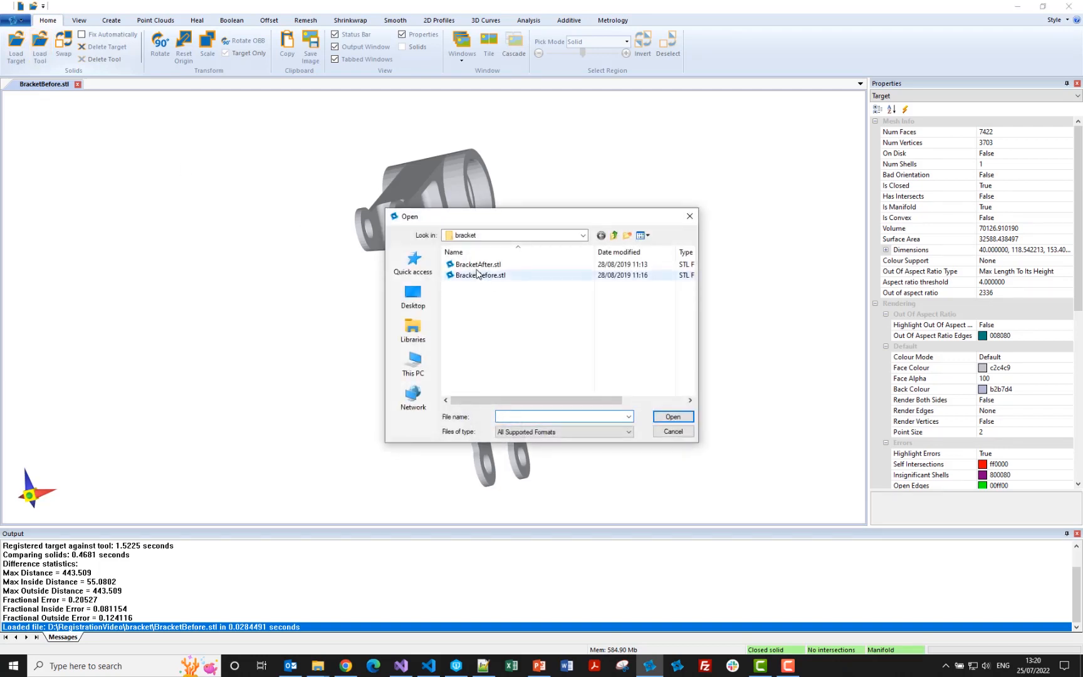
{"action": "double_click", "coordinate": [474, 264]}
- Move the tool bracket beside the target and compare the two around the arm holes and the central boss
{"action": "middle_click_drag", "start_coordinate": [459, 255], "coordinate": [306, 354]}
{"action": "left_click", "coordinate": [382, 217]}
{"action": "left_click_drag", "start_coordinate": [408, 305], "coordinate": [44, 318]}
{"action": "middle_click_drag", "start_coordinate": [230, 315], "coordinate": [403, 238]}
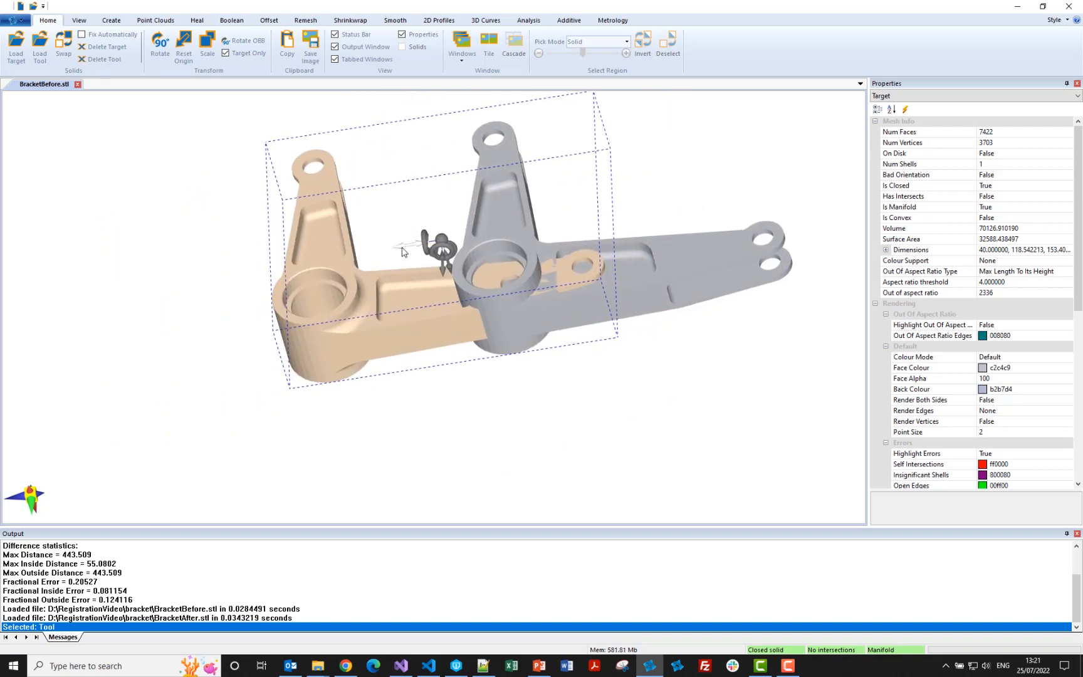
{"action": "left_click_drag", "start_coordinate": [404, 242], "coordinate": [105, 295]}
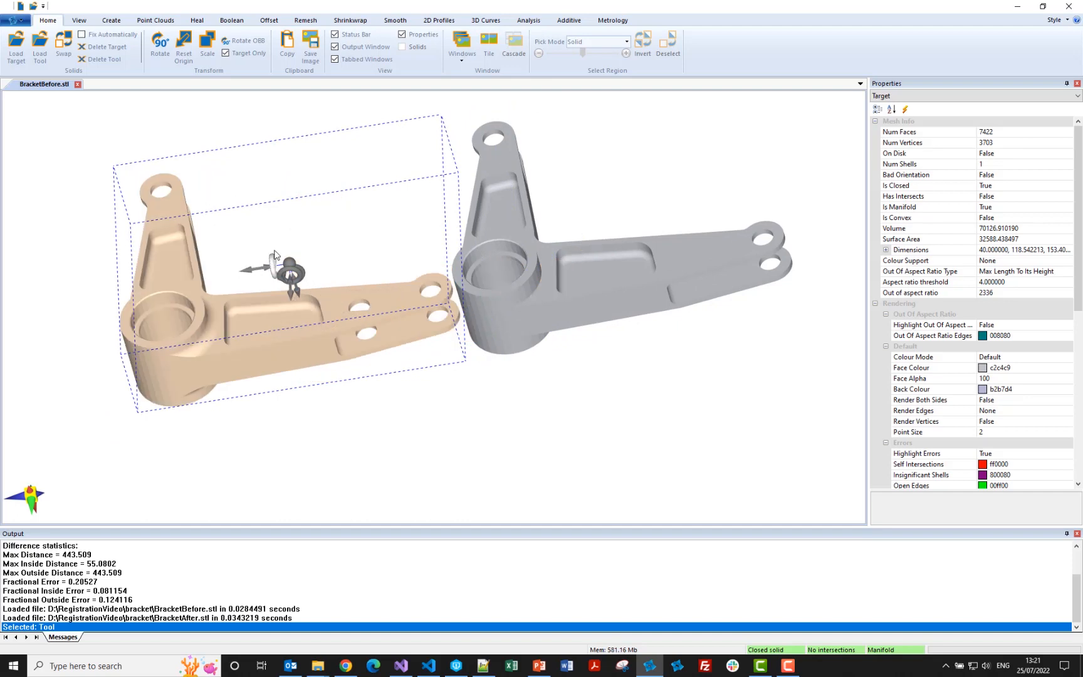
{"action": "middle_click_drag", "start_coordinate": [273, 253], "coordinate": [279, 277]}
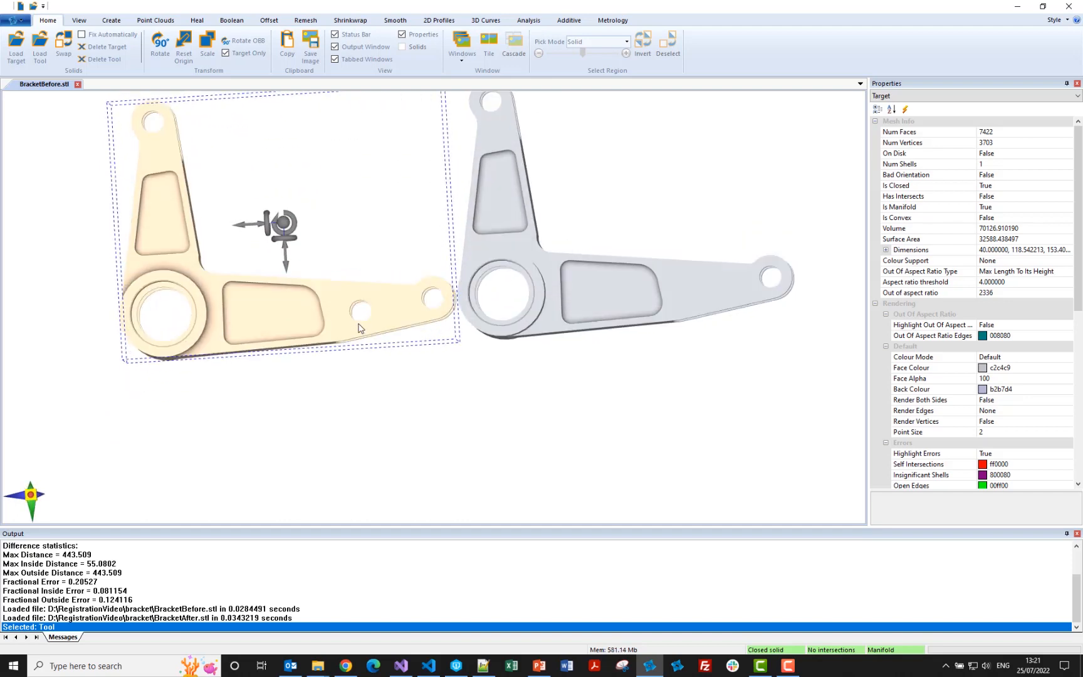
{"action": "middle_click_drag", "start_coordinate": [359, 328], "coordinate": [358, 321]}
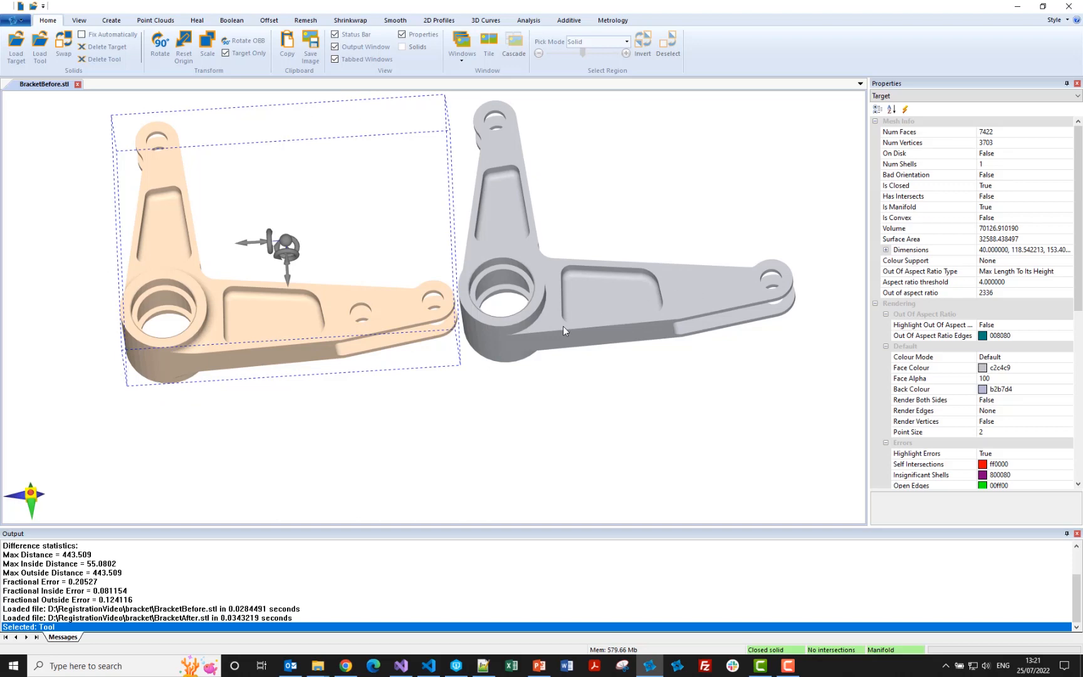
{"action": "middle_click_drag", "start_coordinate": [563, 326], "coordinate": [525, 305]}
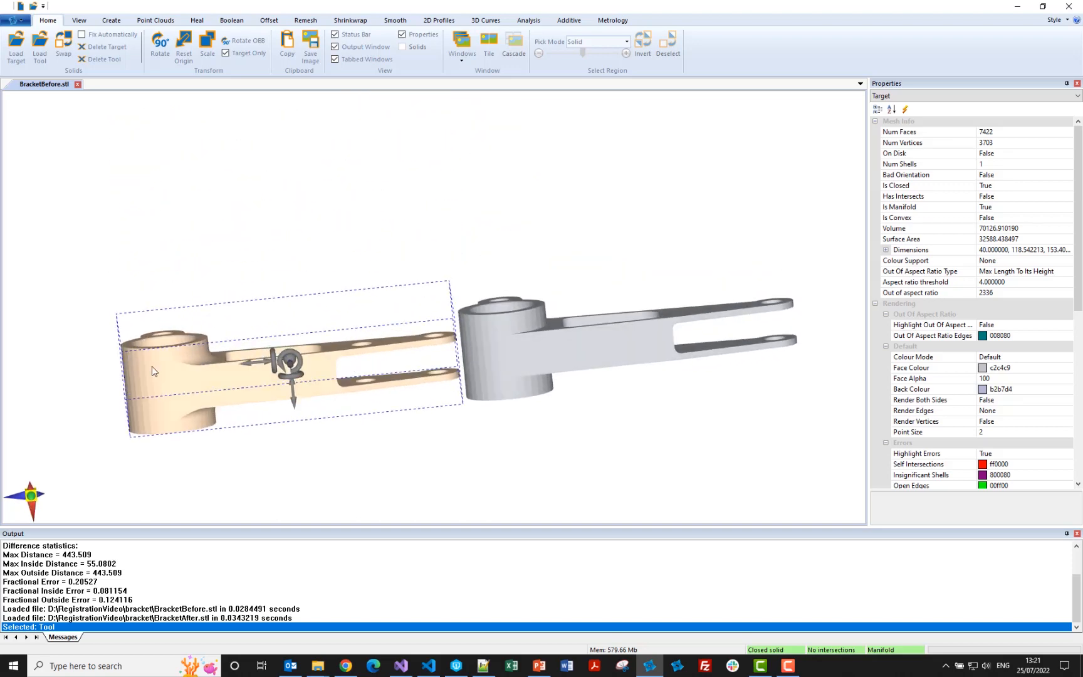
{"action": "scroll", "coordinate": [205, 353], "scroll_direction": "up", "scroll_amount": 5}
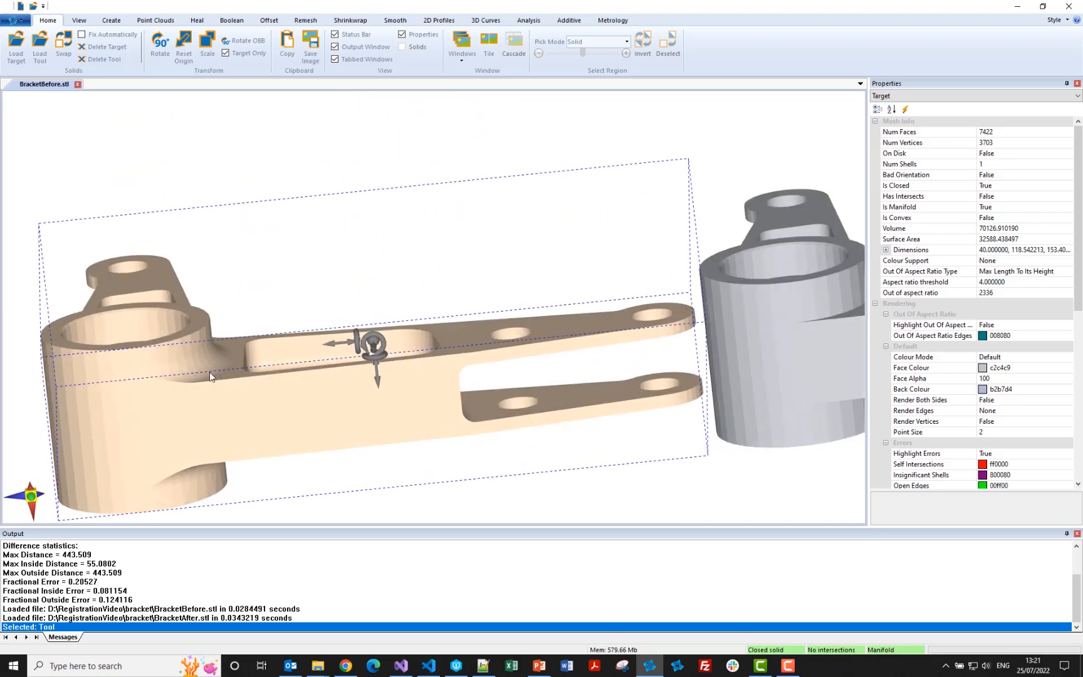
{"action": "scroll", "coordinate": [209, 372], "scroll_direction": "down", "scroll_amount": 4}
{"action": "middle_click_drag", "start_coordinate": [196, 361], "coordinate": [194, 321]}
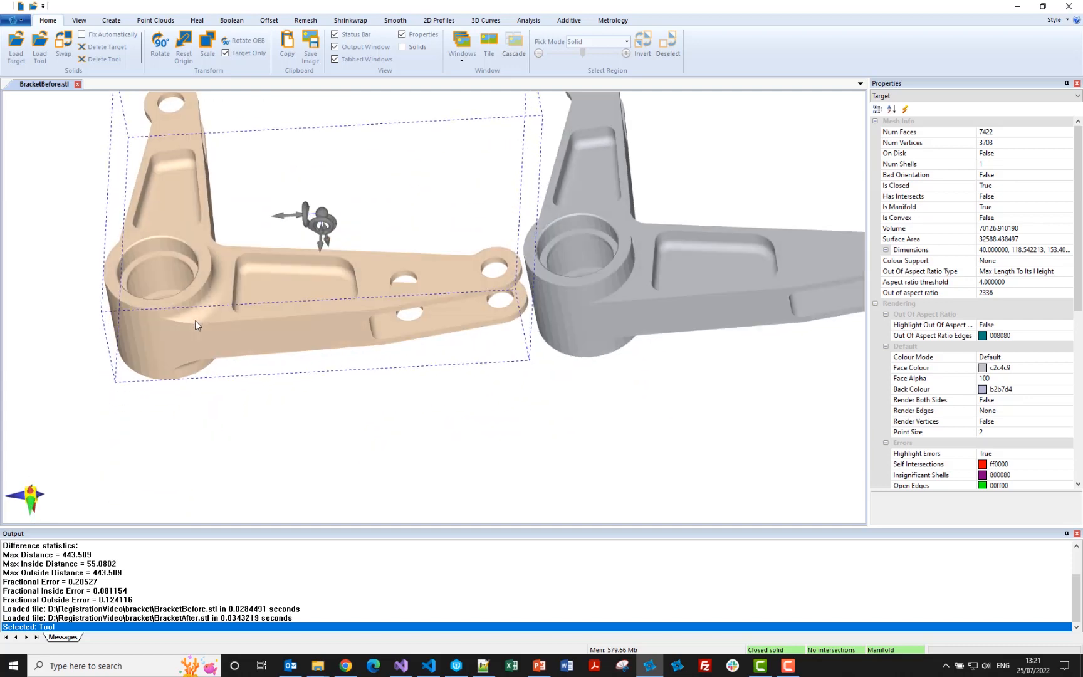
- Shift the tool bracket slightly and rotate it about 92 degrees around one axis and about 67 degrees around another
{"action": "left_click_drag", "start_coordinate": [272, 219], "coordinate": [254, 218]}
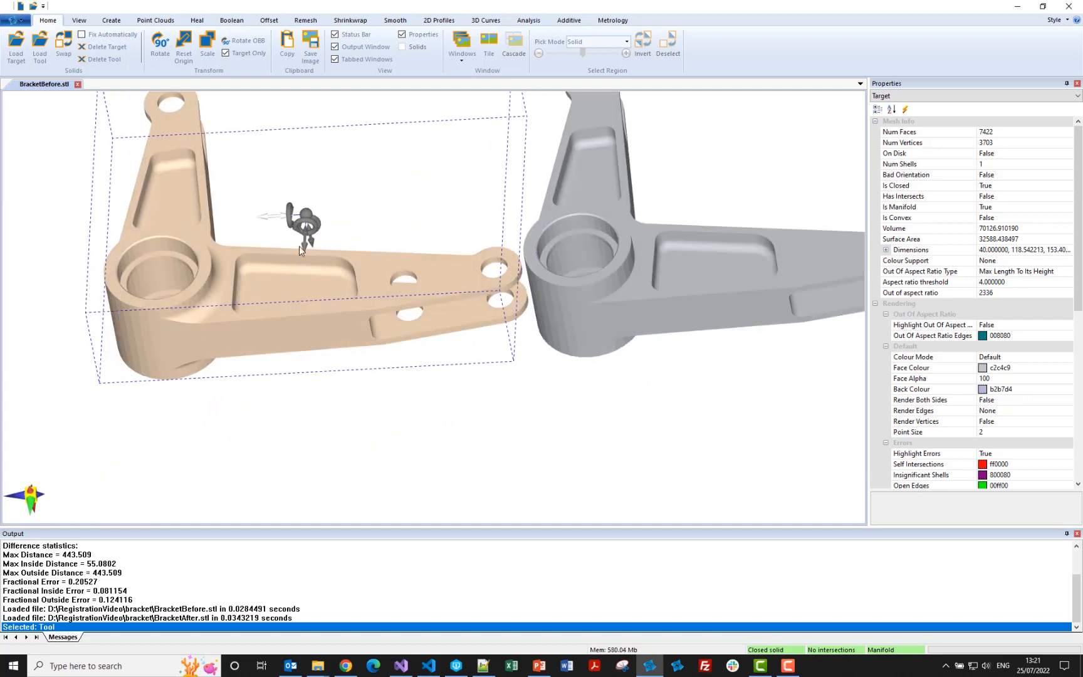
{"action": "left_click_drag", "start_coordinate": [303, 247], "coordinate": [301, 192]}
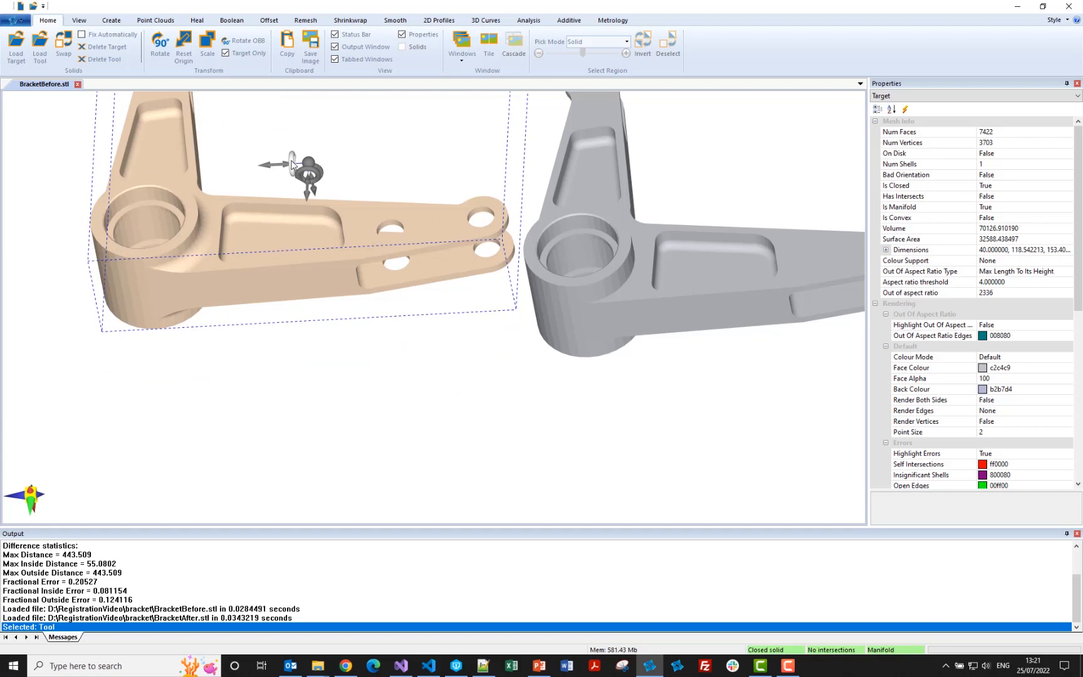
{"action": "left_click_drag", "start_coordinate": [290, 163], "coordinate": [420, 407]}
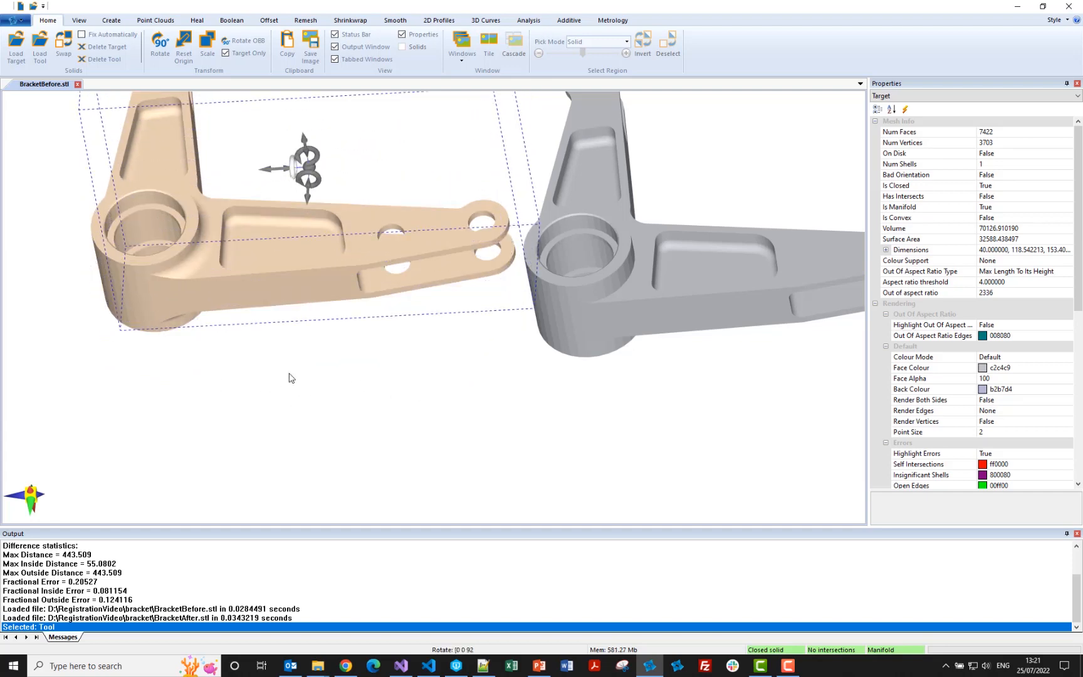
{"action": "middle_click_drag", "start_coordinate": [225, 381], "coordinate": [331, 481]}
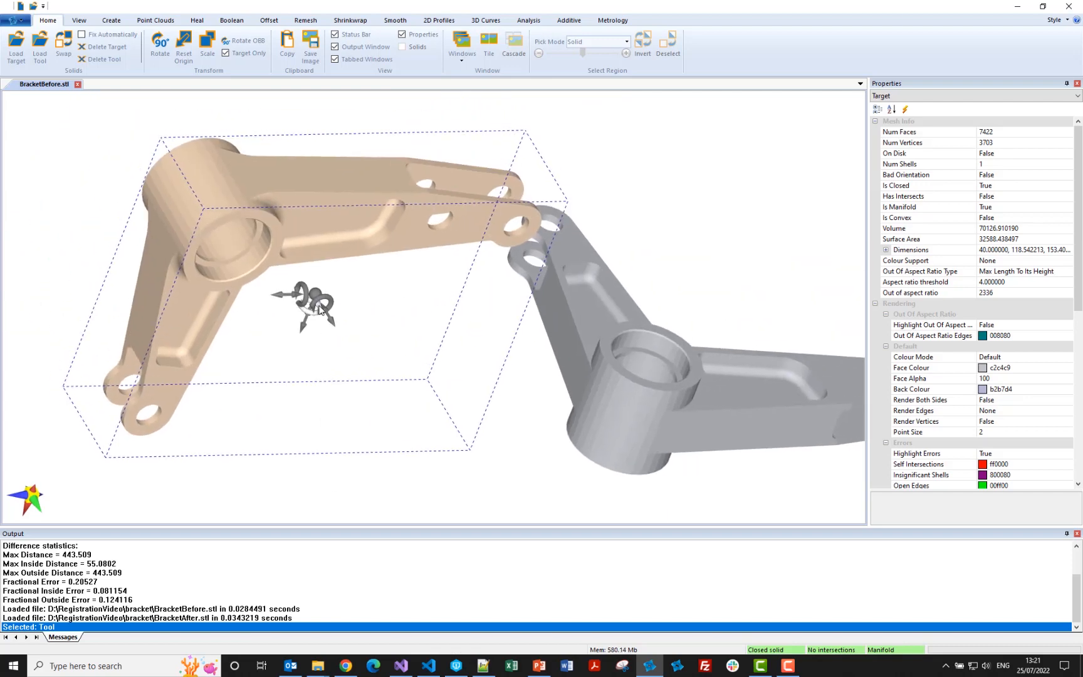
{"action": "left_click_drag", "start_coordinate": [318, 301], "coordinate": [430, 285]}
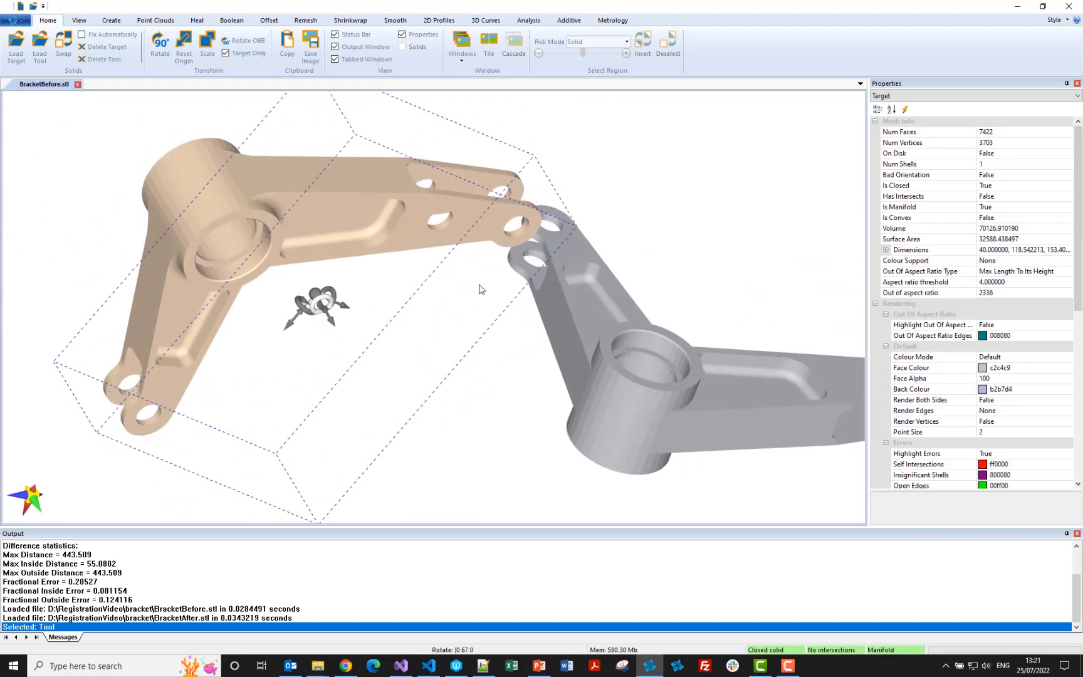
- Move the rotated tool bracket well away from the target and deselect it
{"action": "scroll", "coordinate": [461, 401], "scroll_direction": "down", "scroll_amount": 4}
{"action": "middle_click_drag", "start_coordinate": [460, 399], "coordinate": [374, 359]}
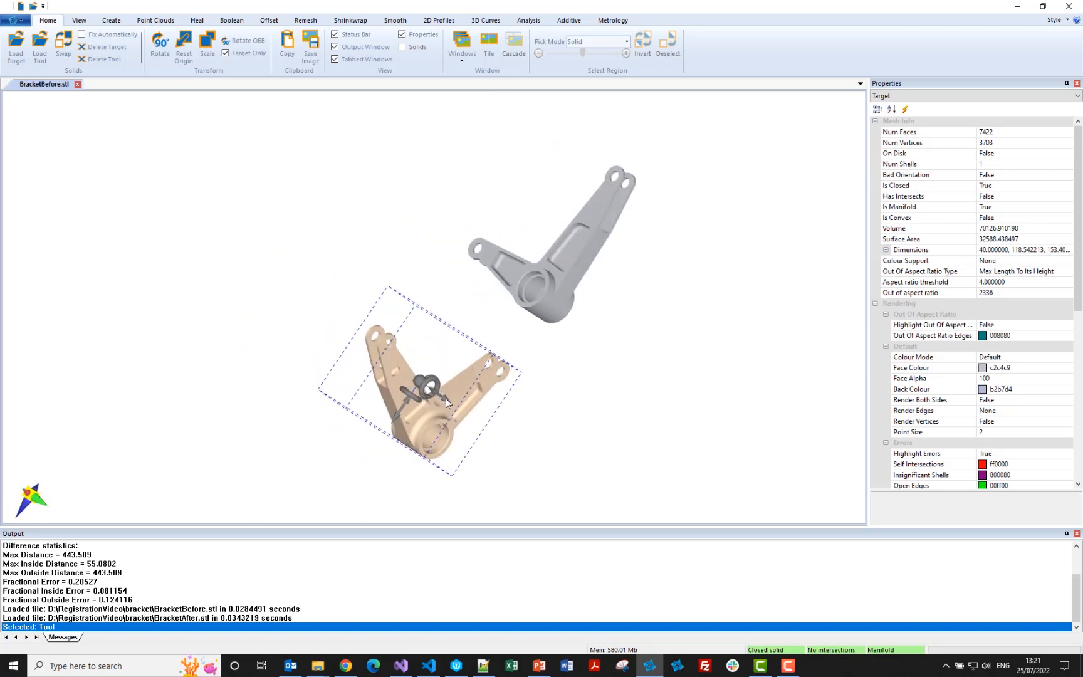
{"action": "left_click_drag", "start_coordinate": [446, 398], "coordinate": [85, 111]}
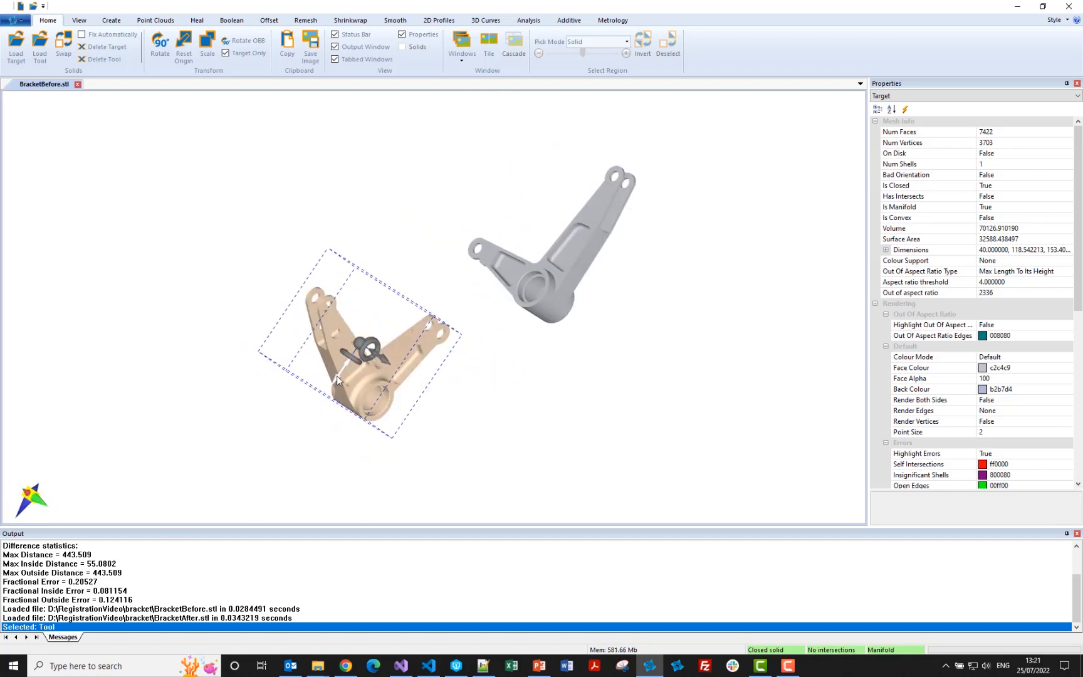
{"action": "left_click_drag", "start_coordinate": [337, 376], "coordinate": [135, 636]}
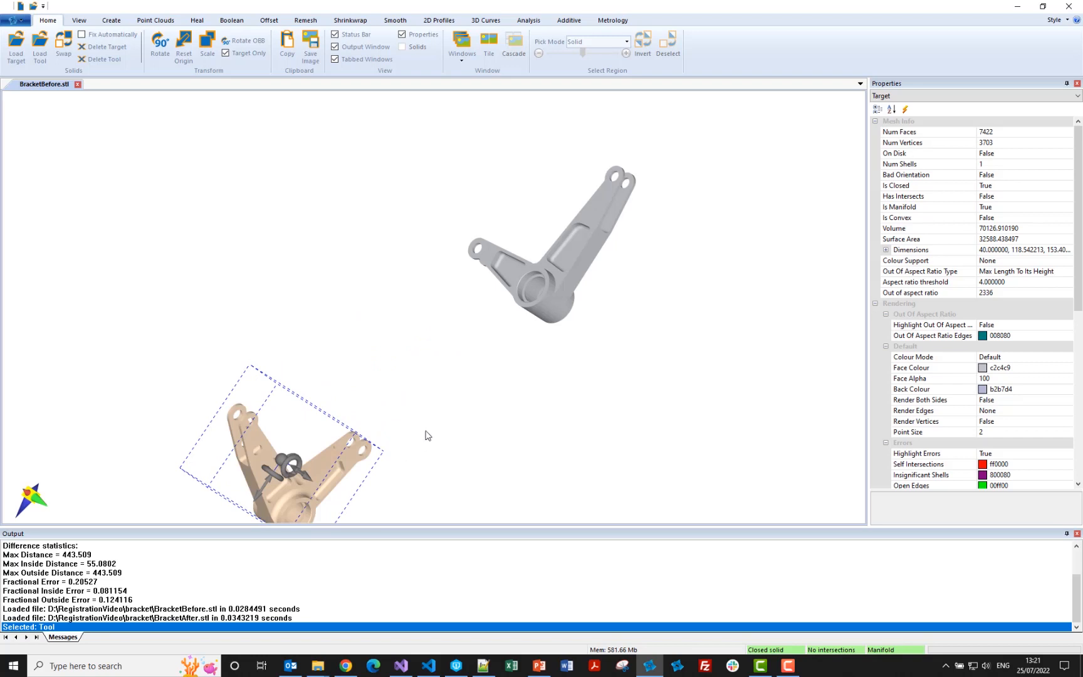
{"action": "middle_click_drag", "start_coordinate": [425, 434], "coordinate": [445, 451]}
{"action": "left_click", "coordinate": [415, 405]}
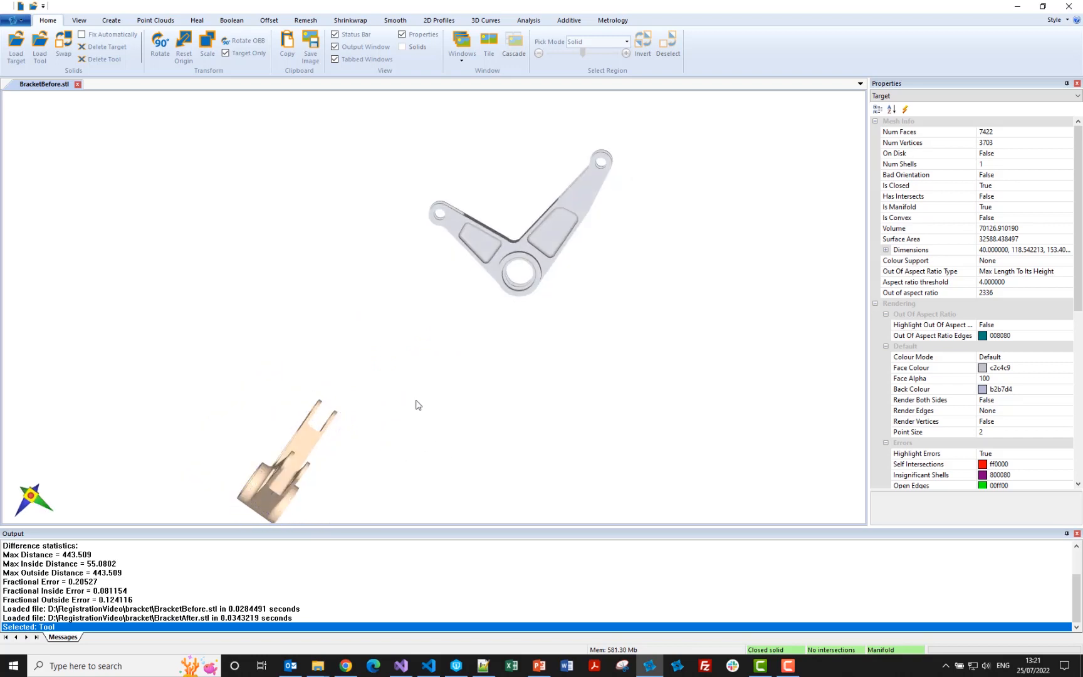
- Register the target bracket against the tool and check how the two bodies overlap
{"action": "middle_click_drag", "start_coordinate": [415, 405], "coordinate": [411, 393]}
{"action": "left_click", "coordinate": [603, 20]}
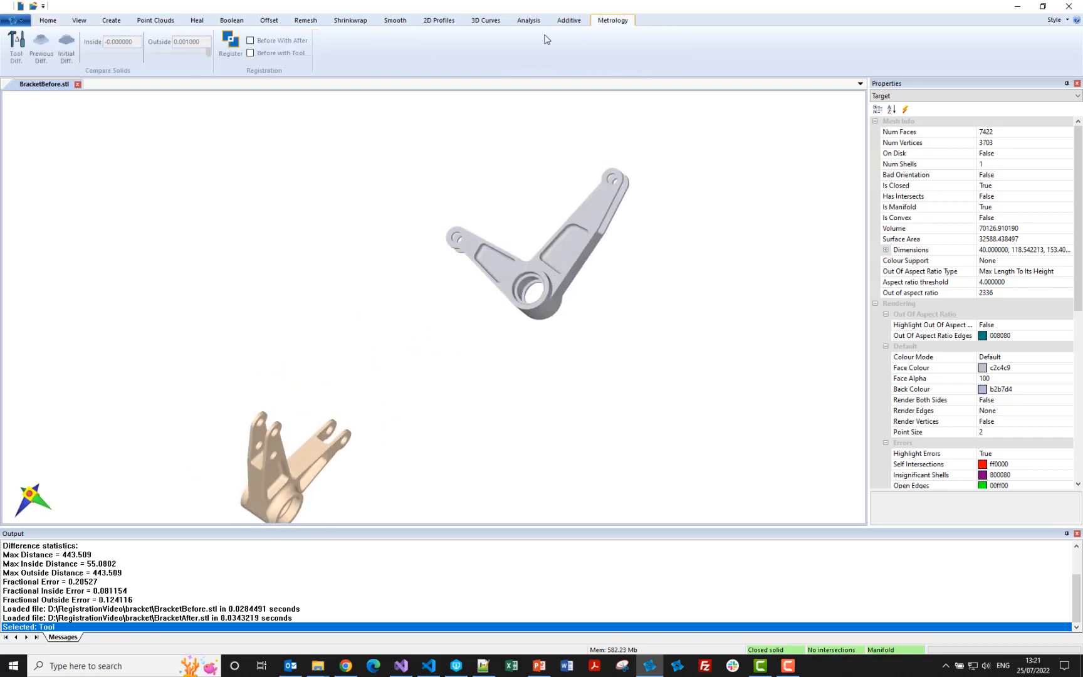
{"action": "left_click", "coordinate": [230, 40]}
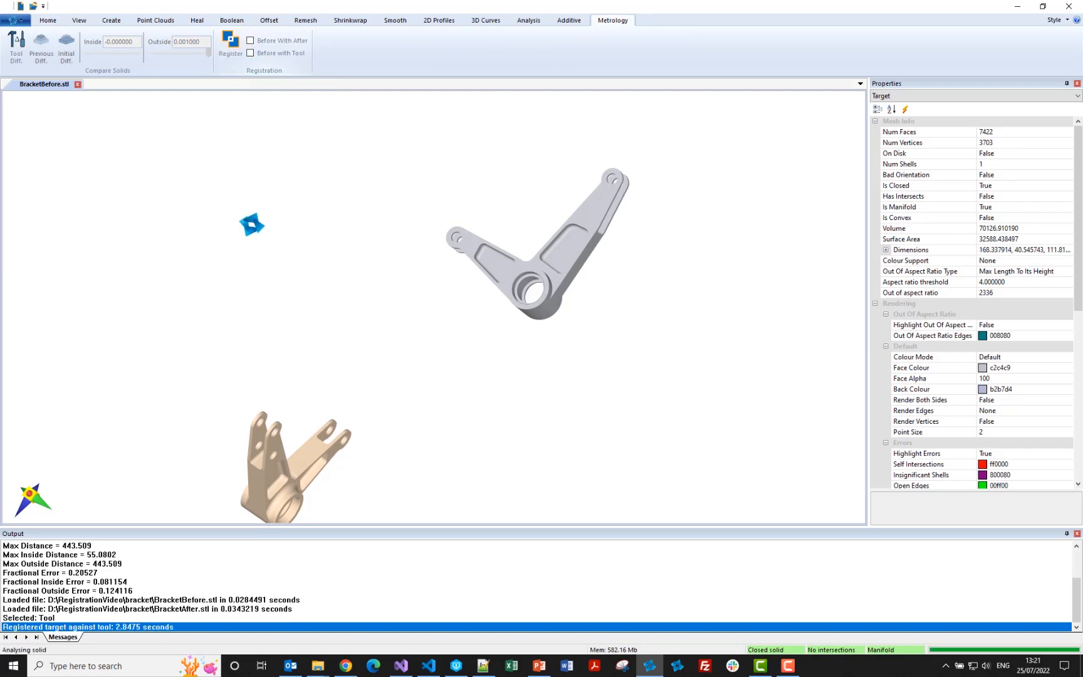
{"action": "middle_click_drag", "start_coordinate": [448, 175], "coordinate": [436, 256]}
{"action": "scroll", "coordinate": [416, 237], "scroll_direction": "up", "scroll_amount": 5}
- Compare the registered bracket with the tool as a difference map and view the arm holes and boss
{"action": "left_click", "coordinate": [17, 50]}
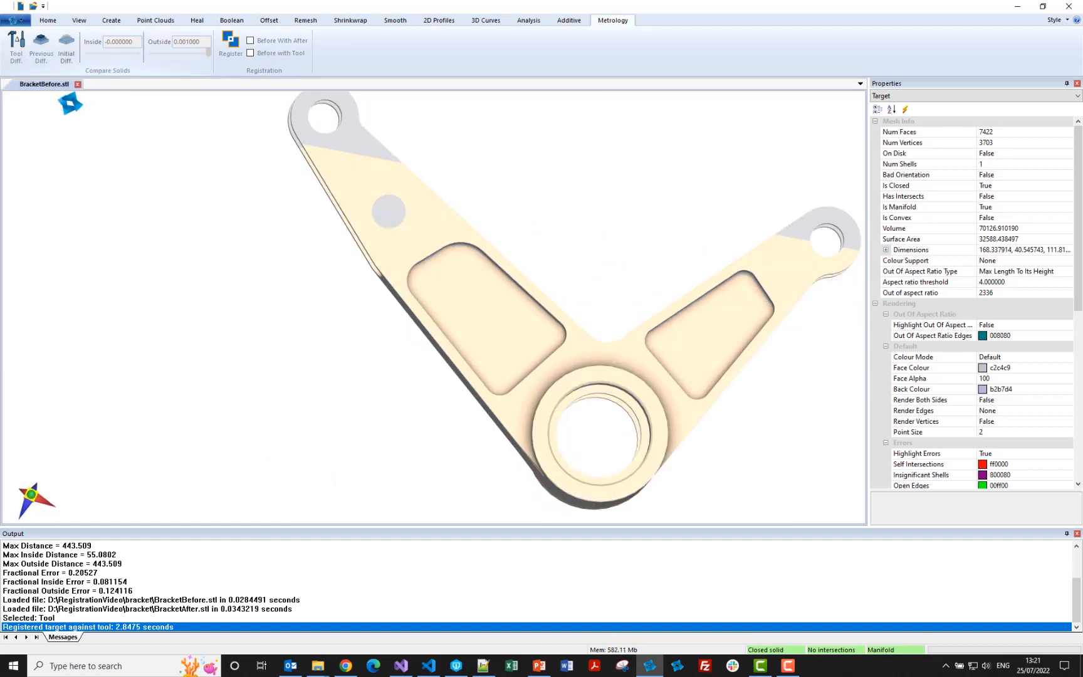
{"action": "middle_click_drag", "start_coordinate": [311, 368], "coordinate": [344, 358]}
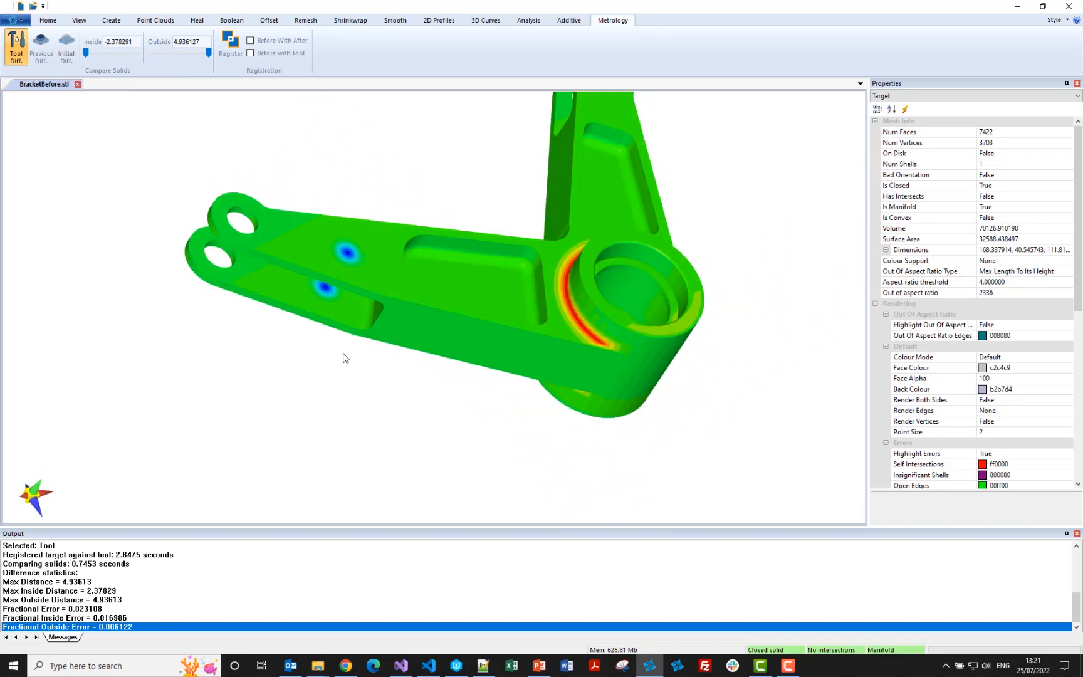
{"action": "middle_click_drag", "start_coordinate": [418, 341], "coordinate": [583, 316]}
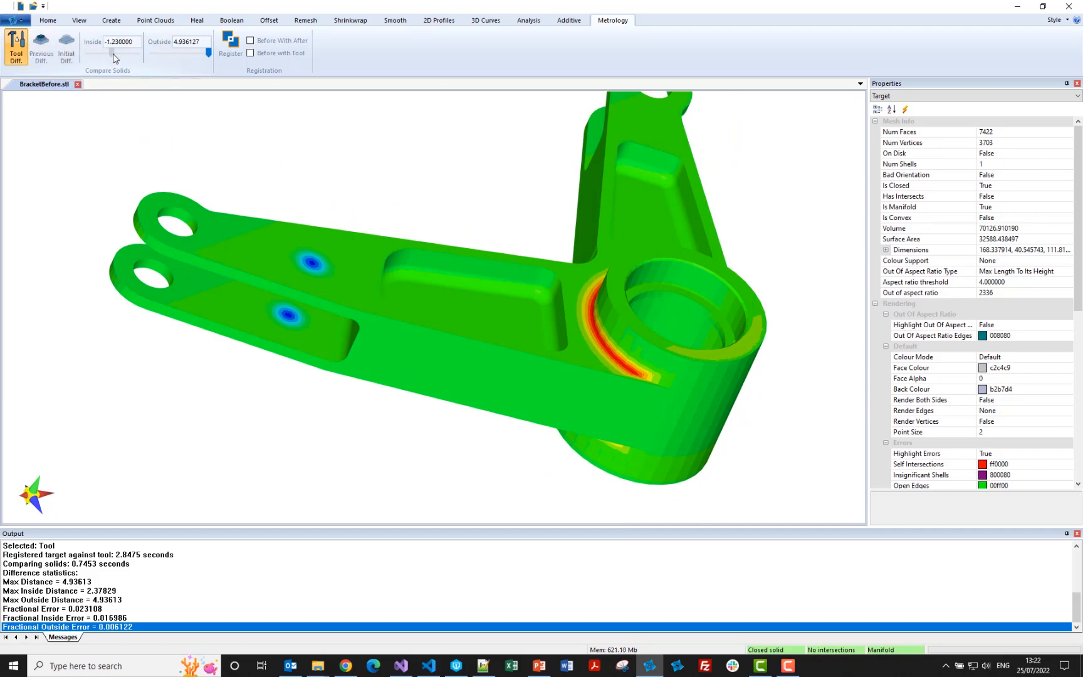
- Narrow the difference limits to -0.38 inside and 0.5 outside, and inspect the colouring around the bracket's boss, pockets and arms
{"action": "left_click_drag", "start_coordinate": [113, 54], "coordinate": [118, 54]}
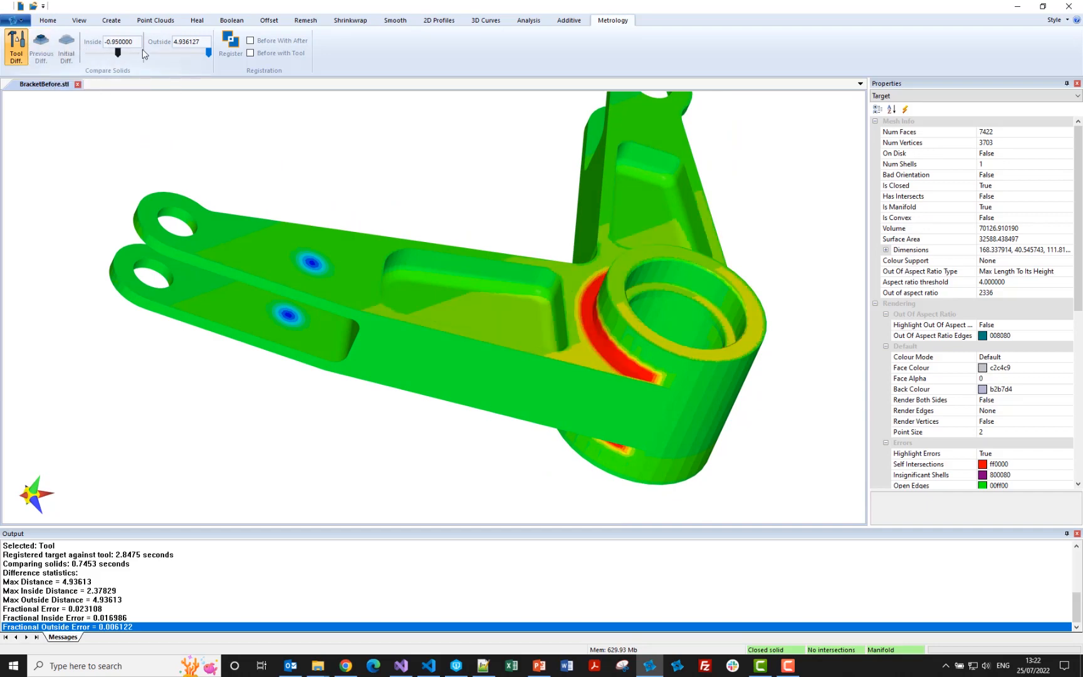
{"action": "left_click_drag", "start_coordinate": [207, 54], "coordinate": [165, 56]}
{"action": "mouse_move", "coordinate": [275, 206]}
{"action": "middle_mouse_down"}
{"action": "mouse_move", "coordinate": [208, 231]}
{"action": "mouse_move", "coordinate": [248, 229]}
{"action": "mouse_move", "coordinate": [262, 206]}
{"action": "mouse_move", "coordinate": [262, 223]}
{"action": "middle_mouse_up"}
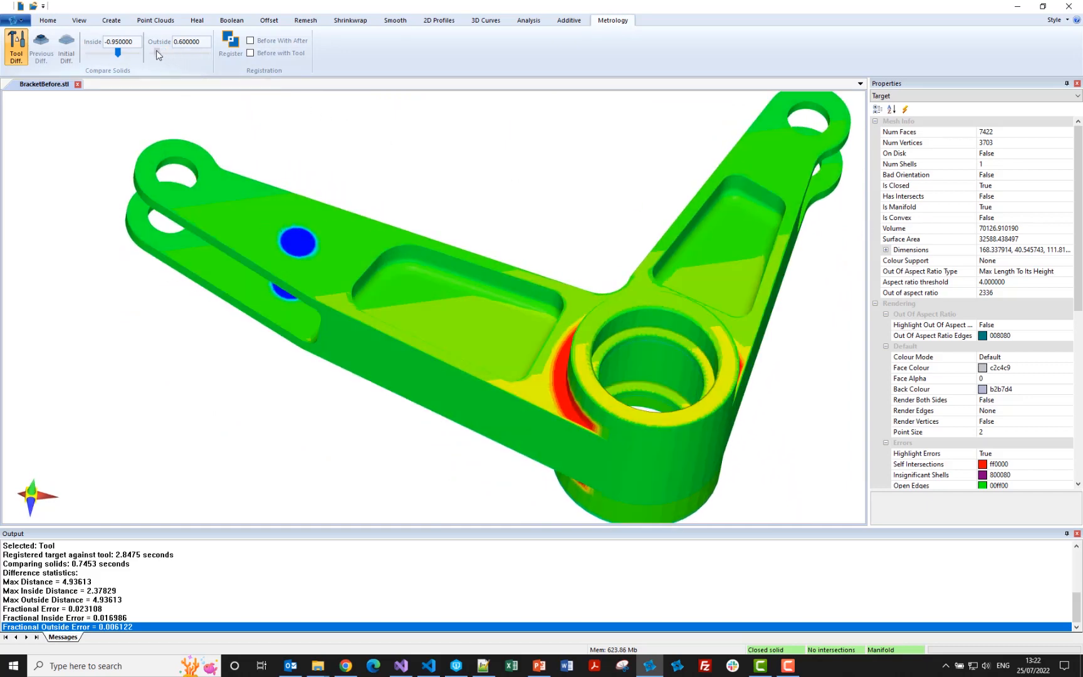
{"action": "left_click_drag", "start_coordinate": [158, 55], "coordinate": [136, 55]}
{"action": "middle_click_drag", "start_coordinate": [275, 194], "coordinate": [339, 294]}
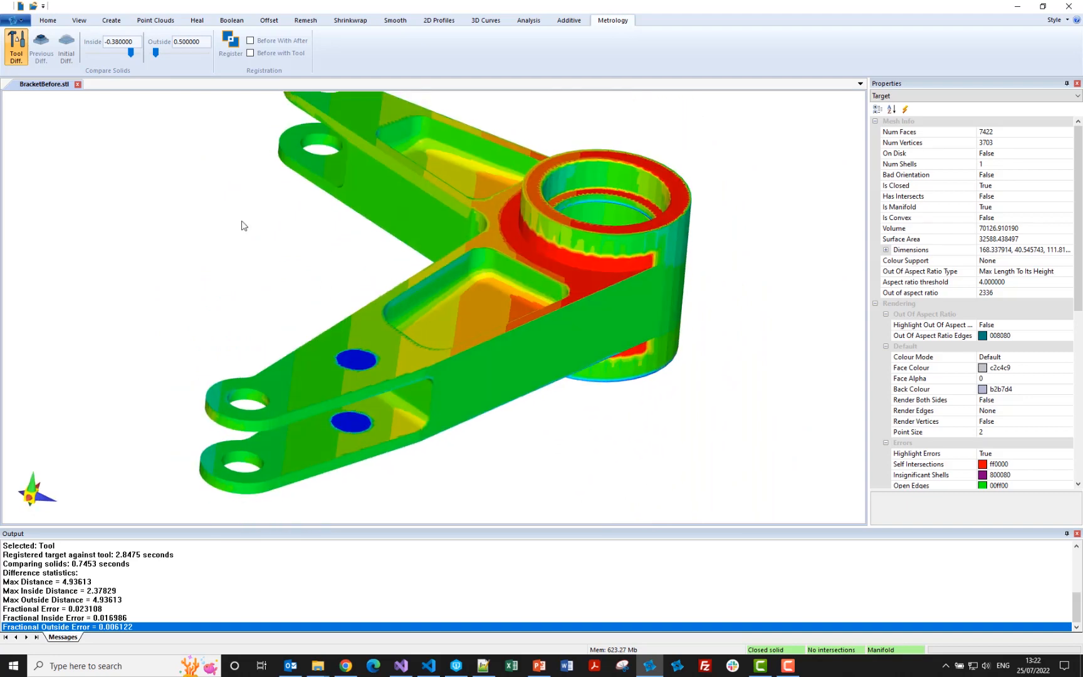
{"action": "middle_click_drag", "start_coordinate": [202, 205], "coordinate": [194, 208]}
{"action": "scroll", "coordinate": [194, 208], "scroll_direction": "up", "scroll_amount": 1}
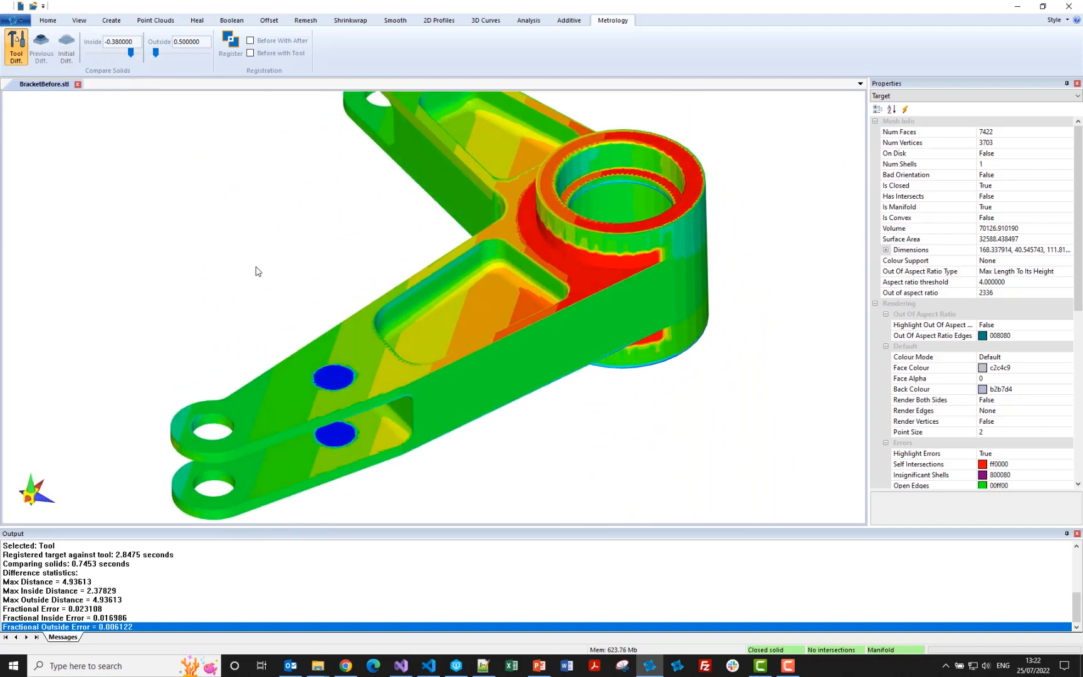
{"action": "scroll", "coordinate": [259, 272], "scroll_direction": "down", "scroll_amount": 4}
{"action": "middle_click_drag", "start_coordinate": [260, 282], "coordinate": [224, 284]}
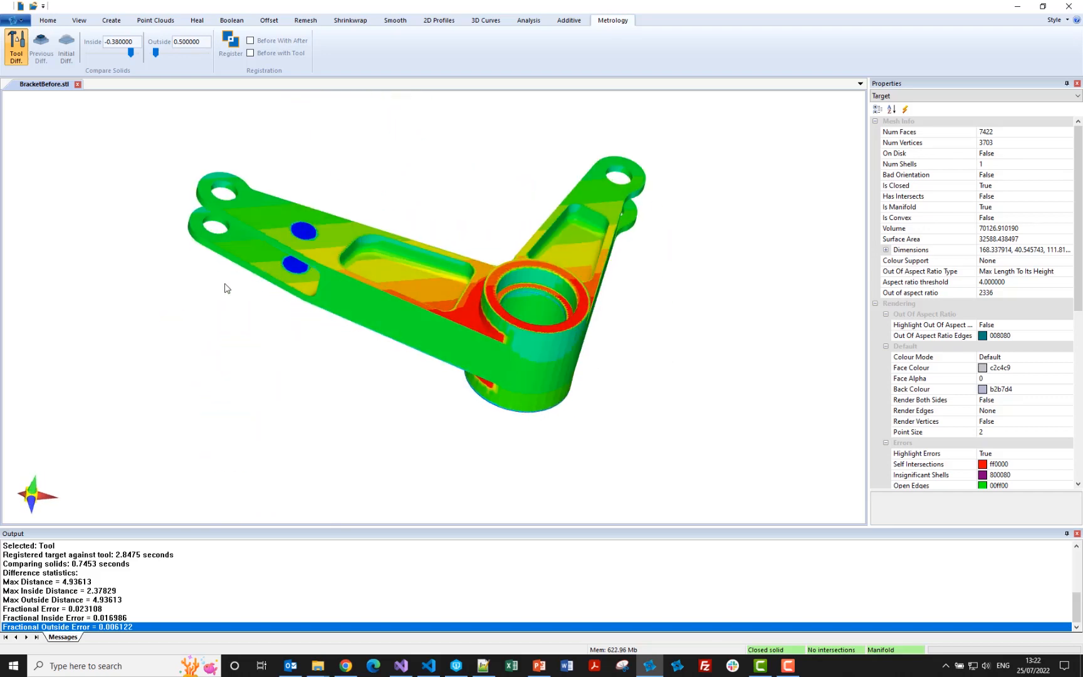
{"action": "middle_click_drag", "start_coordinate": [359, 270], "coordinate": [484, 357]}
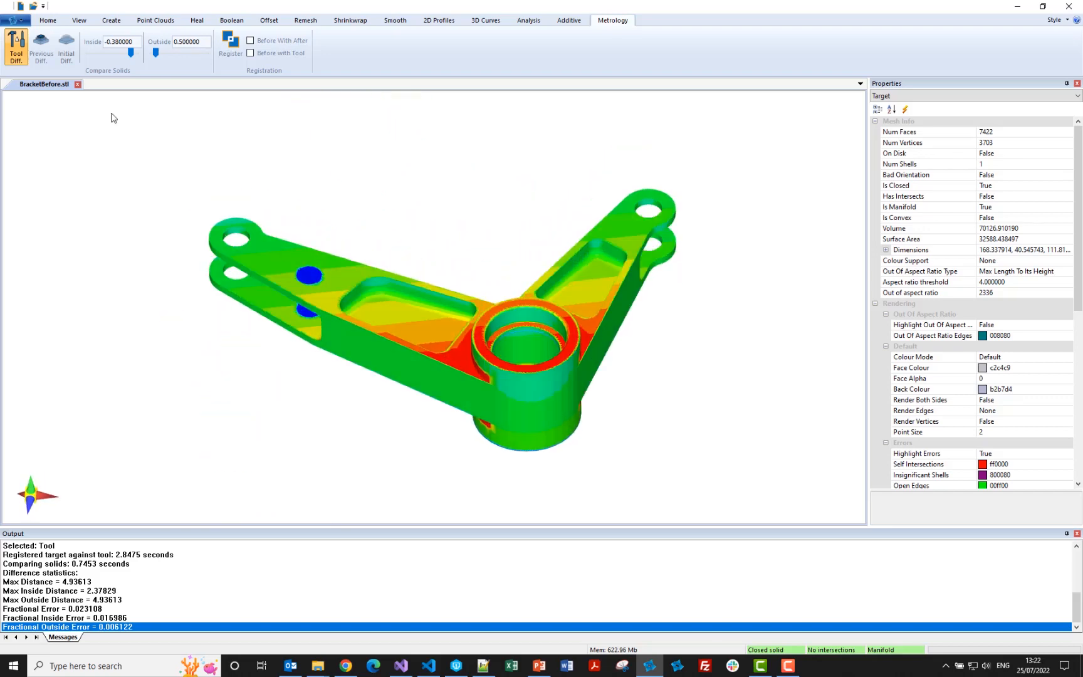